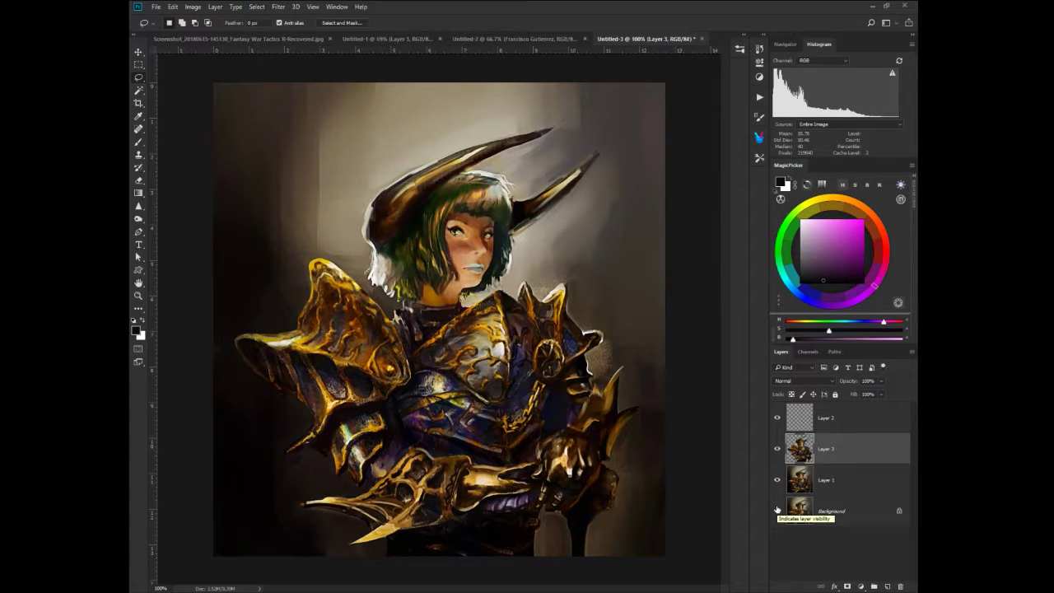
Make Layer 2 active, set the foreground colour to pure bright red and switch to the Brush tool.
click(802, 418)
click(886, 249)
click(864, 221)
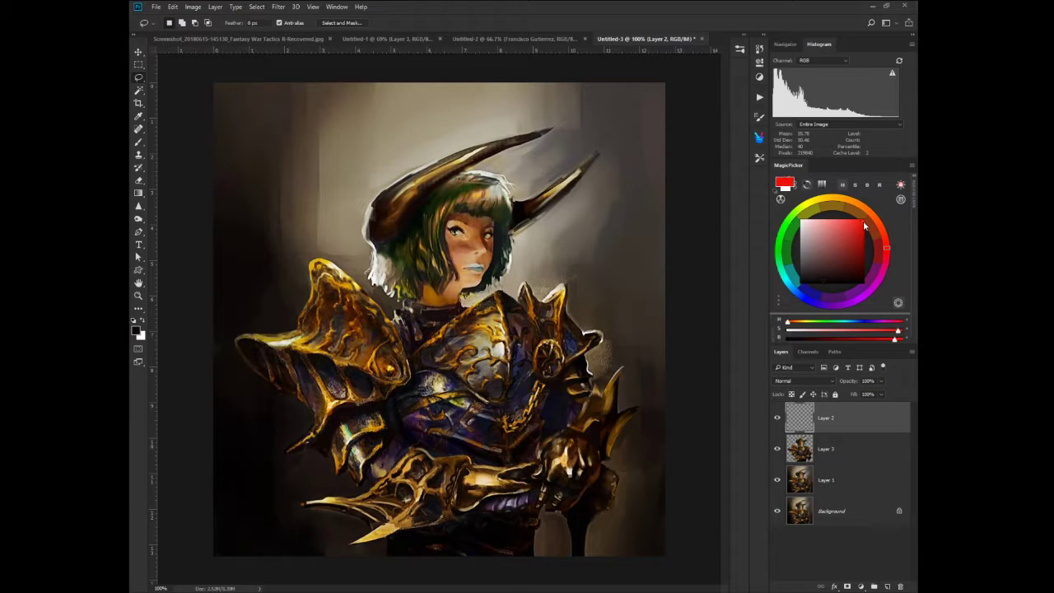
right_click(516, 356)
click(517, 331)
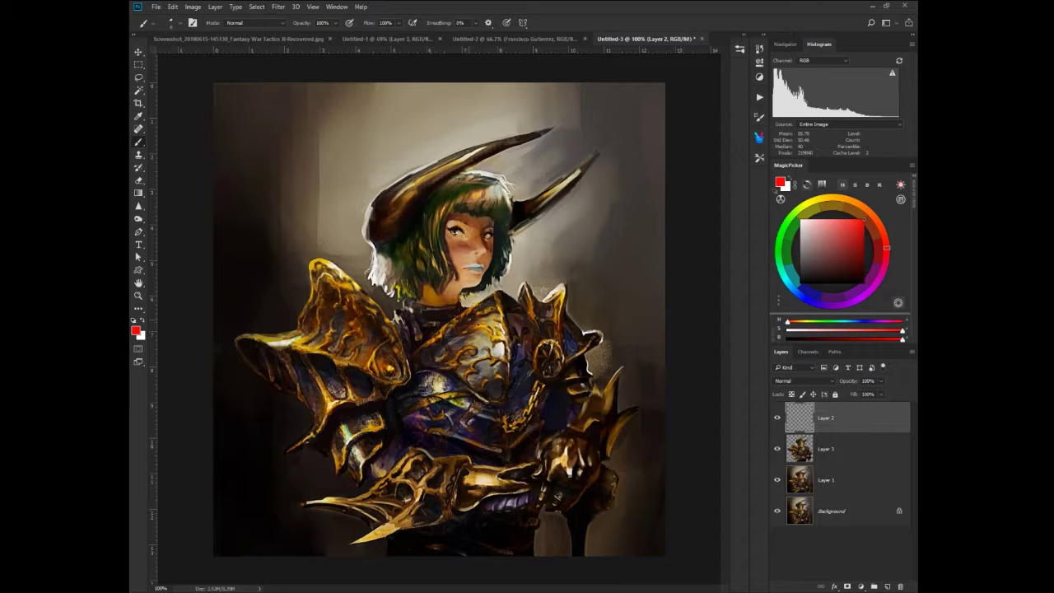
Mark problem areas in red with a chest-plate circle, lines on the gauntlet and shoulder armour, and arrows at the hair and chin.
mouse_move(506, 323)
mouse_down()
mouse_move(518, 367)
mouse_move(494, 325)
mouse_up()
mouse_move(507, 481)
mouse_down()
mouse_move(395, 470)
mouse_move(404, 513)
mouse_up()
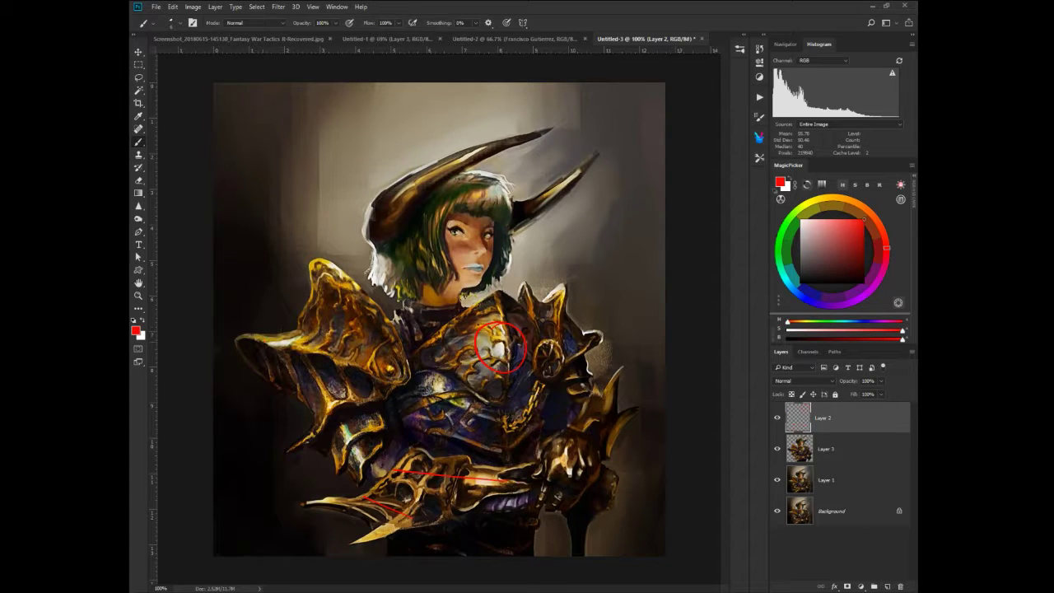
drag(265, 340, 305, 334)
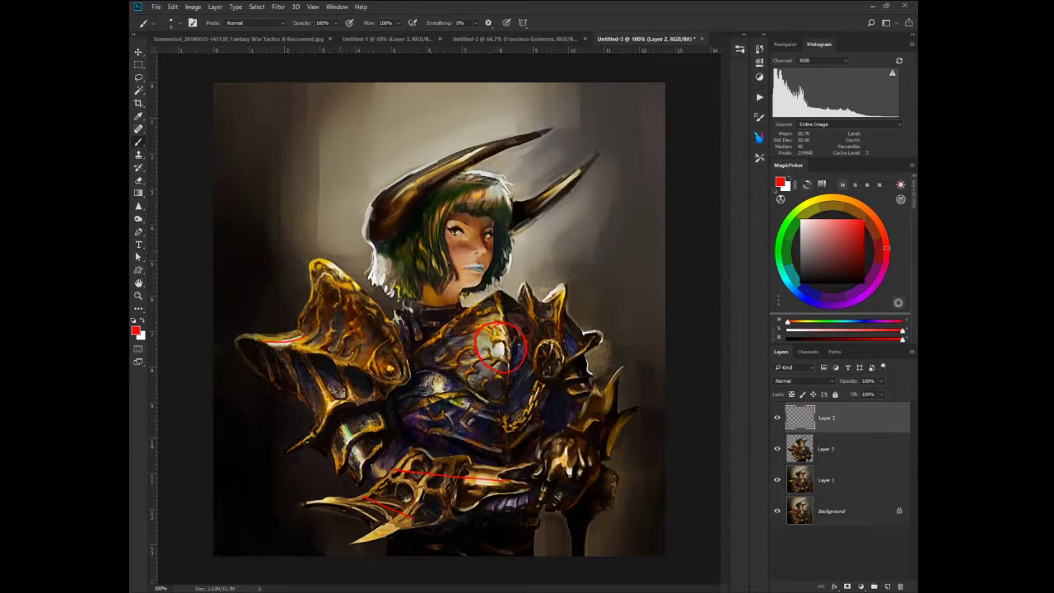
drag(332, 218, 360, 244)
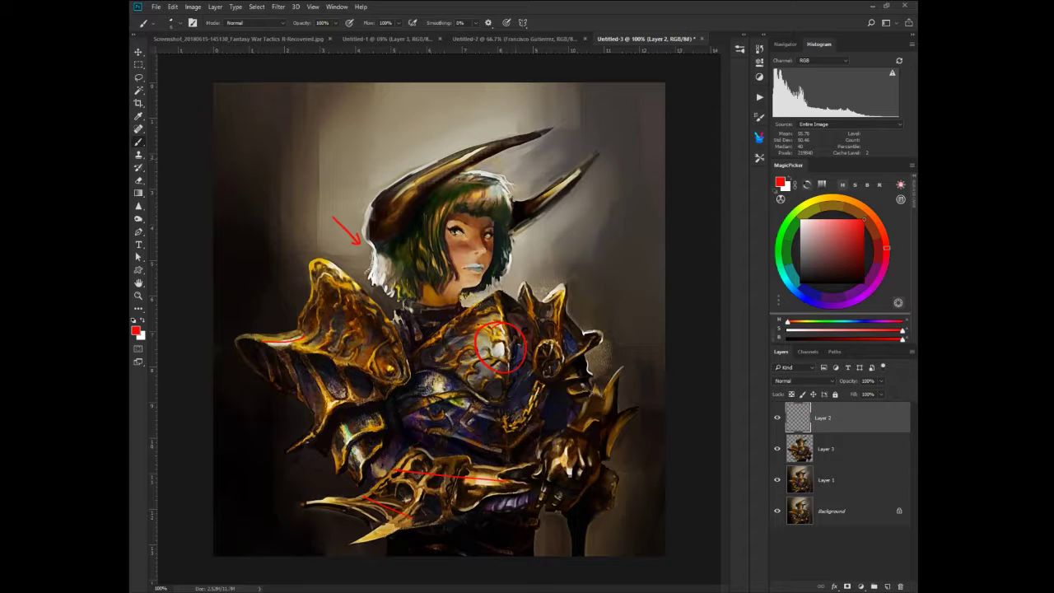
drag(516, 159, 508, 174)
mouse_move(466, 310)
mouse_down()
mouse_move(466, 278)
mouse_move(470, 291)
mouse_up()
Hide Layer 2 and sketch the character's head and neck outline in red on a new layer.
click(887, 587)
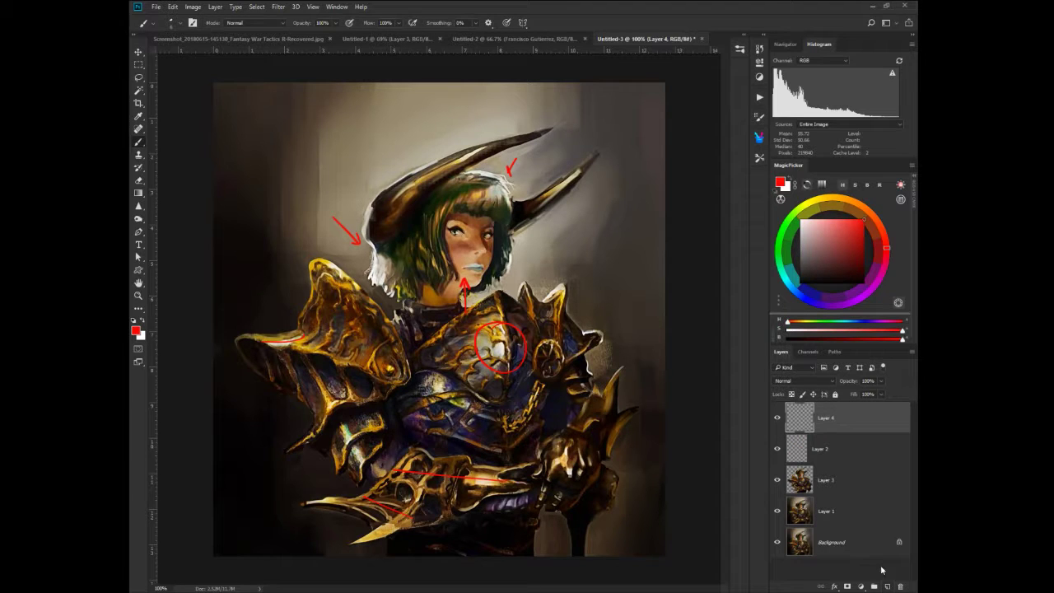
click(776, 448)
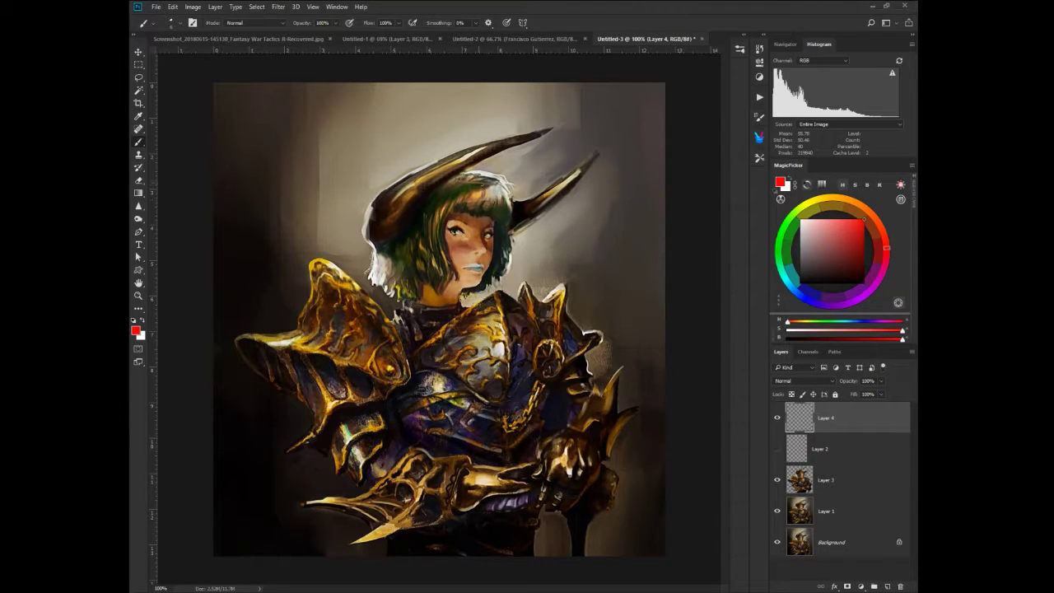
drag(486, 186, 477, 290)
mouse_move(486, 185)
mouse_down()
mouse_move(416, 180)
mouse_move(394, 262)
mouse_move(414, 281)
mouse_move(472, 291)
mouse_move(457, 316)
mouse_up()
drag(417, 285, 479, 420)
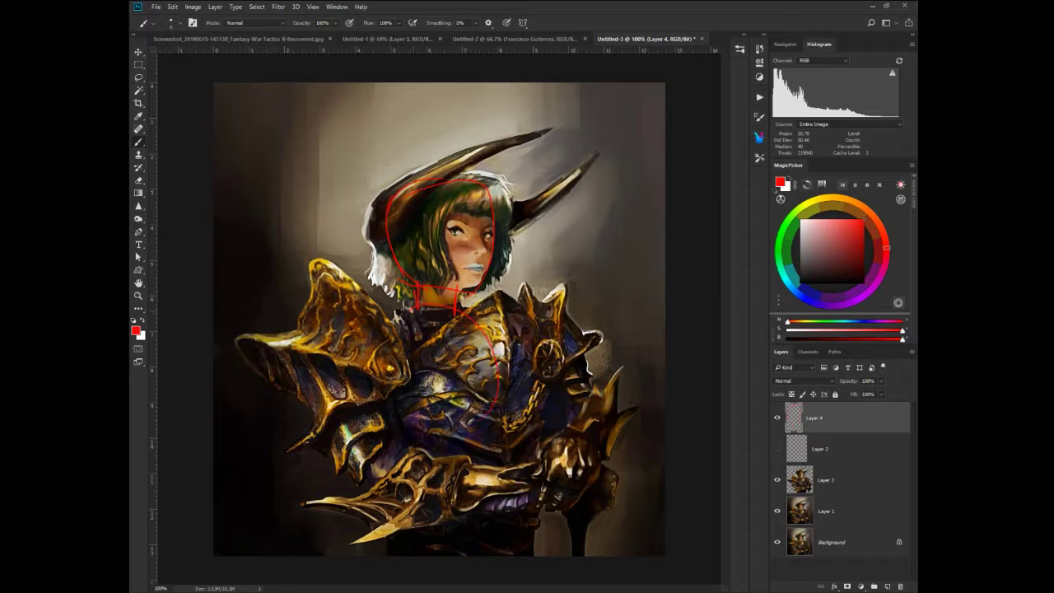
Sketch a large red oval over the chest armour to show the ribcage.
mouse_move(495, 358)
mouse_down()
mouse_move(472, 333)
mouse_move(397, 400)
mouse_up()
mouse_move(395, 330)
mouse_down()
mouse_move(408, 434)
mouse_move(451, 451)
mouse_up()
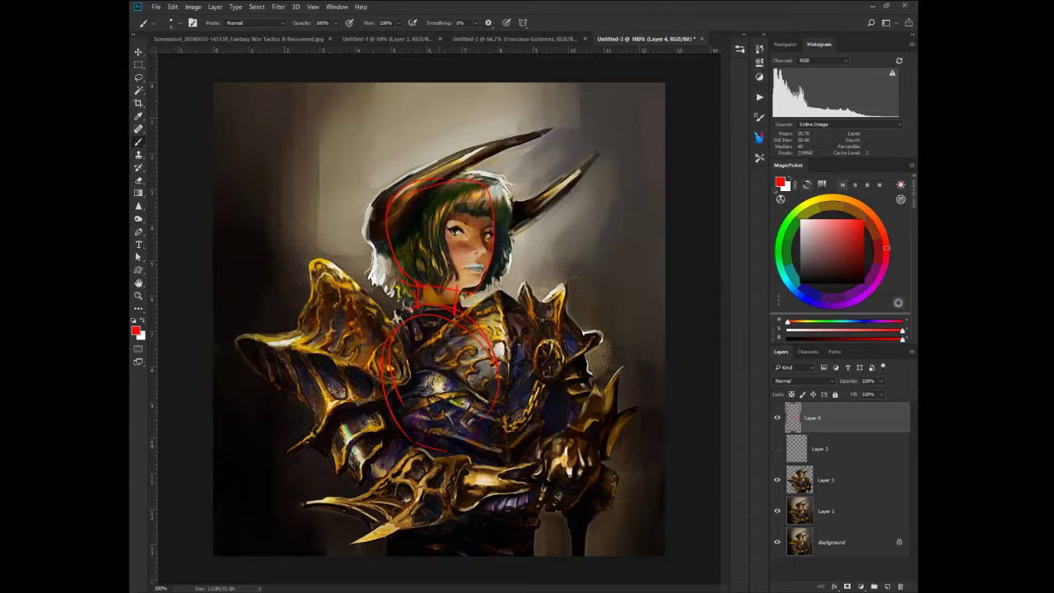
drag(458, 317, 473, 448)
drag(387, 410, 490, 452)
drag(503, 379, 495, 448)
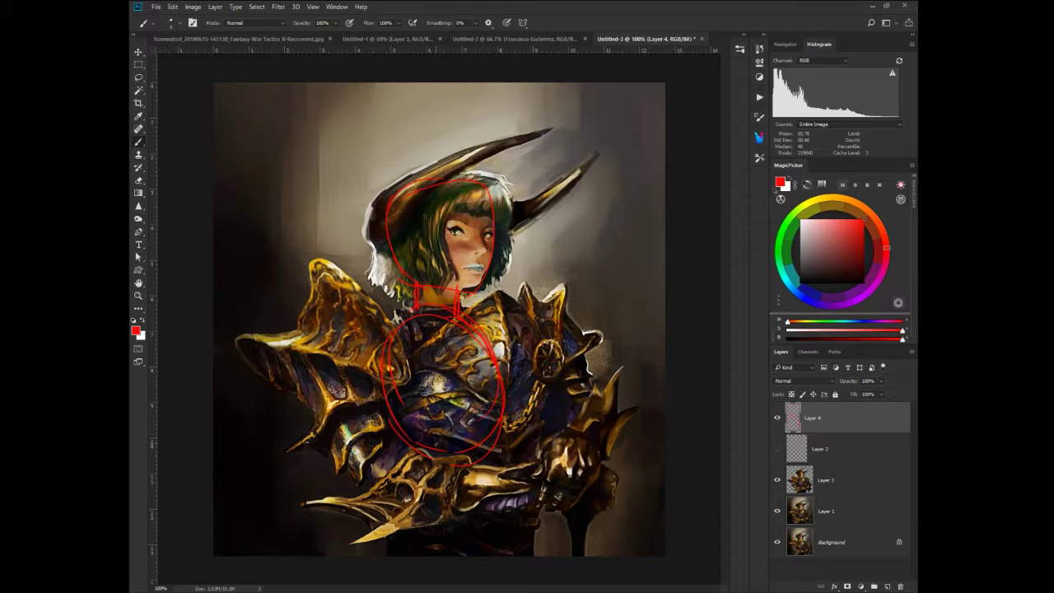
Draw the sides of the waist and the torso's curved centre line down to the canvas's lower edge.
drag(502, 428, 500, 504)
drag(404, 437, 412, 476)
mouse_move(455, 316)
mouse_down()
mouse_move(484, 421)
mouse_move(481, 406)
mouse_move(478, 435)
mouse_up()
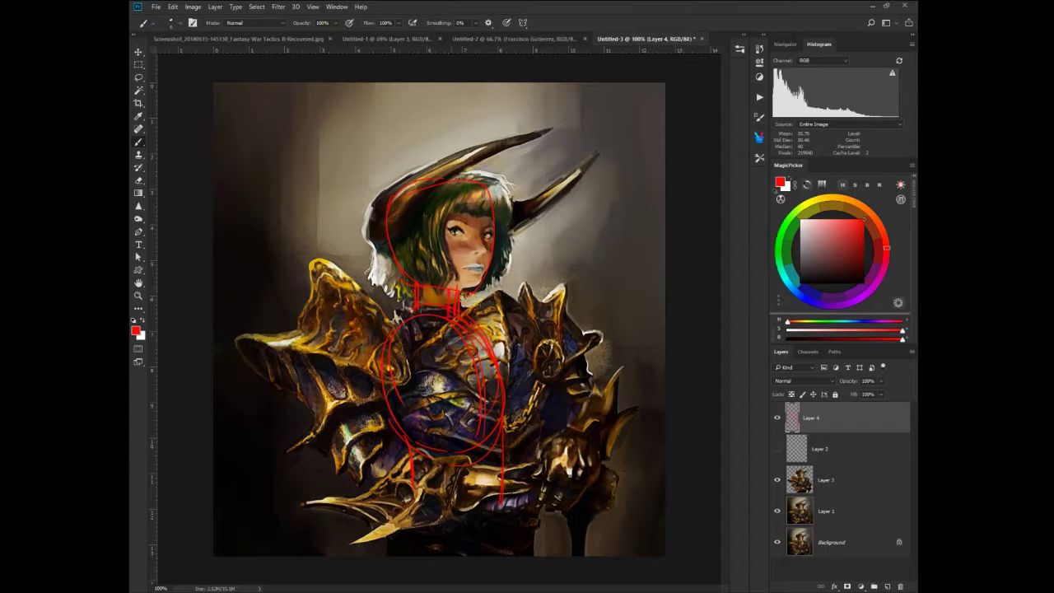
mouse_move(477, 385)
mouse_down()
mouse_move(478, 527)
mouse_move(497, 557)
mouse_up()
Sketch the shoulder joint, upper arm and forearm beneath the large horned pauldron and the gauntlet.
drag(384, 336, 387, 335)
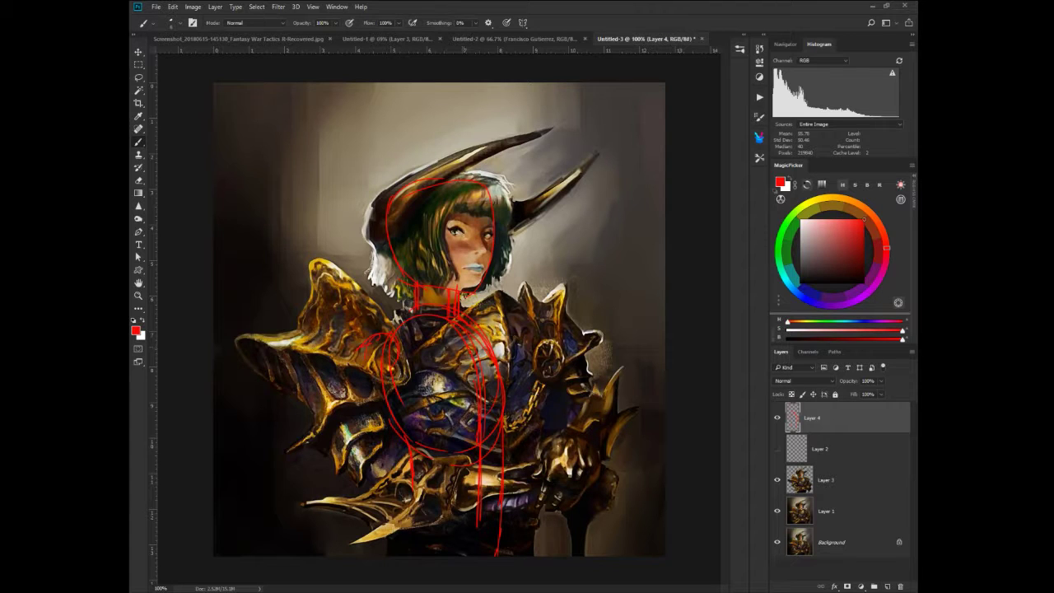
drag(393, 363, 478, 361)
drag(453, 324, 474, 445)
drag(352, 368, 366, 484)
mouse_move(383, 380)
mouse_down()
mouse_move(392, 458)
mouse_move(461, 506)
mouse_up()
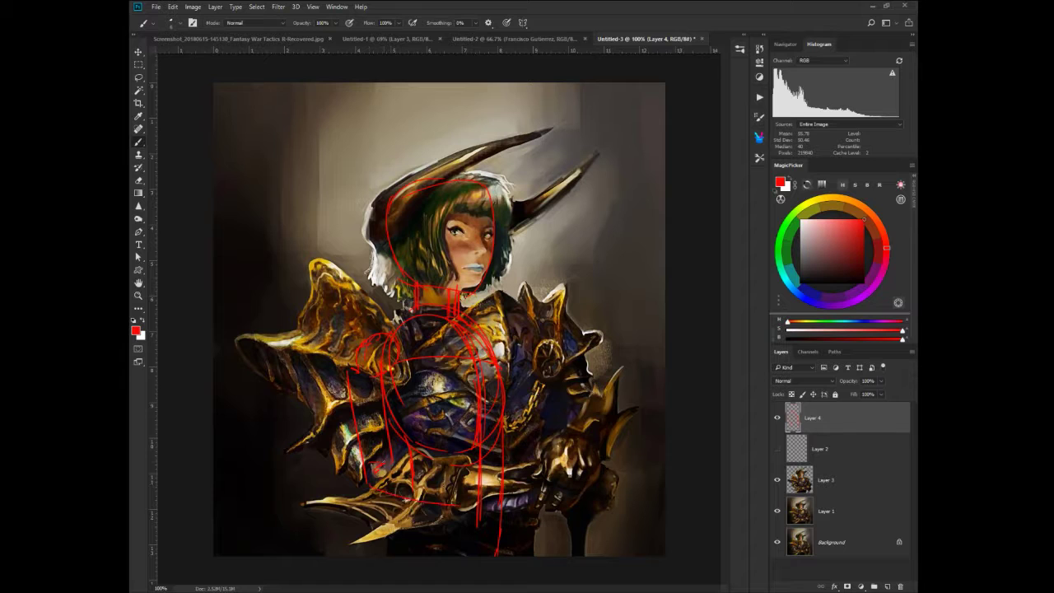
mouse_move(376, 464)
mouse_down()
mouse_move(481, 484)
mouse_move(527, 510)
mouse_move(482, 512)
mouse_up()
Sketch the opposite shoulder, arm and gripping hand over the armour beside the sword.
drag(486, 320, 505, 352)
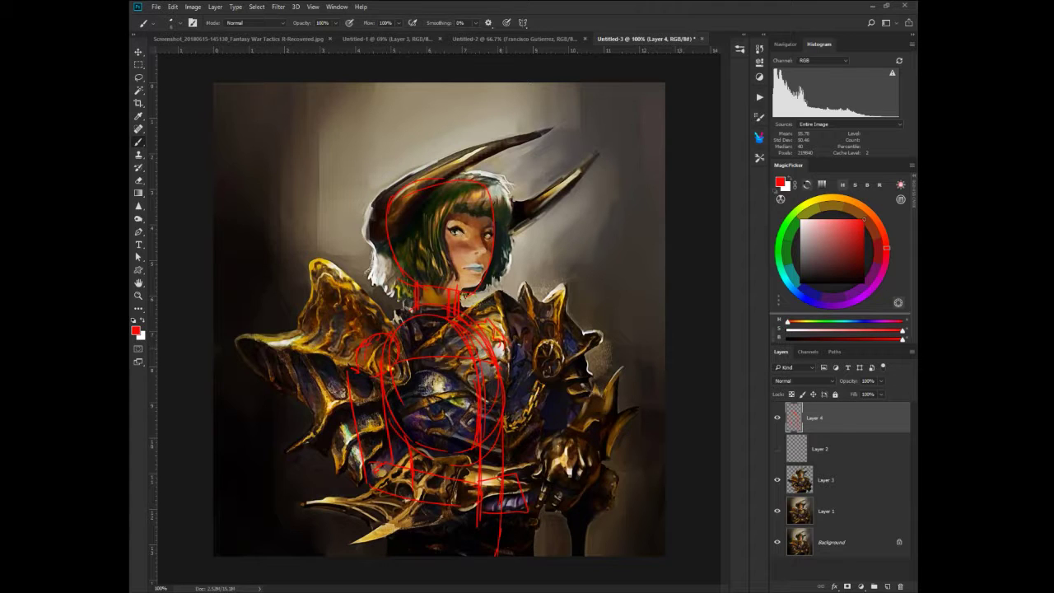
drag(538, 382, 565, 415)
mouse_move(503, 383)
mouse_down()
mouse_move(546, 428)
mouse_move(527, 461)
mouse_move(565, 464)
mouse_move(524, 483)
mouse_move(568, 463)
mouse_move(564, 410)
mouse_up()
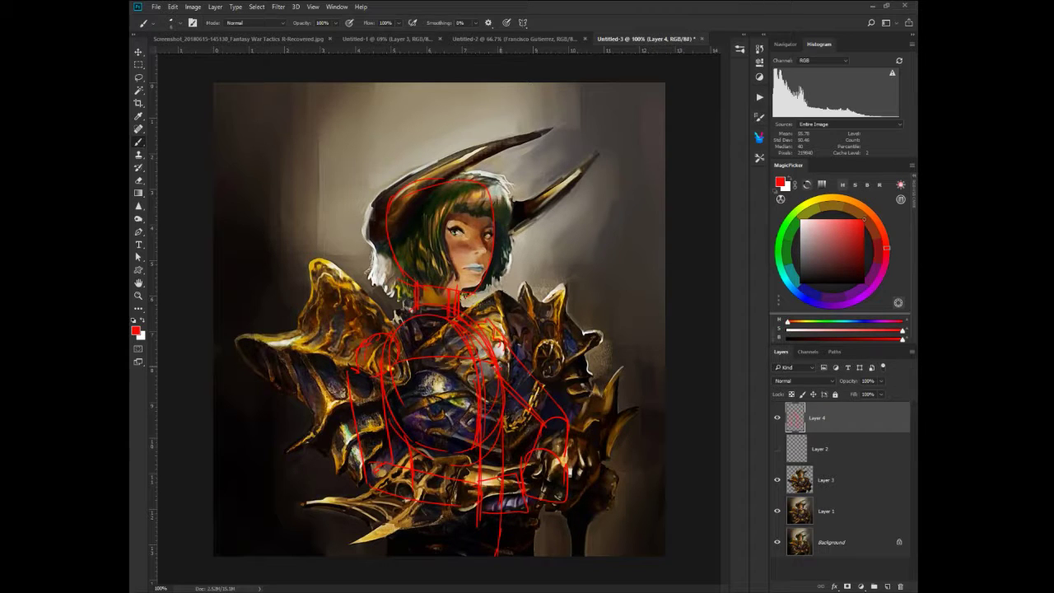
Merge Layer 4's anatomy sketch down into Layer 2 and hide the merged annotation layer.
right_click(795, 422)
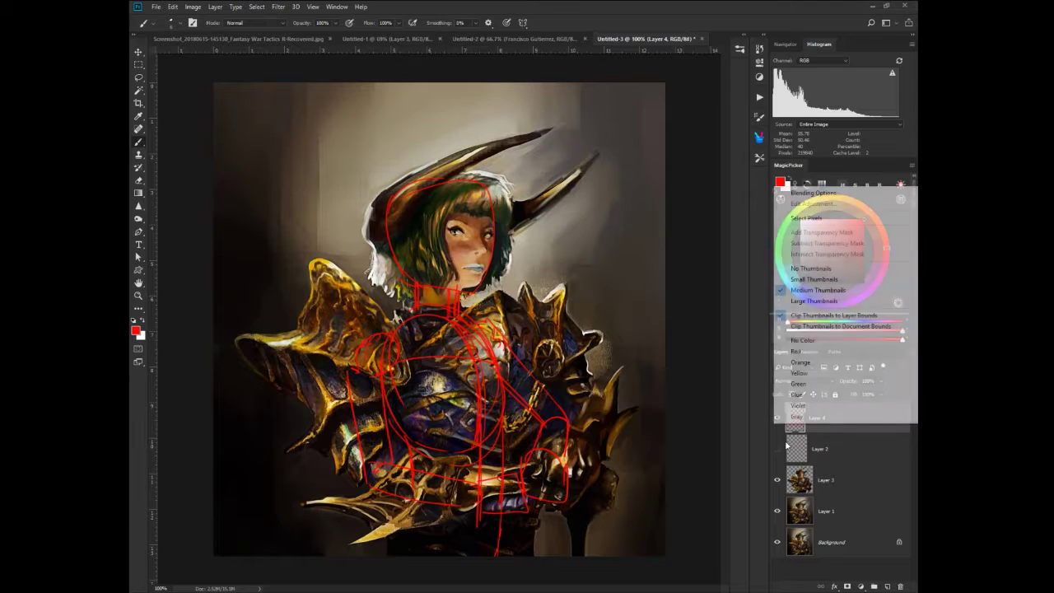
click(452, 400)
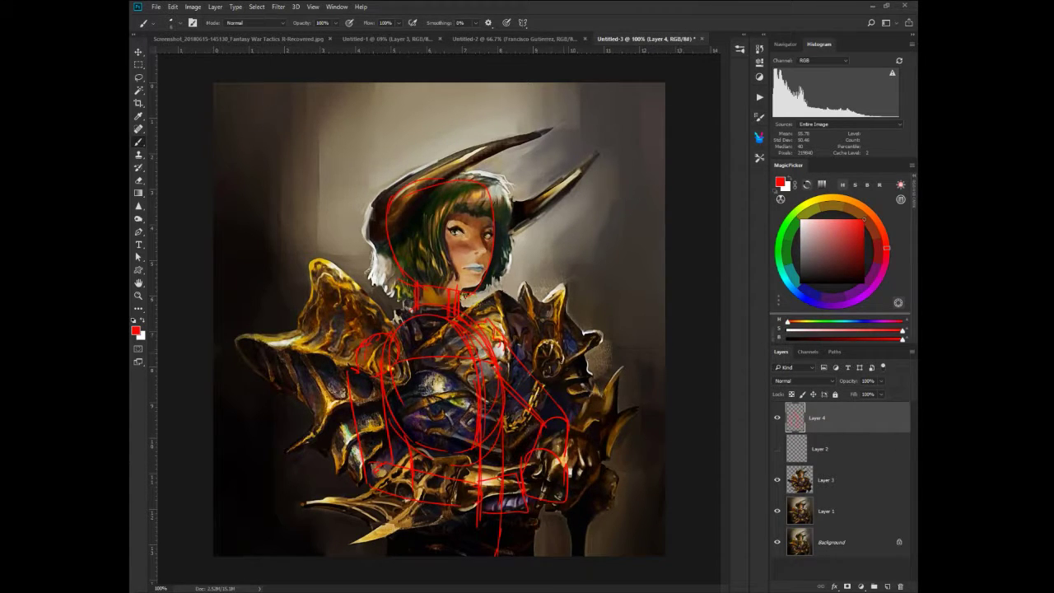
click(776, 417)
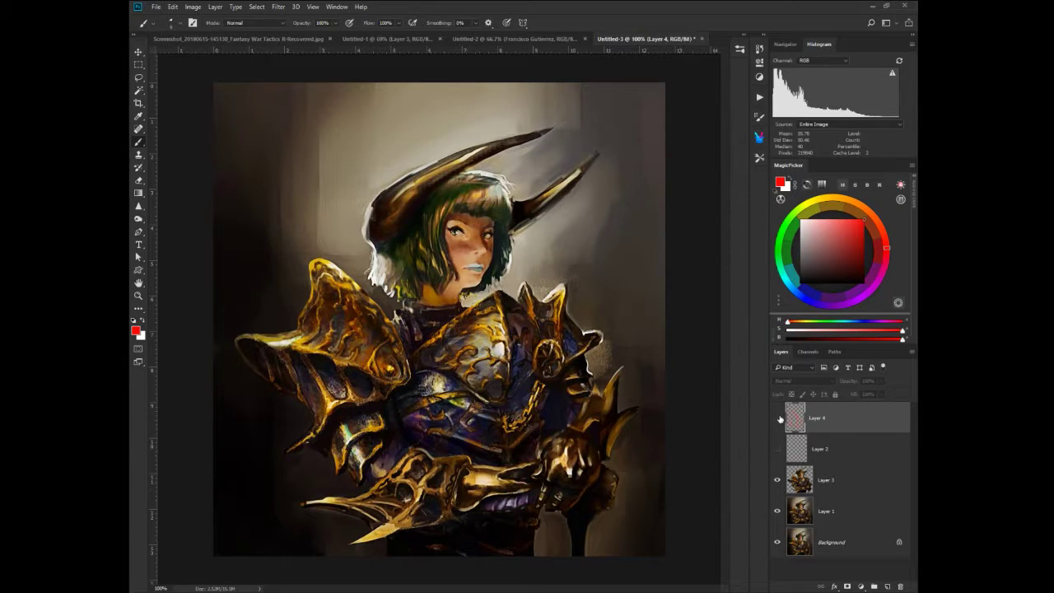
drag(778, 418, 777, 450)
right_click(609, 369)
click(650, 376)
click(778, 418)
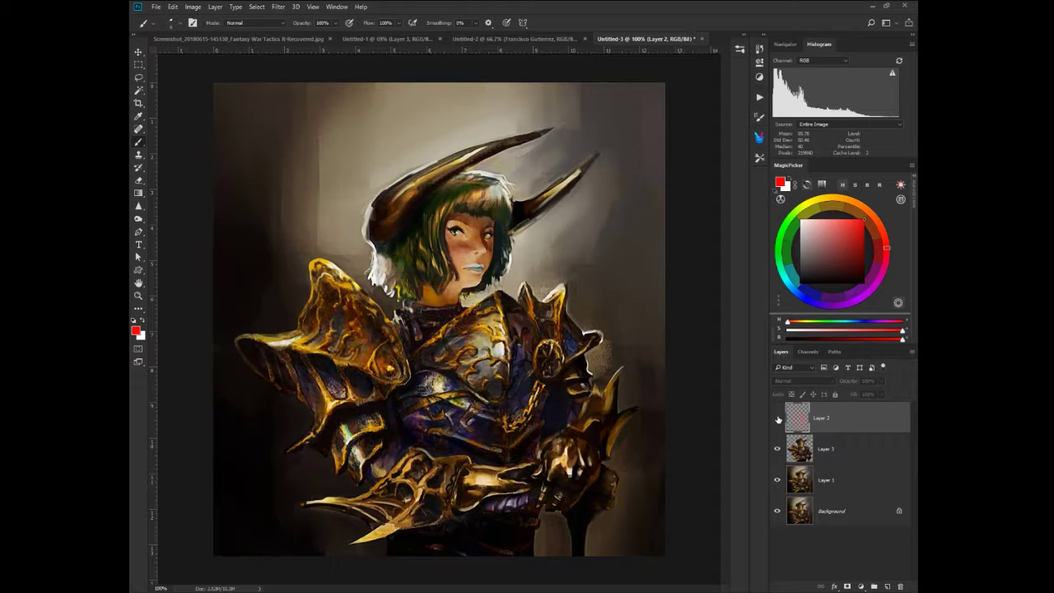
Make Layer 1 active and load the character outline from Layer 3 as a selection.
click(798, 448)
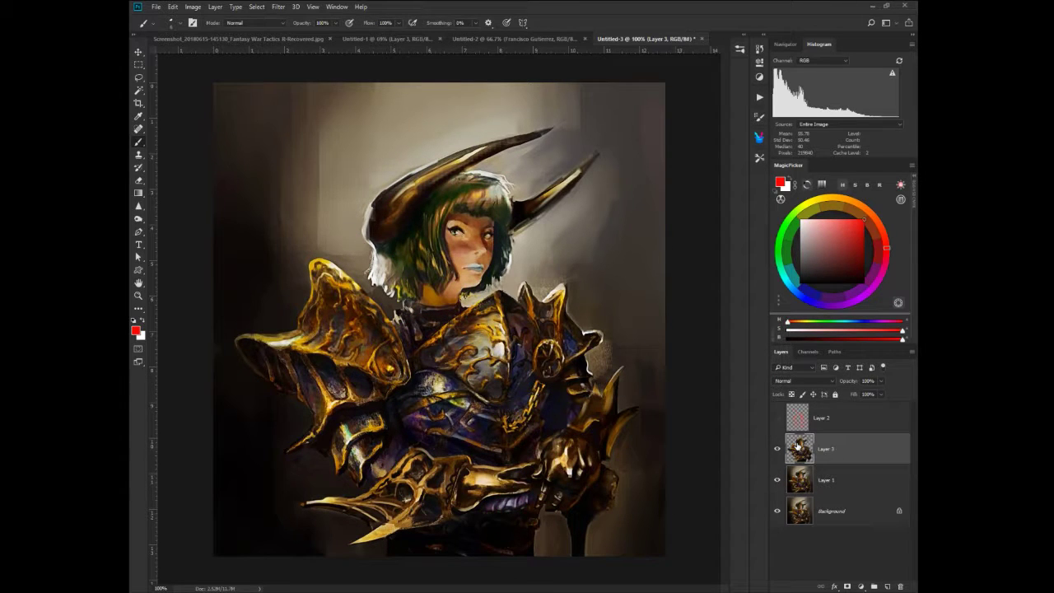
click(801, 484)
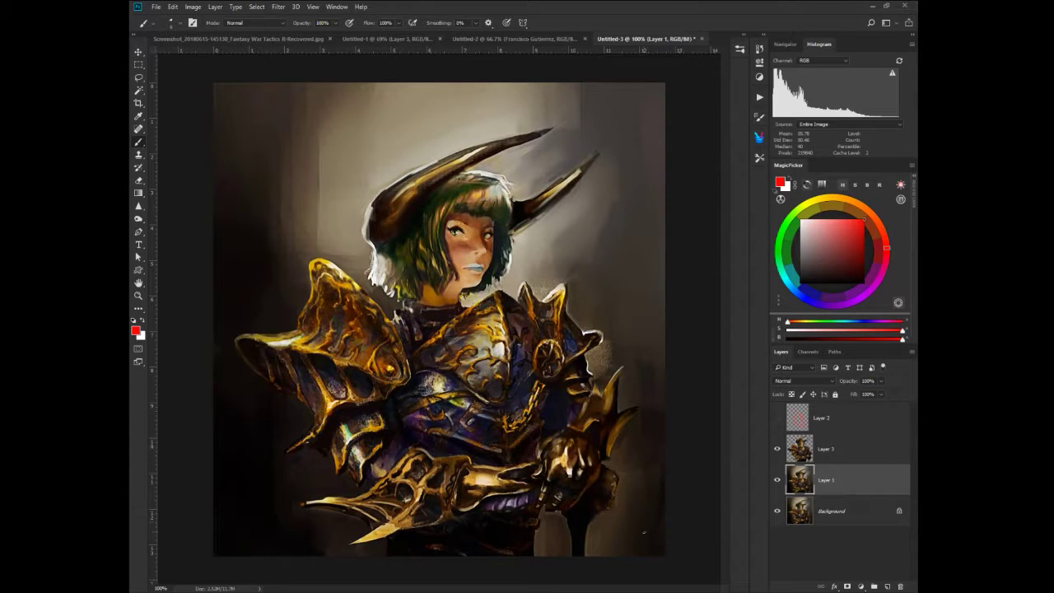
ctrl+click(800, 454)
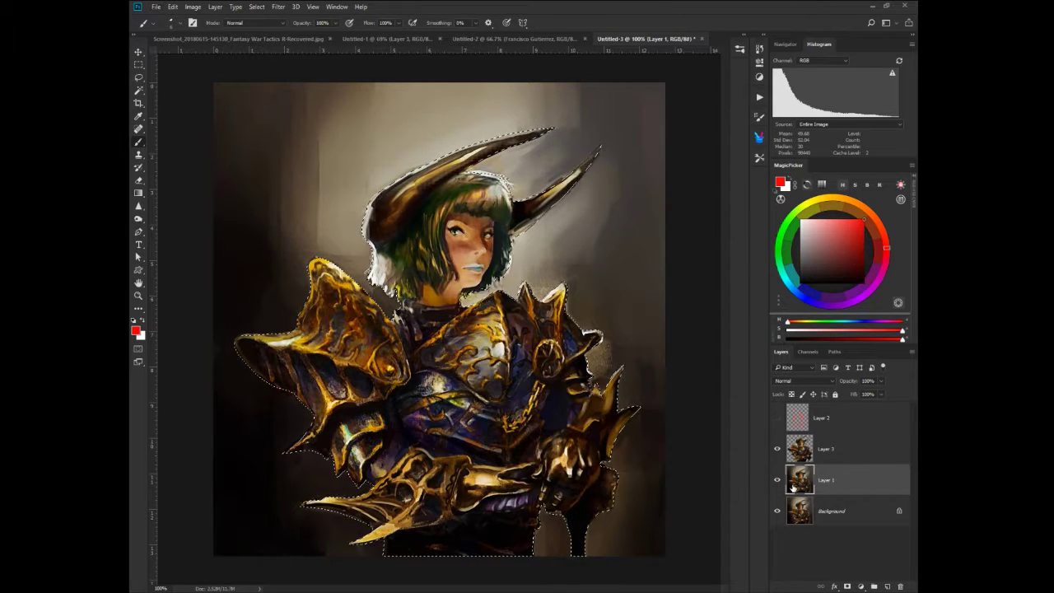
right_click(469, 369)
click(433, 335)
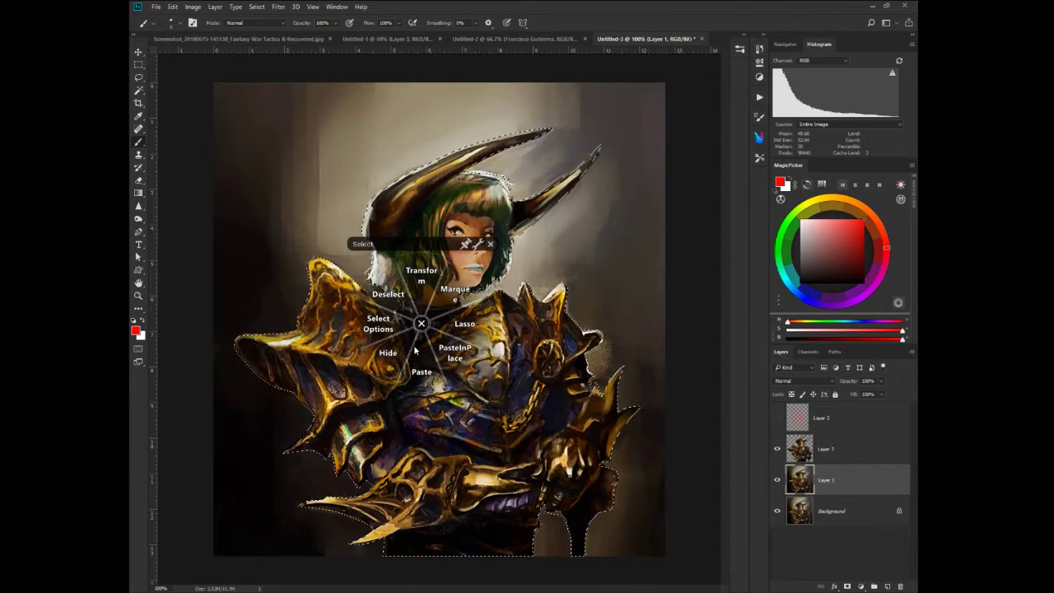
click(389, 352)
right_click(402, 318)
click(360, 282)
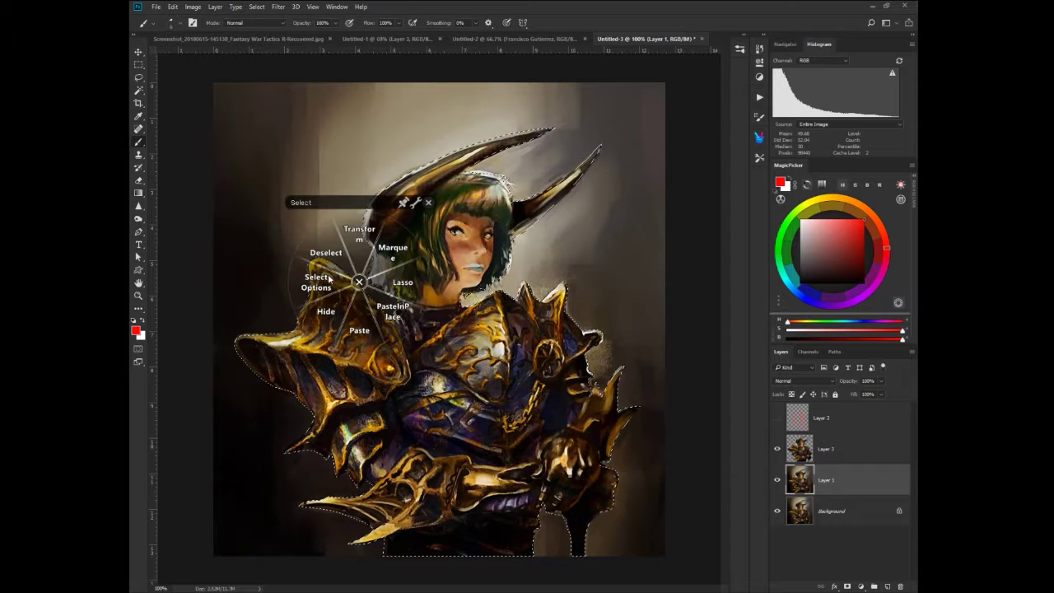
click(359, 281)
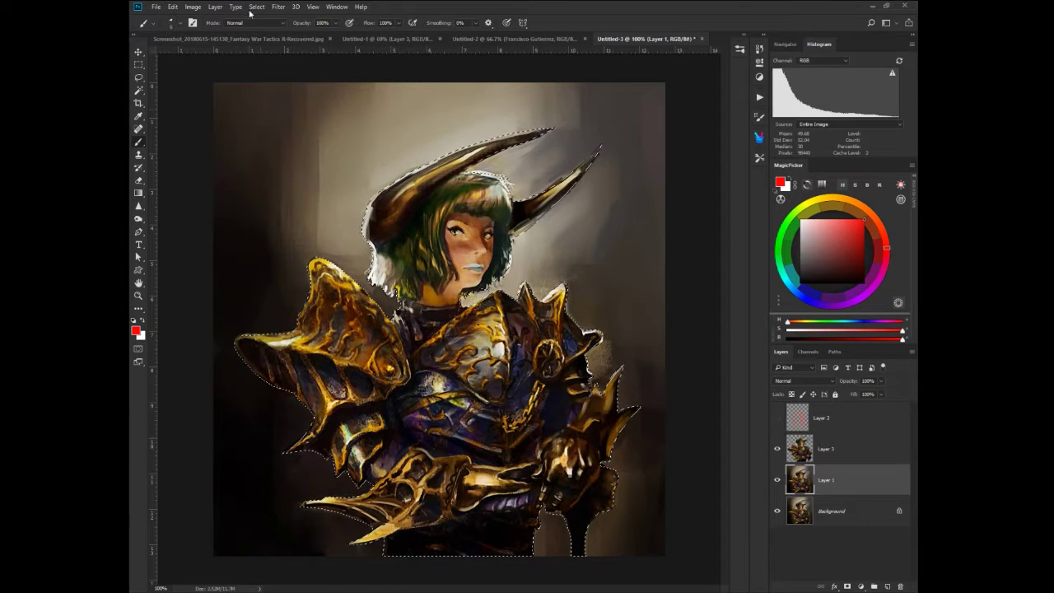
Invert the selection to cover the background around the character.
click(257, 7)
click(262, 46)
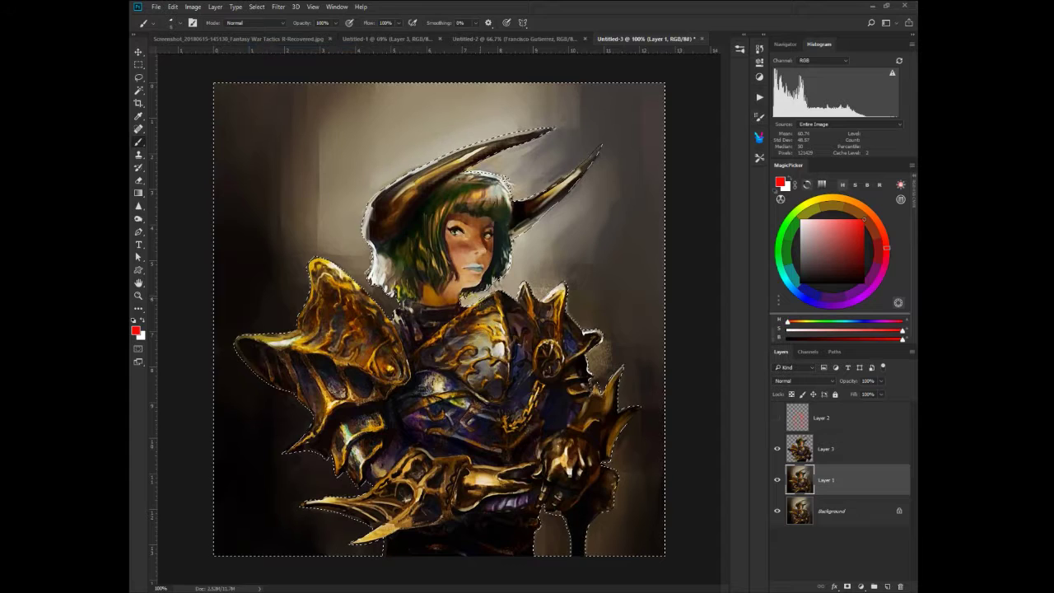
right_click(559, 393)
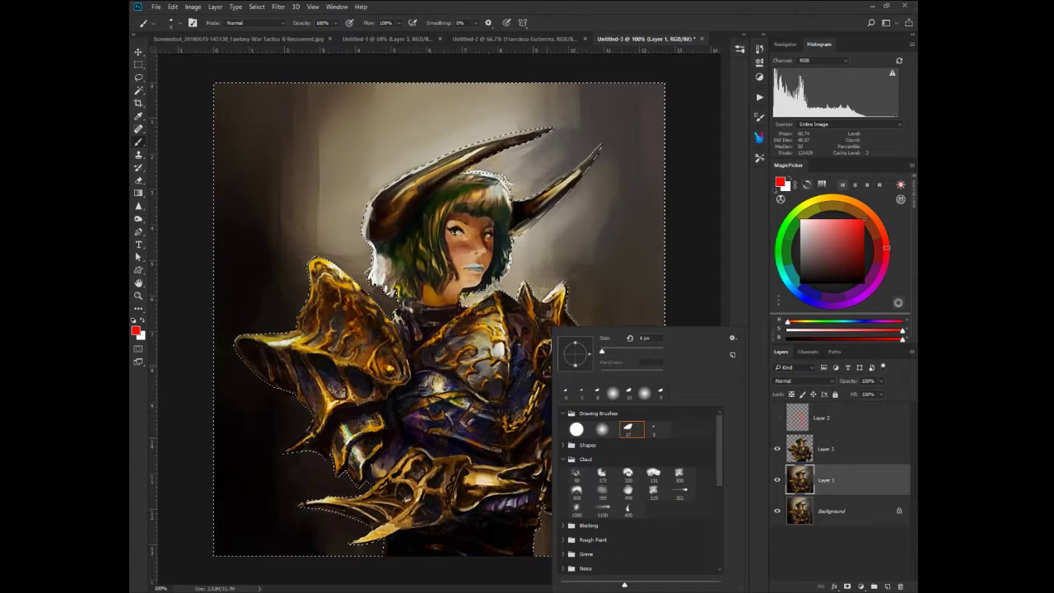
middle_click(496, 401)
click(496, 401)
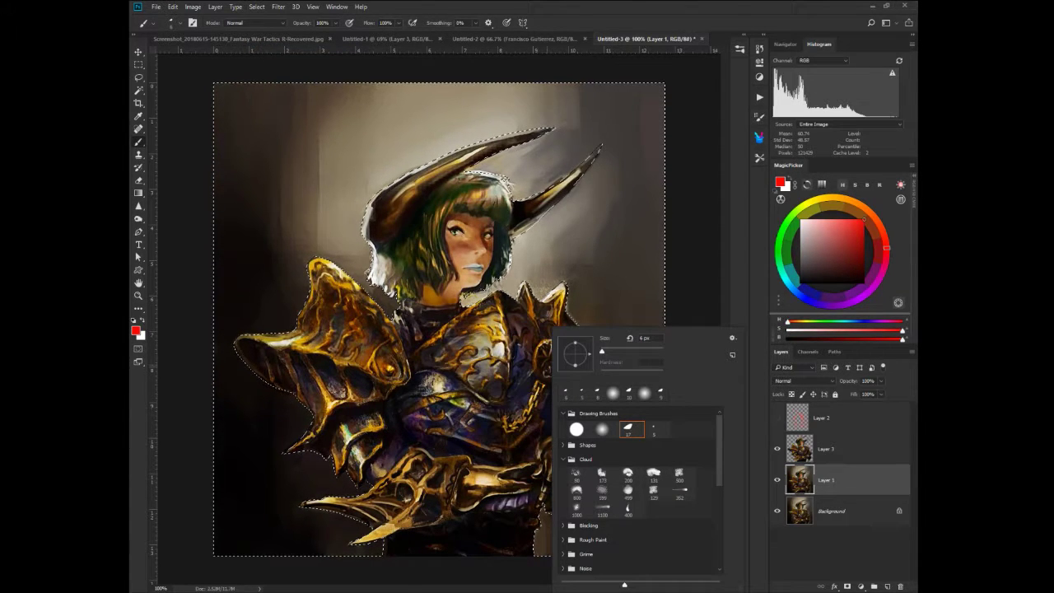
Copy the selected background of Layer 1 onto a new layer with Layer Via Copy.
click(139, 78)
right_click(281, 154)
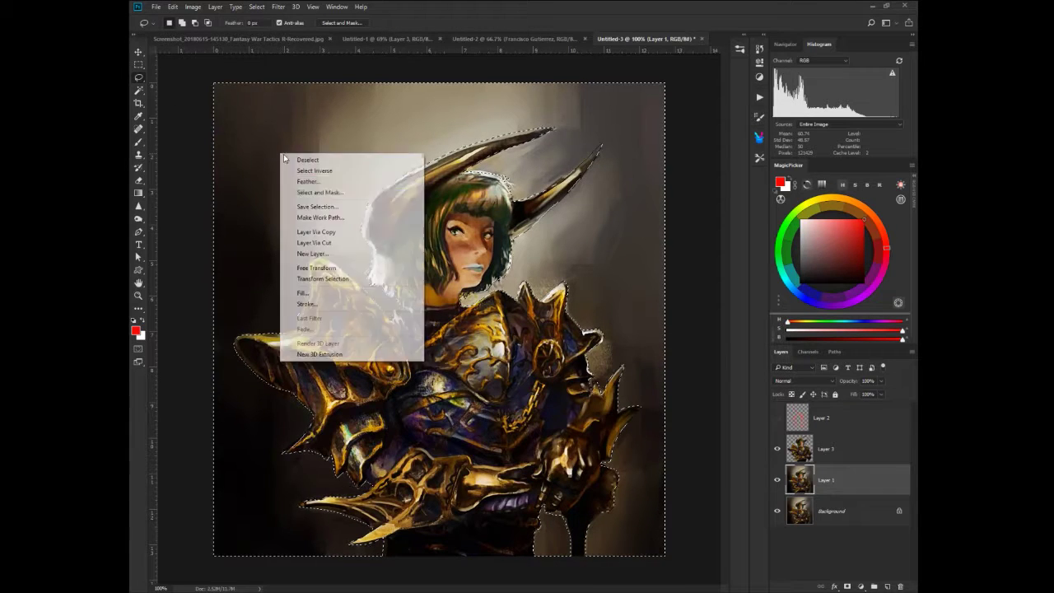
click(309, 234)
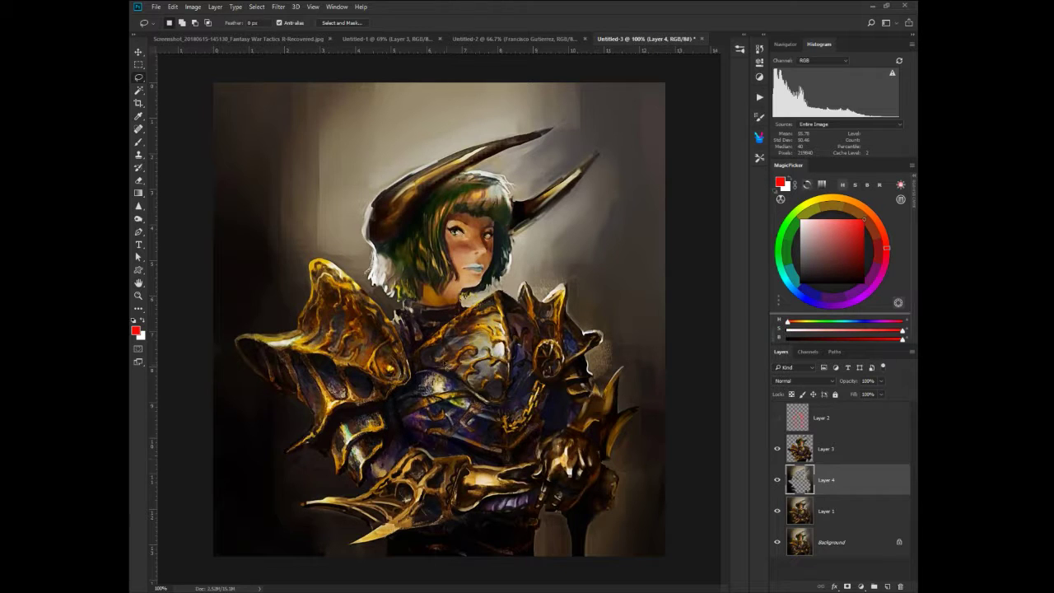
Set up a 175 px brush in the light background colour sampled near the horns and try a stroke over the horn with Layer 3 hidden.
right_click(450, 367)
click(452, 326)
alt+click(383, 168)
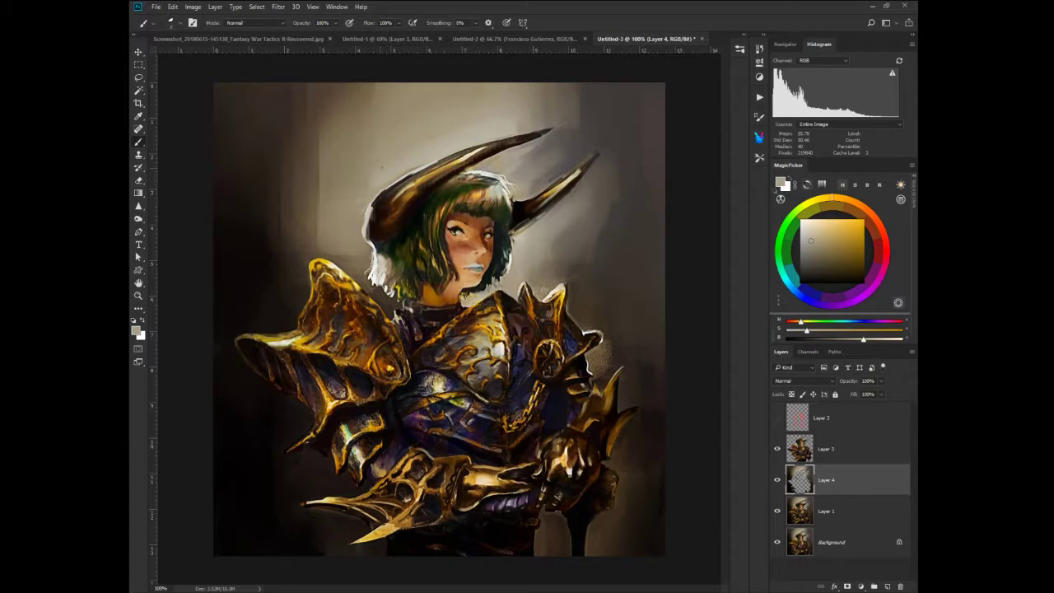
key(bracketright)
key(bracketright)
key(bracketright)
key(bracketright)
key(bracketright)
key(bracketright)
alt+click(520, 129)
mouse_move(529, 128)
mouse_down()
mouse_move(470, 147)
mouse_move(436, 198)
mouse_up()
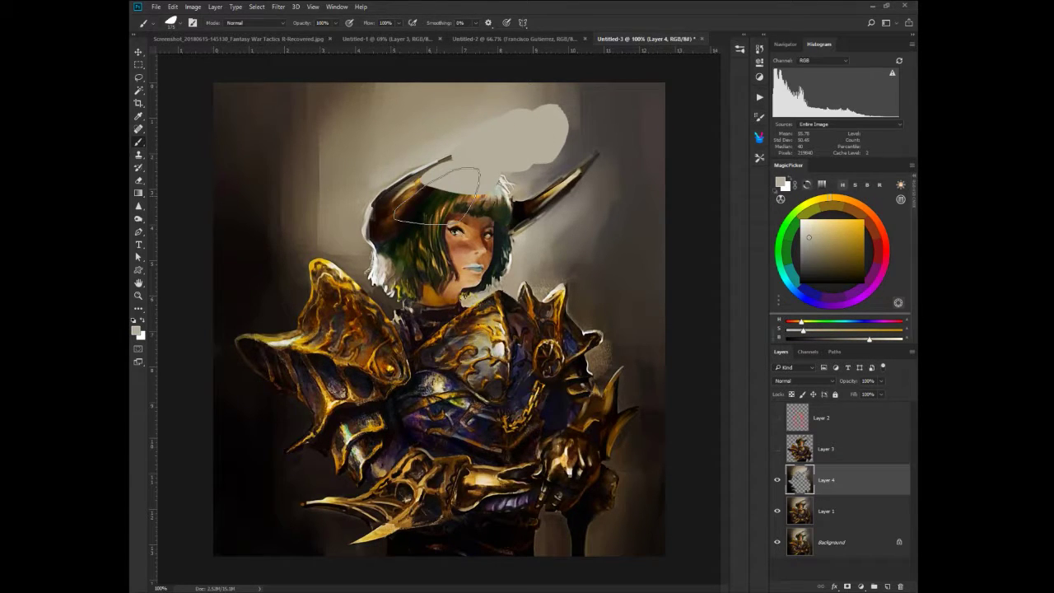
key(ctrl+z)
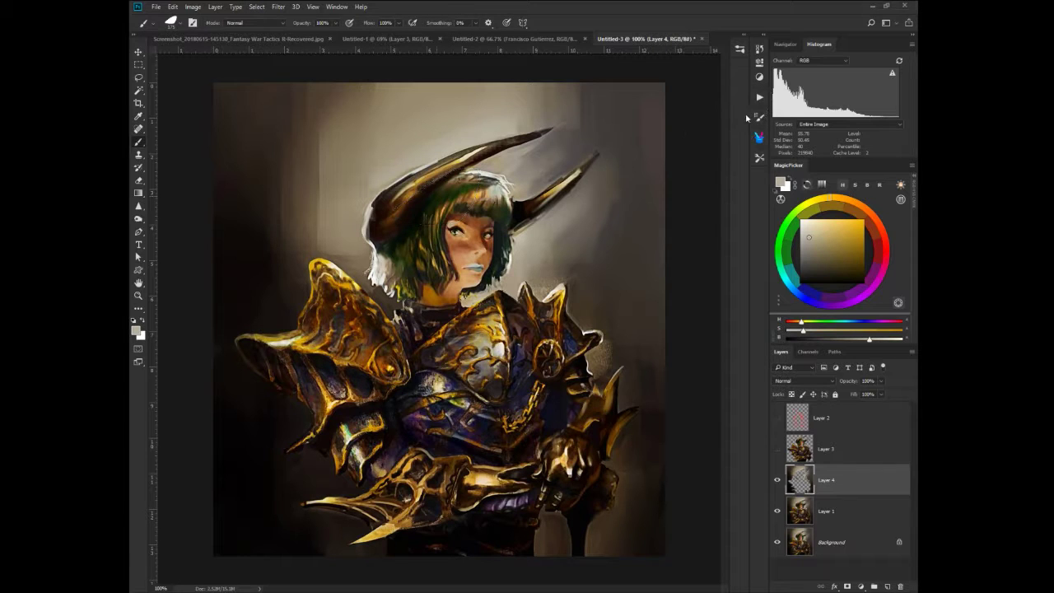
Paint over the large horn, the hair and the helmet's outer edge on Layer 4 with light beige background tones sampled nearby.
click(758, 117)
click(580, 202)
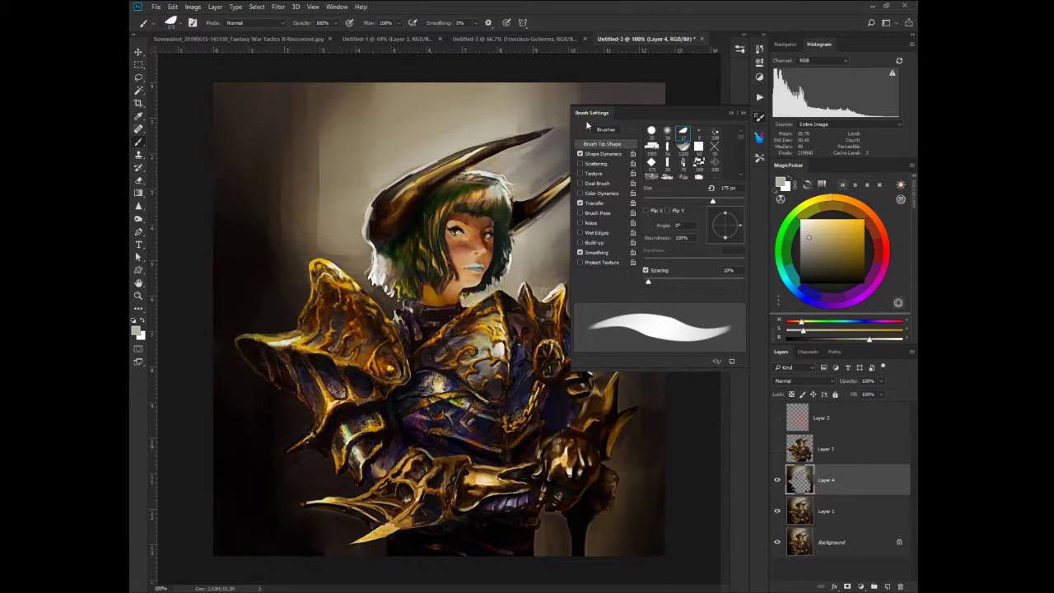
click(588, 115)
drag(536, 136, 452, 175)
mouse_move(498, 86)
mouse_down()
mouse_move(543, 142)
mouse_move(475, 146)
mouse_move(476, 196)
mouse_move(429, 182)
mouse_move(445, 180)
mouse_move(391, 188)
mouse_up()
alt+click(419, 254)
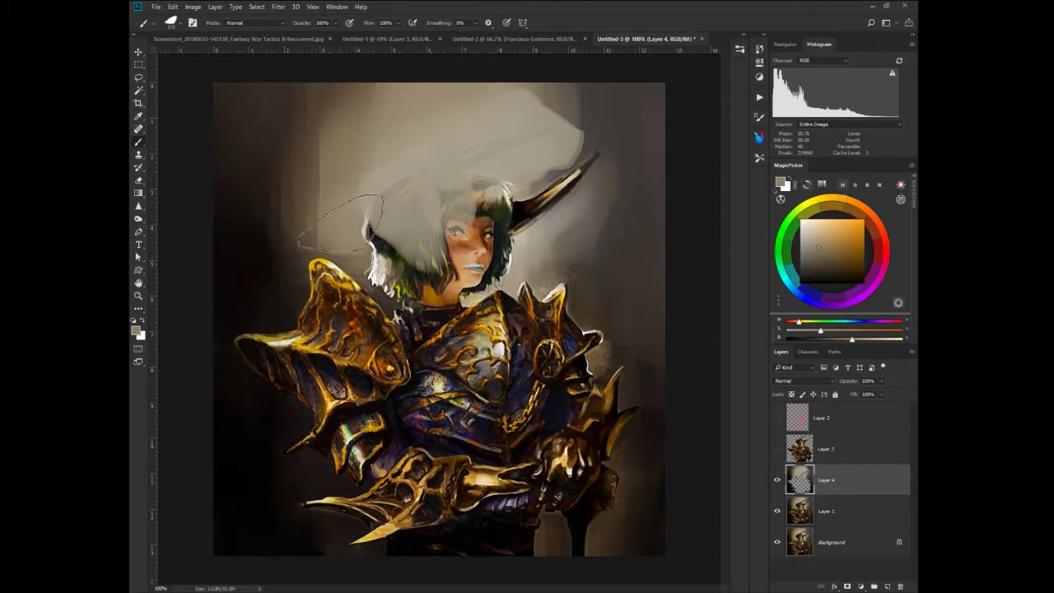
mouse_move(403, 231)
mouse_down()
mouse_move(338, 268)
mouse_move(360, 299)
mouse_up()
Cover the large pauldron and the clawed gauntlet arm on Layer 4 with dark brown and black tones sampled from the adjoining background.
alt+click(293, 233)
mouse_move(331, 263)
mouse_down()
mouse_move(286, 282)
mouse_move(330, 342)
mouse_move(239, 279)
mouse_move(321, 365)
mouse_up()
alt+click(258, 294)
drag(283, 285, 258, 378)
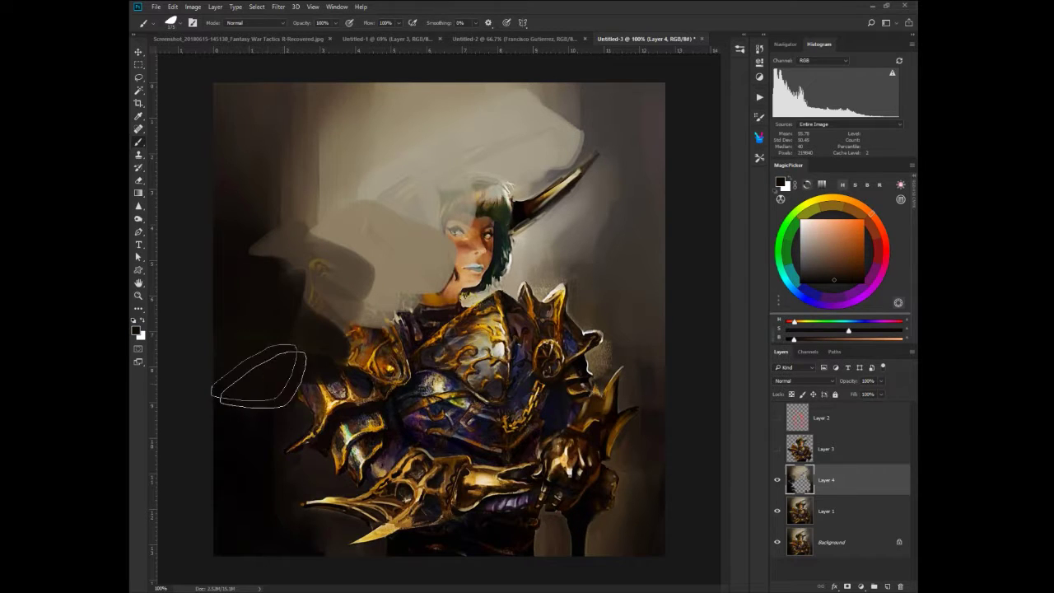
alt+click(280, 467)
mouse_move(298, 438)
mouse_down()
mouse_move(387, 471)
mouse_move(375, 398)
mouse_move(367, 470)
mouse_move(420, 554)
mouse_move(408, 559)
mouse_move(332, 489)
mouse_move(461, 491)
mouse_move(418, 478)
mouse_move(280, 483)
mouse_up()
alt+click(264, 444)
mouse_move(272, 442)
mouse_down()
mouse_move(310, 462)
mouse_move(276, 402)
mouse_move(314, 381)
mouse_move(312, 449)
mouse_move(307, 499)
mouse_up()
Paint over the face, neck and smaller horn on Layer 4 with grey tones sampled from the background beside them.
alt+click(606, 287)
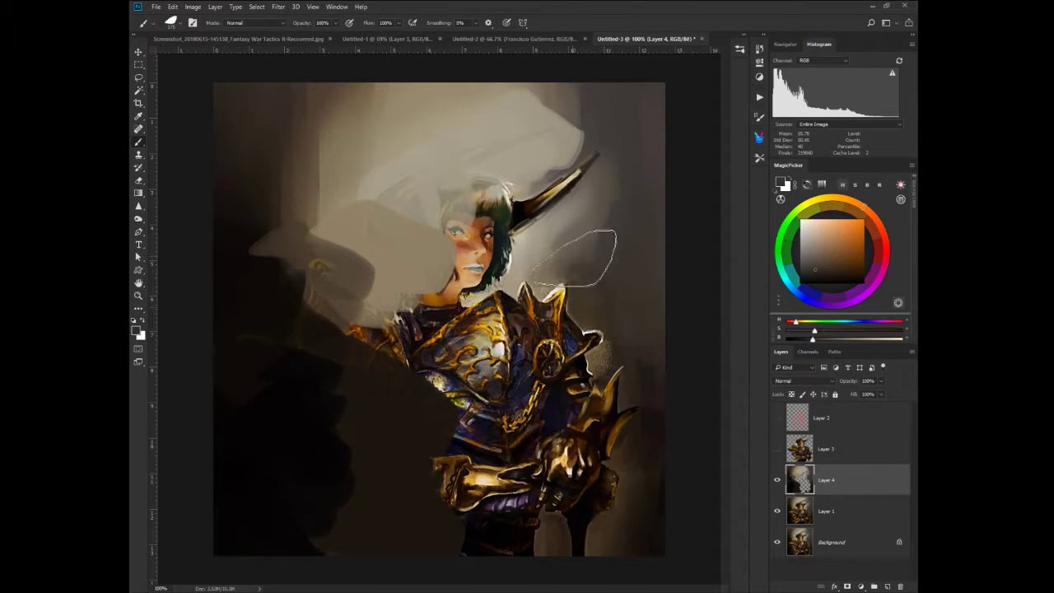
drag(567, 285, 503, 298)
alt+click(562, 228)
mouse_move(550, 231)
mouse_down()
mouse_move(552, 257)
mouse_move(445, 278)
mouse_move(462, 284)
mouse_move(494, 261)
mouse_move(515, 226)
mouse_up()
alt+click(570, 193)
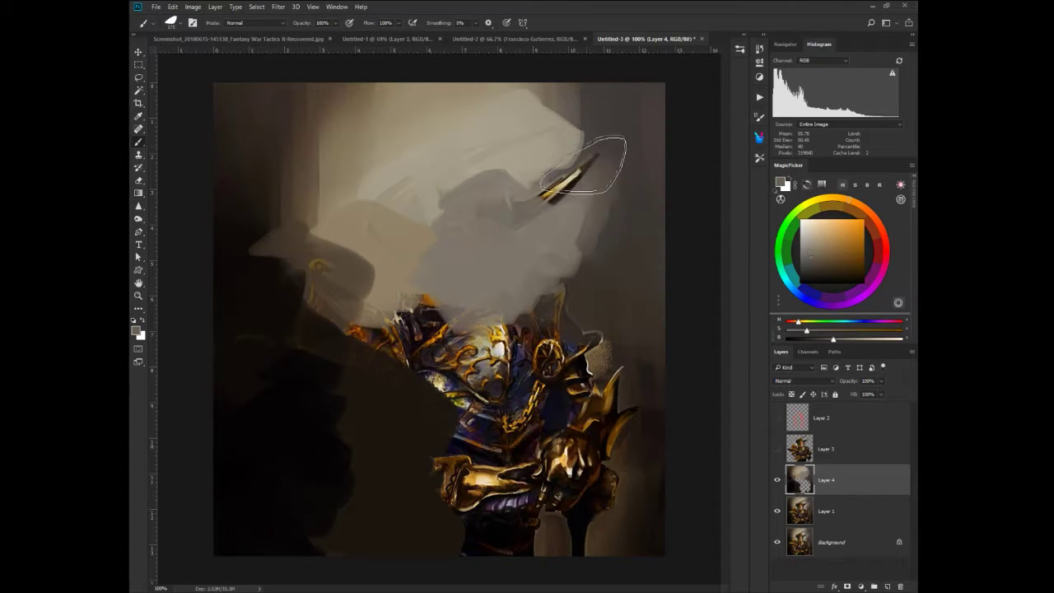
mouse_move(587, 167)
mouse_down()
mouse_move(551, 165)
mouse_move(538, 202)
mouse_up()
Cover the area beside the smaller horn and the spiked shoulder on the sword-arm side with darker greys sampled near the canvas edge.
alt+click(643, 216)
mouse_move(631, 158)
mouse_down()
mouse_move(567, 196)
mouse_move(588, 232)
mouse_up()
alt+click(624, 335)
mouse_move(611, 315)
mouse_down()
mouse_move(637, 386)
mouse_move(579, 386)
mouse_up()
Paint out the sword arm and the whole torso on Layer 4 with dark browns sampled beside the sword hand and at the waist.
alt+click(633, 444)
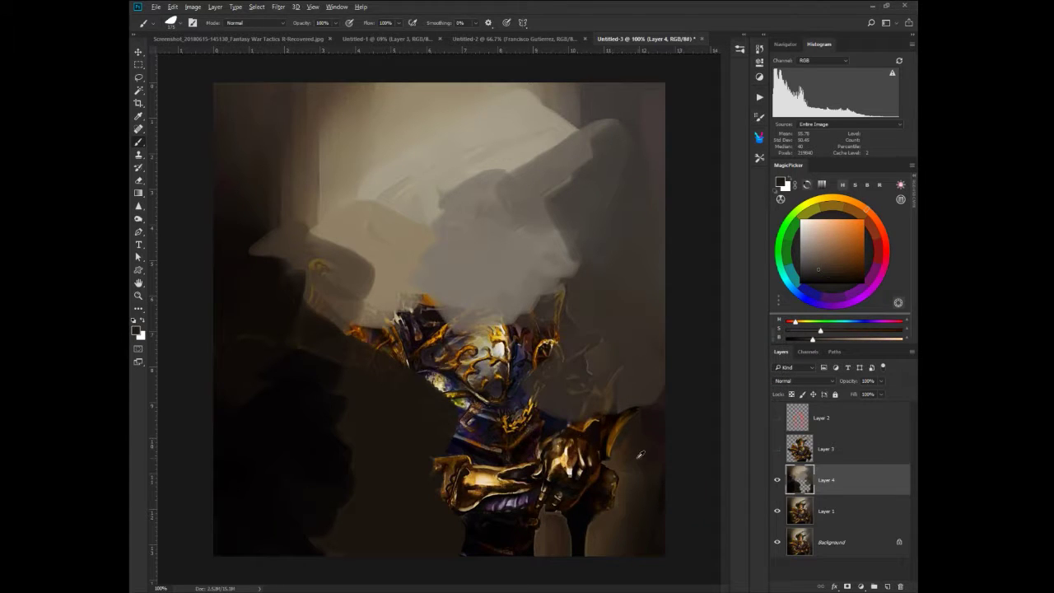
alt+click(628, 461)
mouse_move(624, 428)
mouse_down()
mouse_move(617, 482)
mouse_move(542, 506)
mouse_move(444, 486)
mouse_move(435, 536)
mouse_move(447, 436)
mouse_move(515, 360)
mouse_move(516, 390)
mouse_up()
alt+click(538, 514)
mouse_move(481, 436)
mouse_down()
mouse_move(372, 320)
mouse_move(372, 349)
mouse_move(394, 334)
mouse_move(503, 330)
mouse_up()
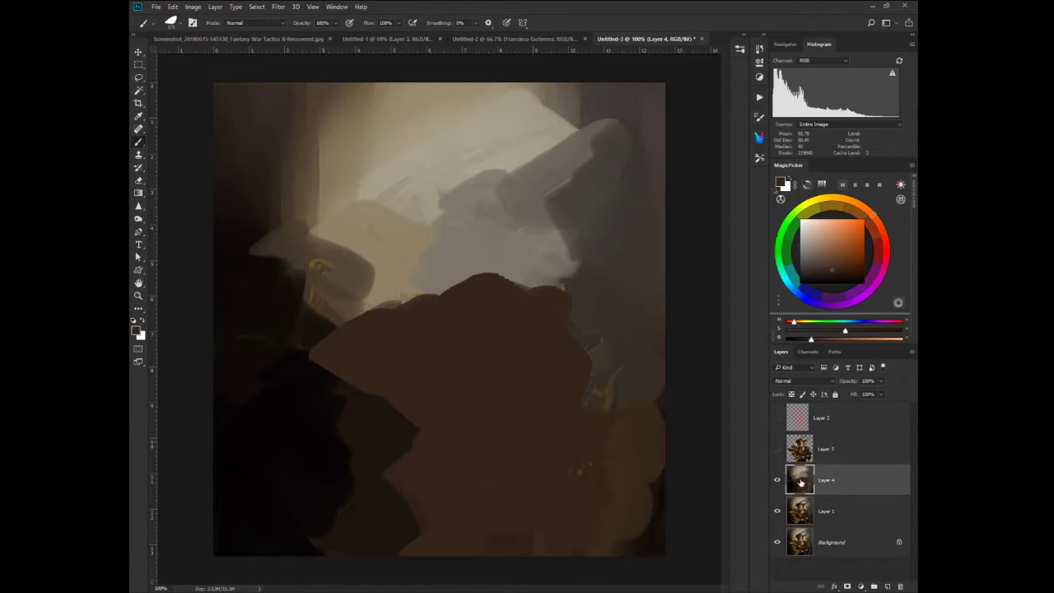
Duplicate Layer 4 and merge the copy down onto it to make the painted background more opaque.
drag(801, 483, 886, 584)
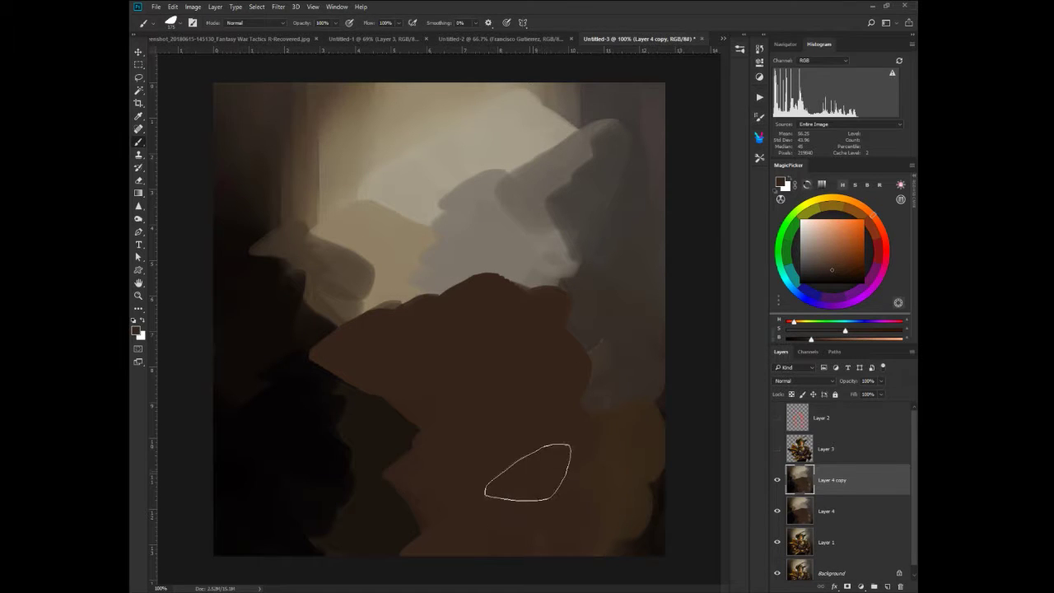
right_click(468, 434)
click(494, 437)
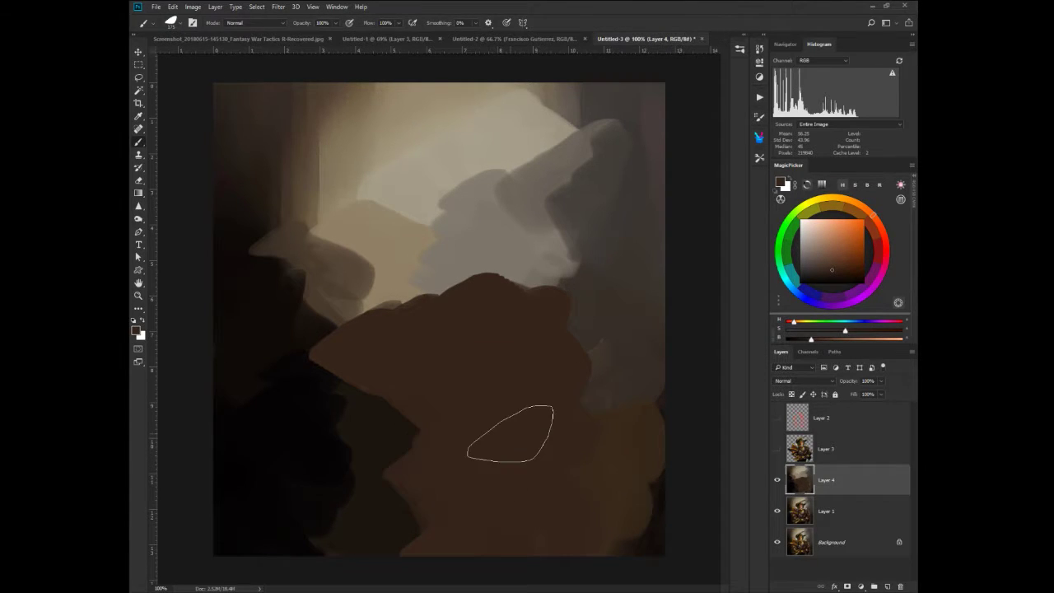
Apply a Motion Blur to Layer 4 with an angle of -81° and a distance of about 155 pixels, then show Layer 3.
click(275, 8)
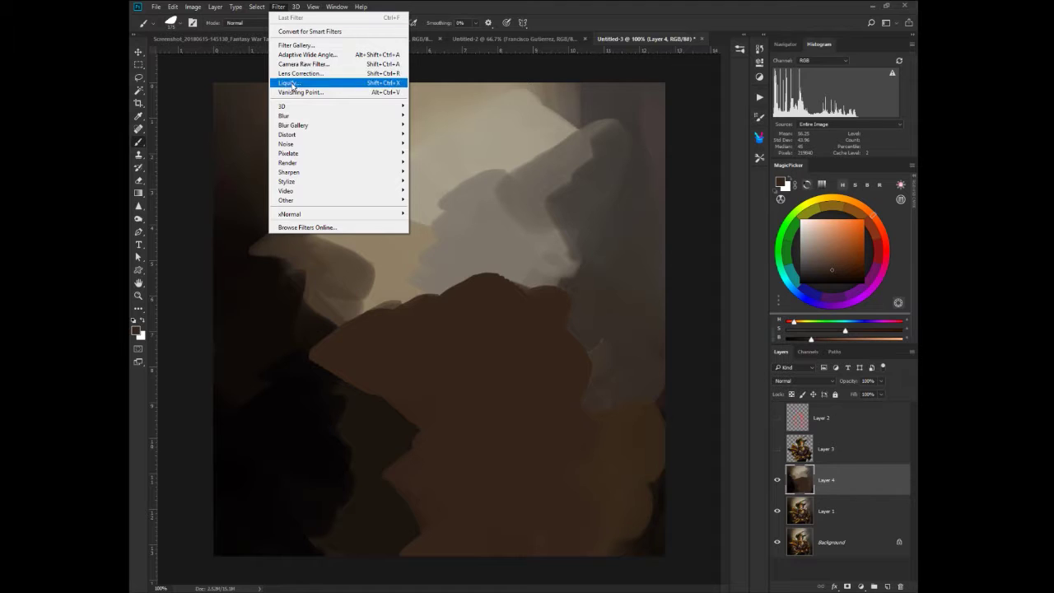
mouse_move(292, 116)
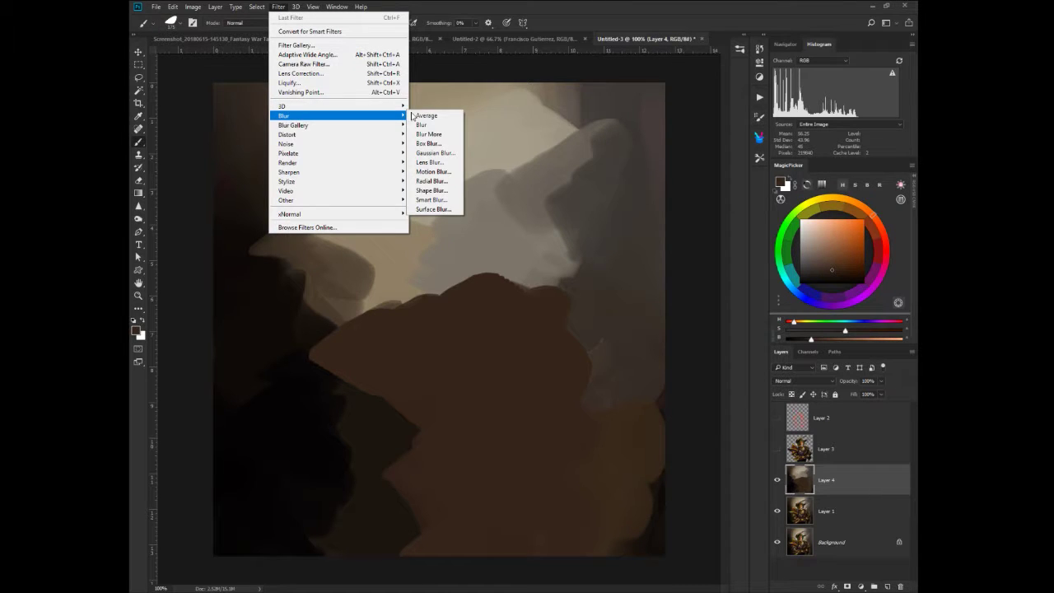
click(430, 171)
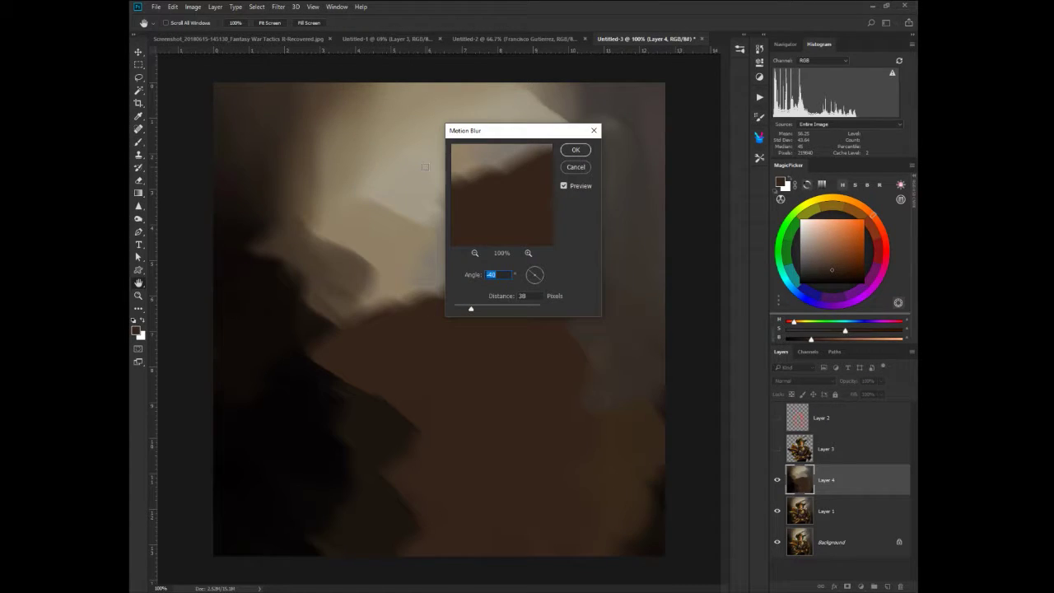
drag(533, 272, 537, 277)
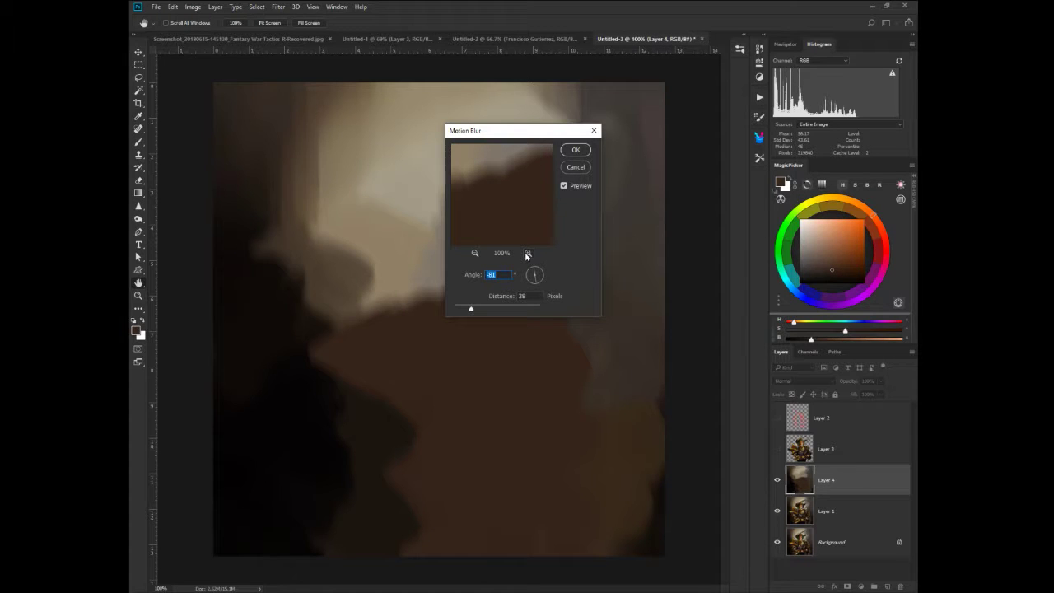
drag(482, 310, 492, 310)
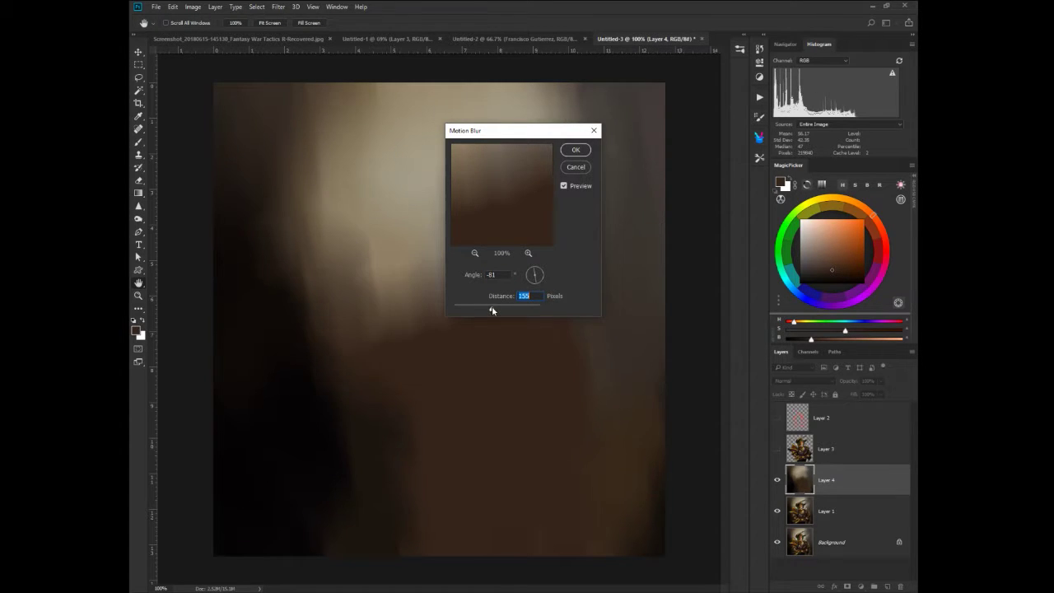
click(576, 149)
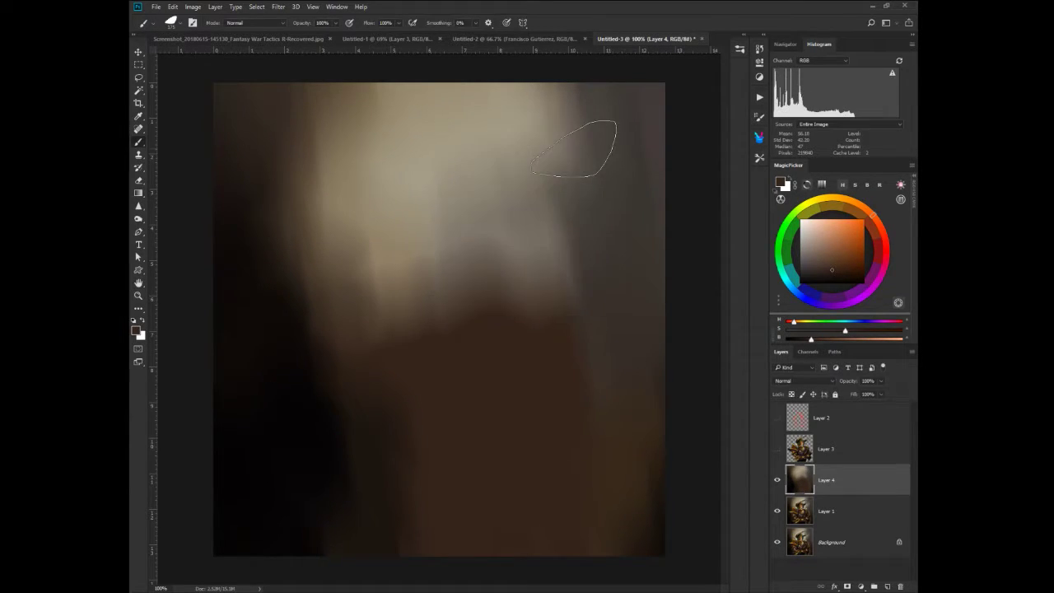
click(777, 448)
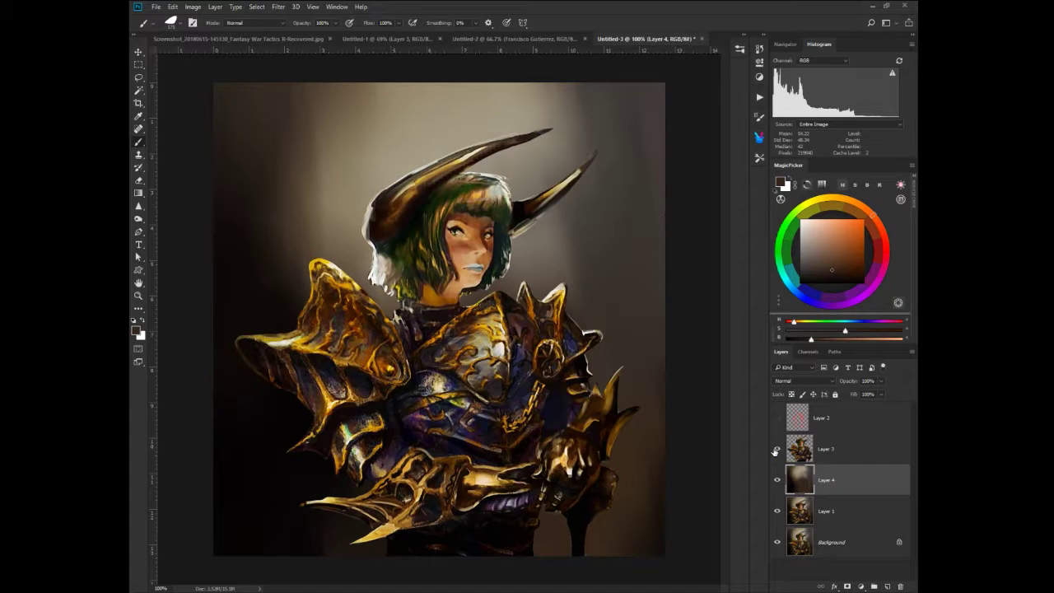
Lasso the sword arm with its spiked shoulder, chain and hand on Layer 3.
click(795, 448)
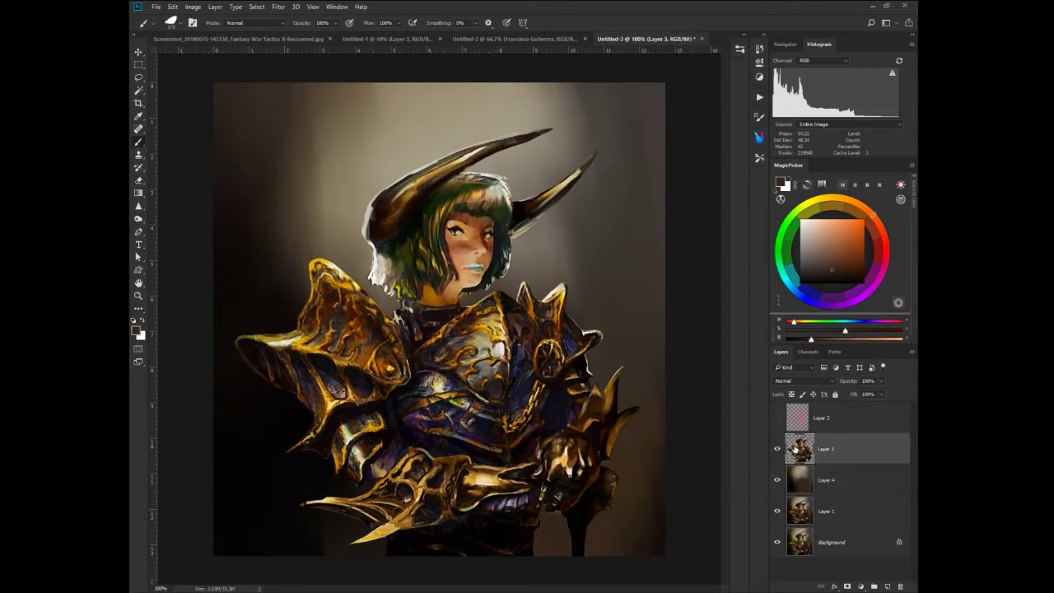
click(139, 78)
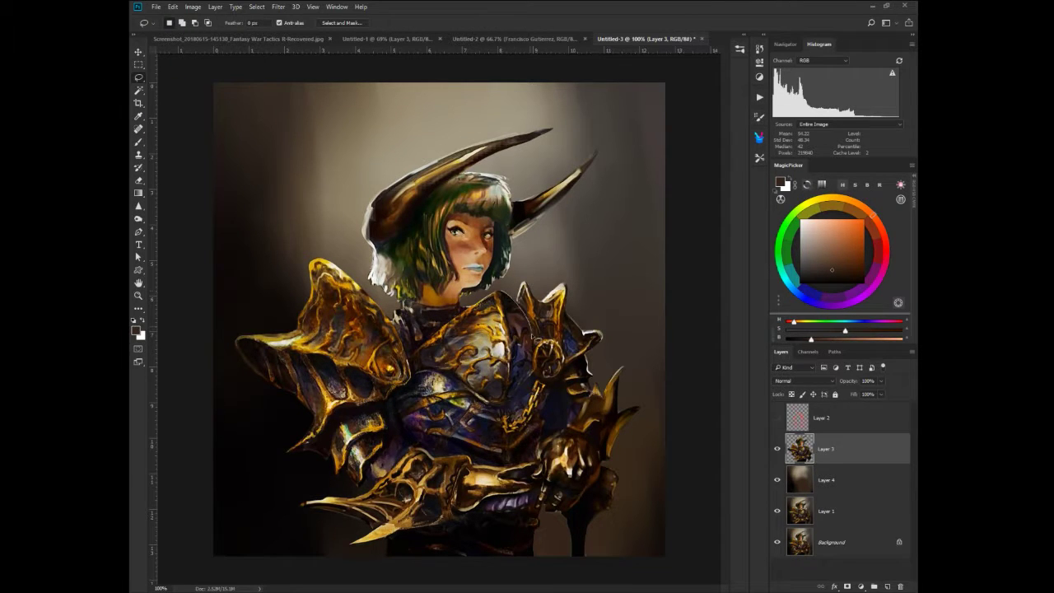
mouse_move(532, 362)
mouse_down()
mouse_move(519, 302)
mouse_move(518, 395)
mouse_move(502, 411)
mouse_move(512, 439)
mouse_move(525, 462)
mouse_up()
mouse_move(527, 467)
mouse_down()
mouse_move(553, 569)
mouse_move(611, 576)
mouse_move(656, 471)
mouse_move(636, 300)
mouse_move(550, 261)
mouse_move(517, 274)
mouse_up()
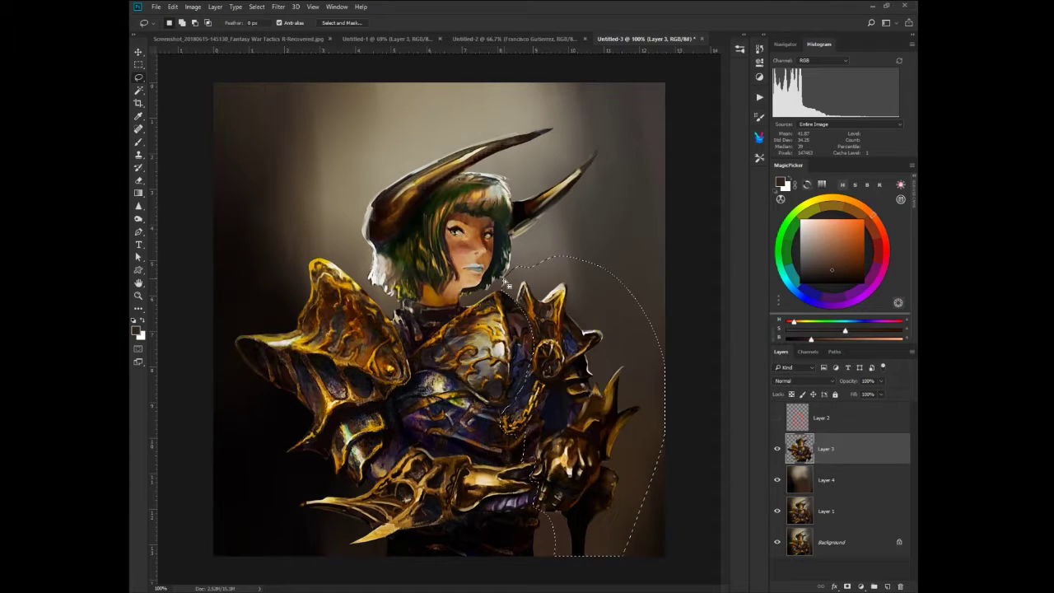
Copy the selected arm onto a new layer with Layer Via Copy and shift it slightly inward towards the chest.
right_click(537, 381)
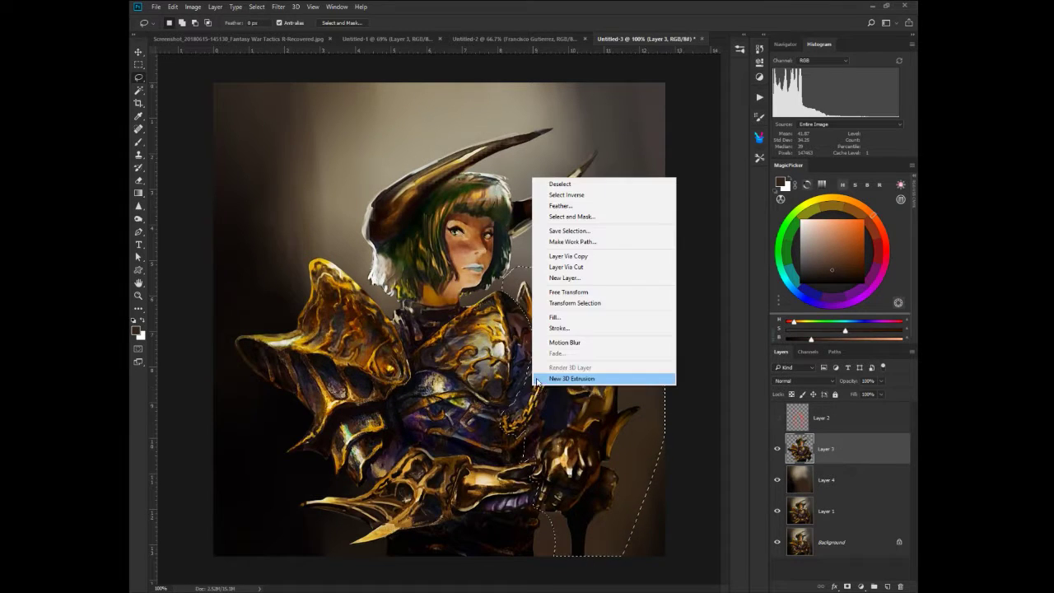
click(564, 256)
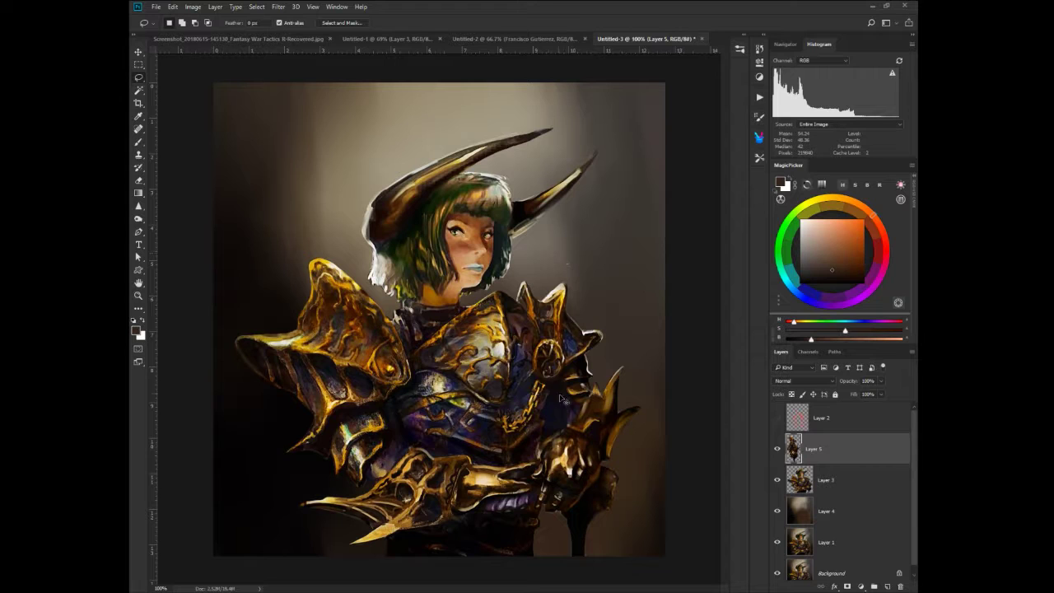
drag(565, 410, 543, 410)
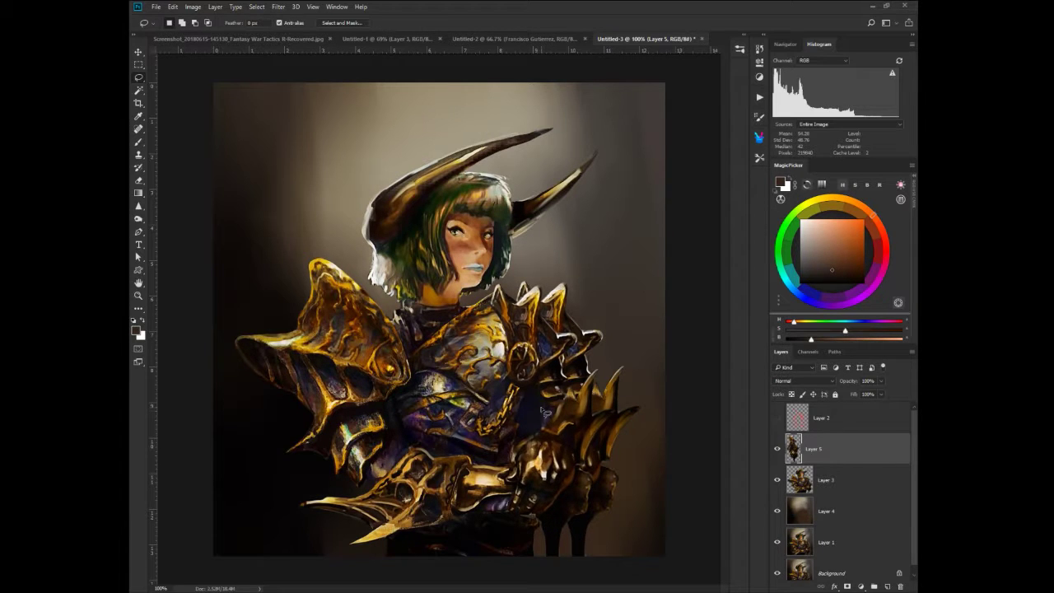
Choose the Eraser for Layer 3, compare the arm positions by toggling Layer 5, and add a layer mask to Layer 3.
click(800, 489)
right_click(567, 377)
click(594, 344)
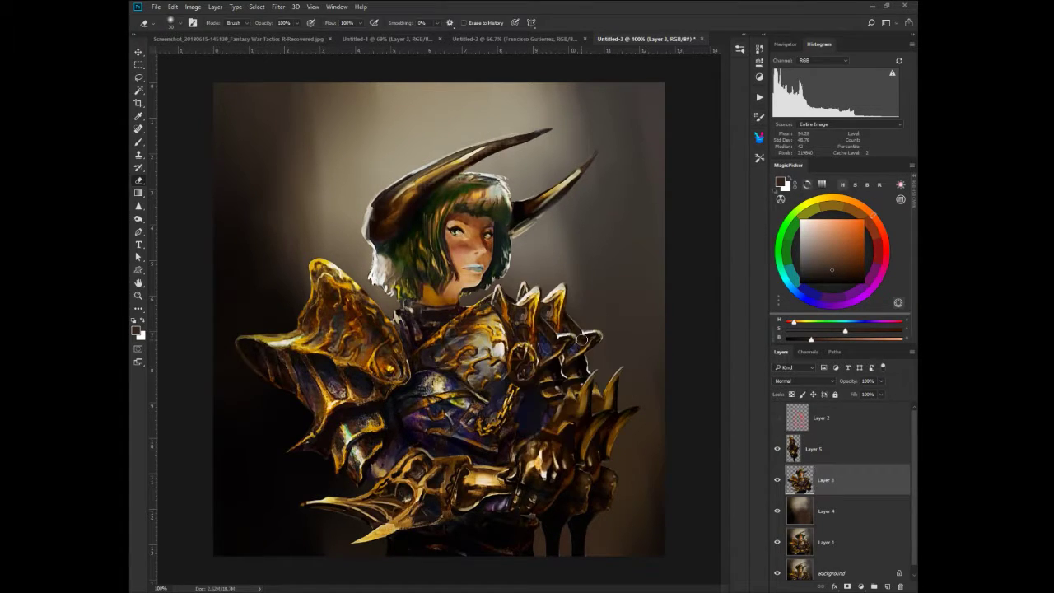
click(777, 449)
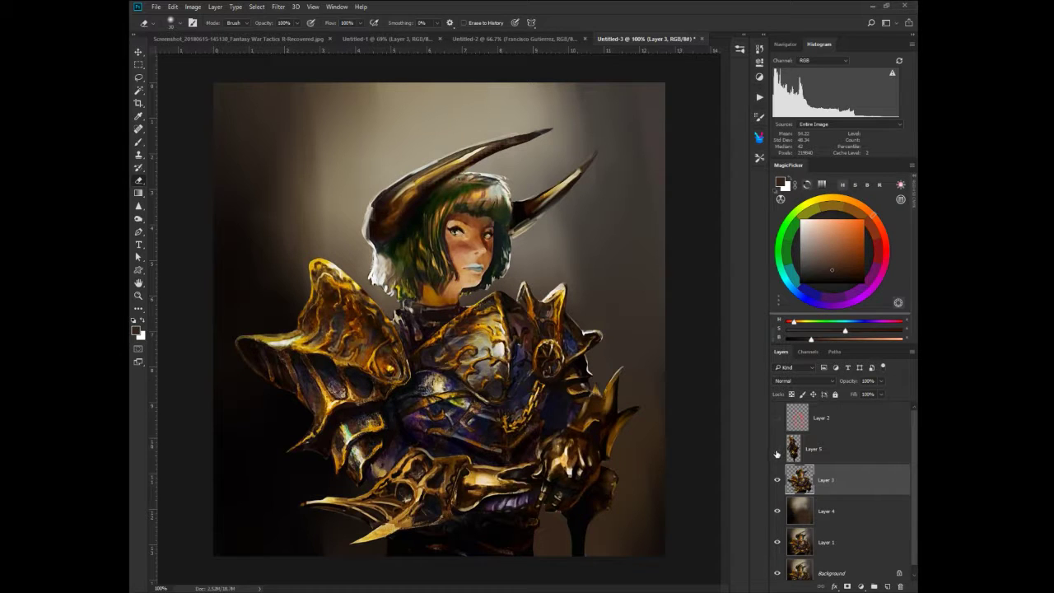
click(777, 451)
click(847, 586)
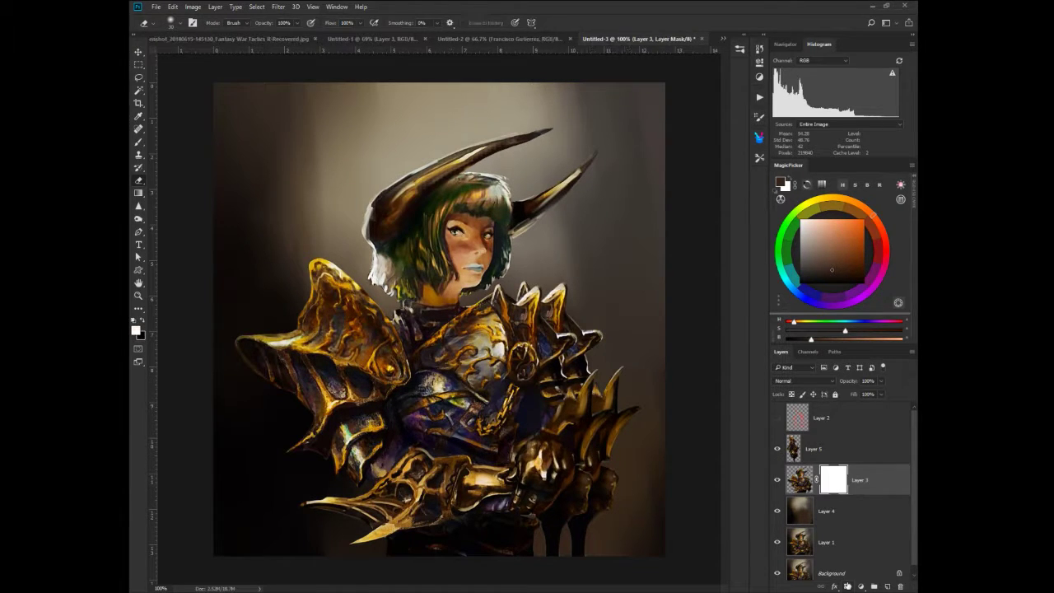
Enlarge the eraser and mask out the original arm, shoulder spikes and hand on Layer 3 that stick out behind the shifted copy.
key(bracketright)
key(bracketright)
key(bracketright)
key(bracketright)
key(bracketright)
key(bracketright)
key(bracketright)
key(bracketright)
key(bracketright)
mouse_move(570, 304)
mouse_down()
mouse_move(587, 363)
mouse_move(591, 322)
mouse_move(580, 298)
mouse_move(597, 542)
mouse_move(588, 565)
mouse_move(640, 419)
mouse_move(588, 322)
mouse_move(630, 499)
mouse_up()
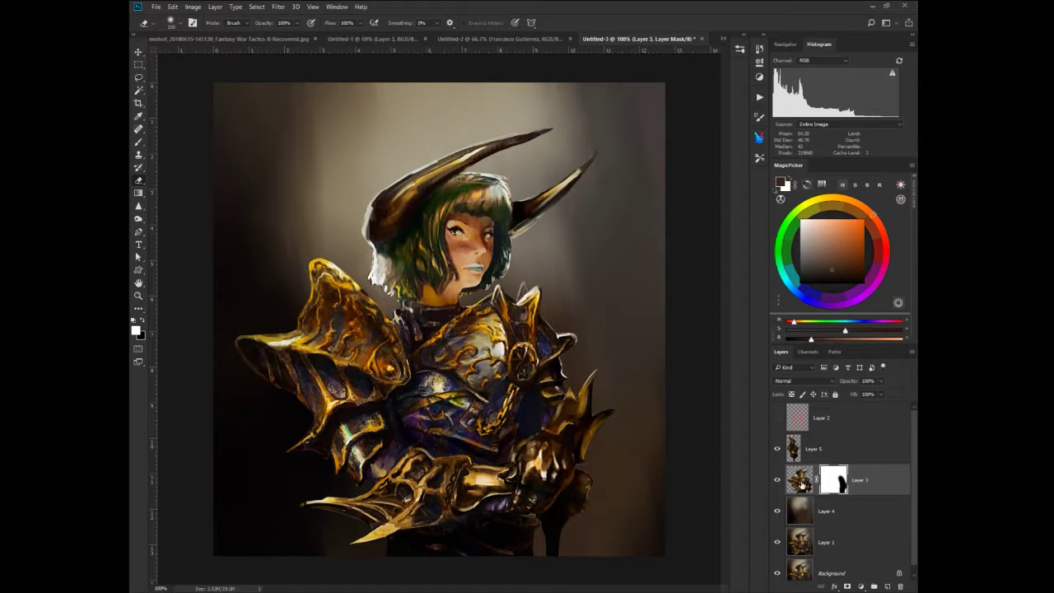
Add a layer mask to Layer 5 and give the eraser a hard round tip.
click(793, 453)
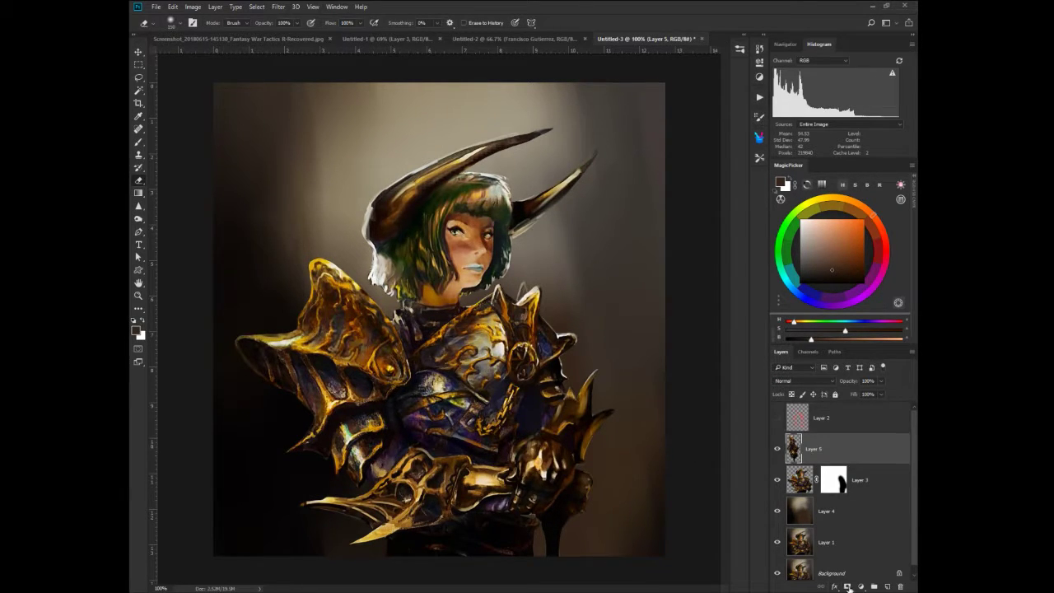
click(847, 586)
key(x)
right_click(542, 363)
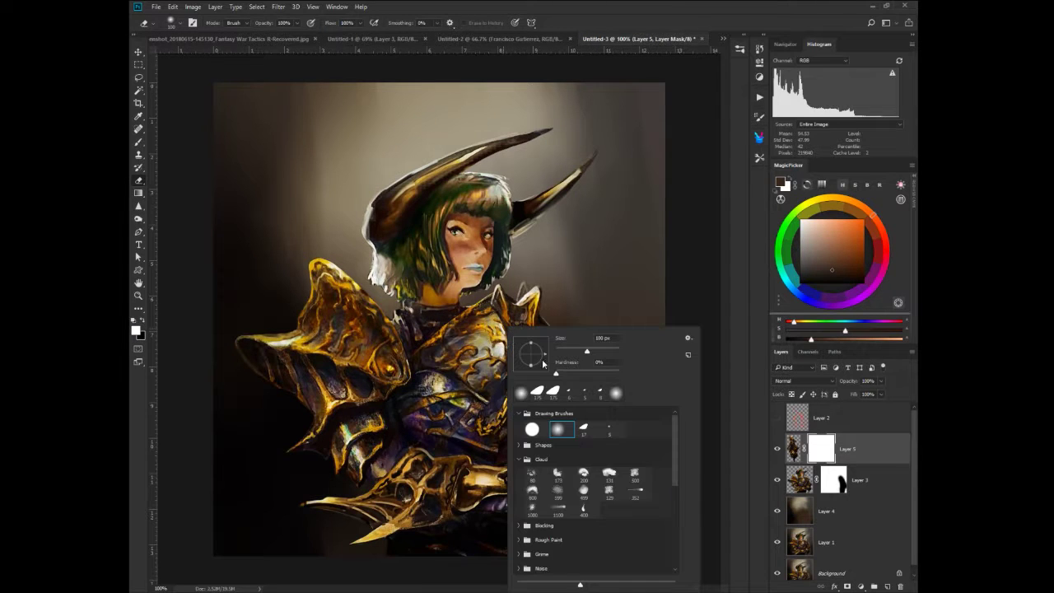
click(485, 321)
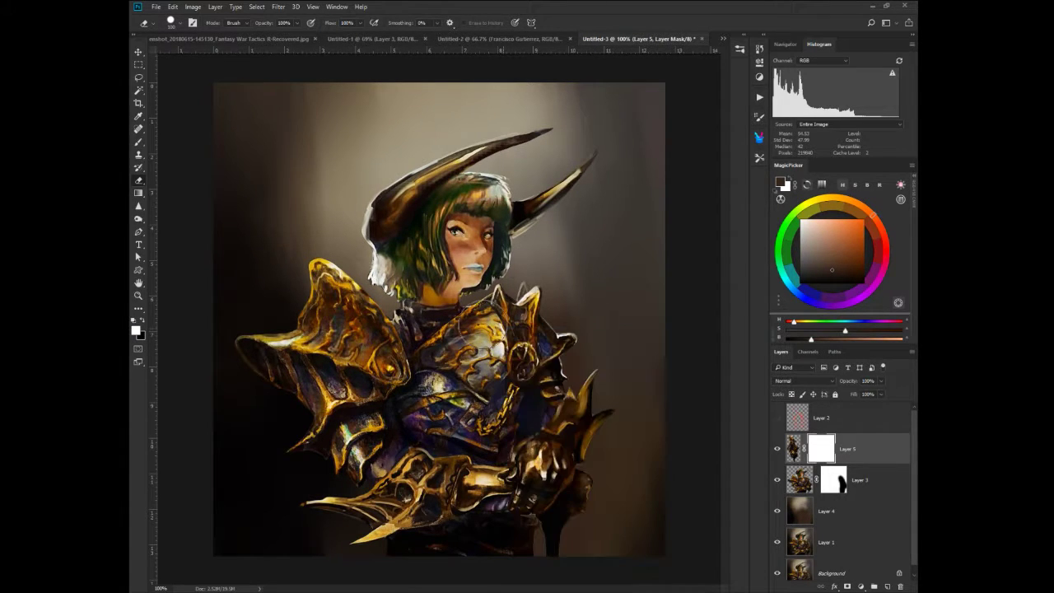
Shrink the eraser and mask out the inner edge of the shifted arm on Layer 5 where it overlaps the breastplate.
key([)
key([)
key([)
key([)
key([)
mouse_move(485, 306)
mouse_down()
mouse_move(519, 354)
mouse_move(498, 395)
mouse_move(523, 348)
mouse_move(517, 362)
mouse_move(499, 300)
mouse_move(527, 343)
mouse_move(527, 327)
mouse_up()
Swap the foreground and background colours, restore part of Layer 5's masked edge at the chest, and compare with the layer hidden and shown.
right_click(530, 361)
click(539, 323)
right_click(527, 330)
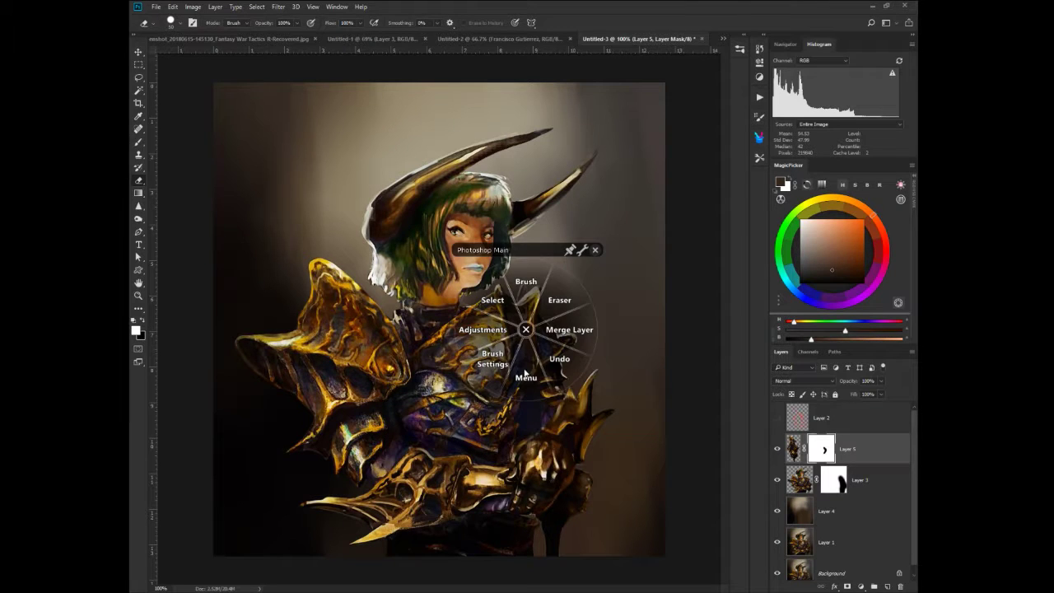
click(516, 368)
click(512, 372)
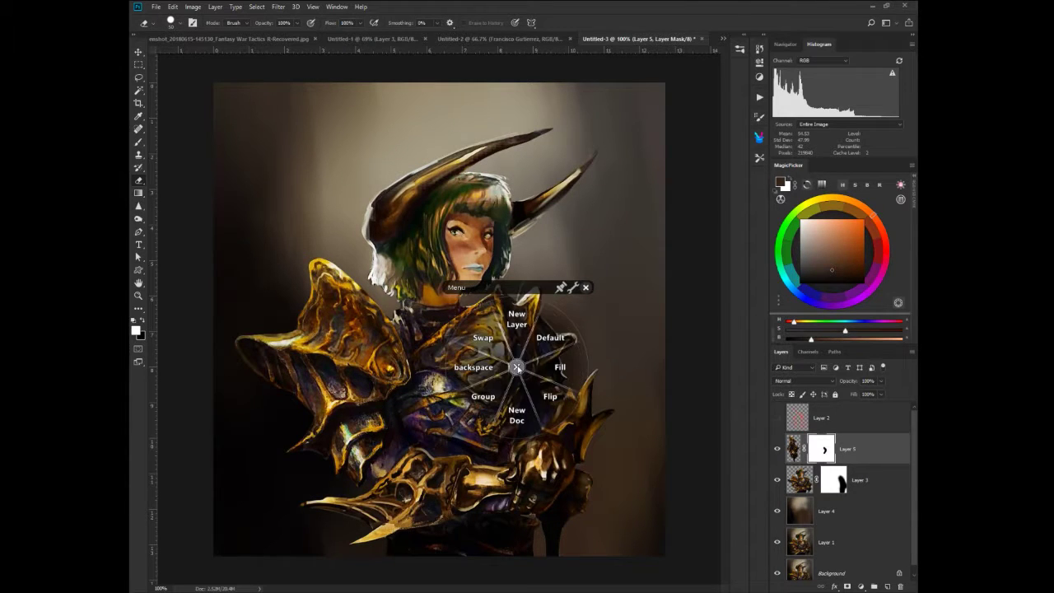
click(471, 347)
click(471, 347)
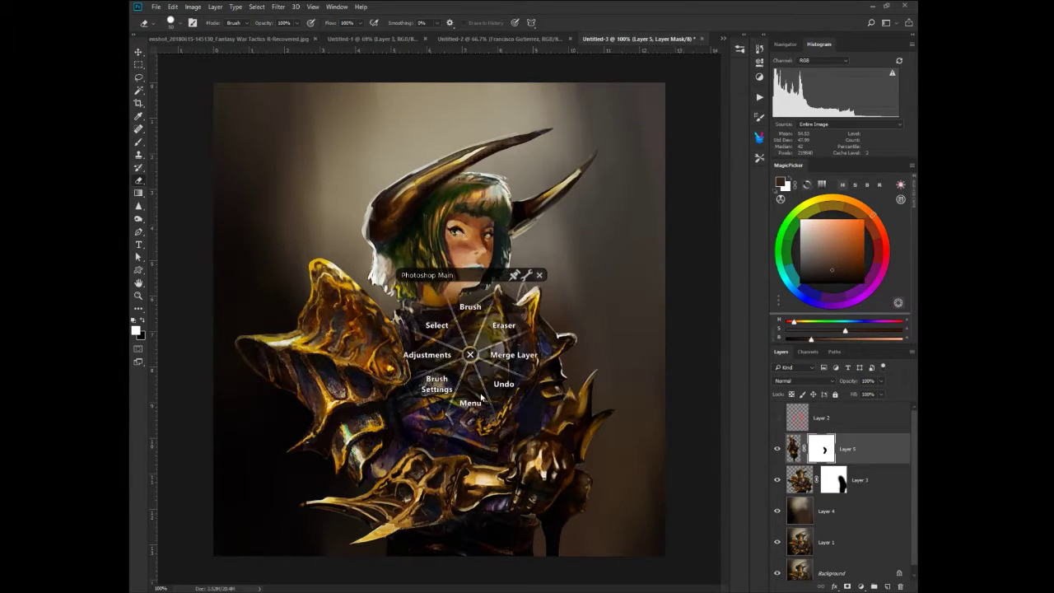
click(438, 362)
click(410, 337)
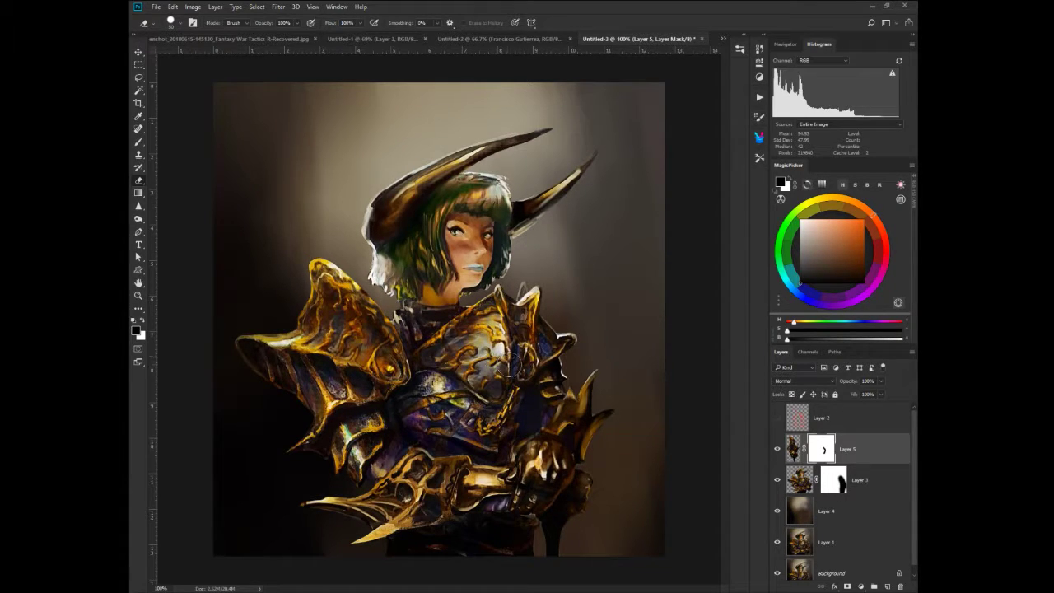
click(777, 450)
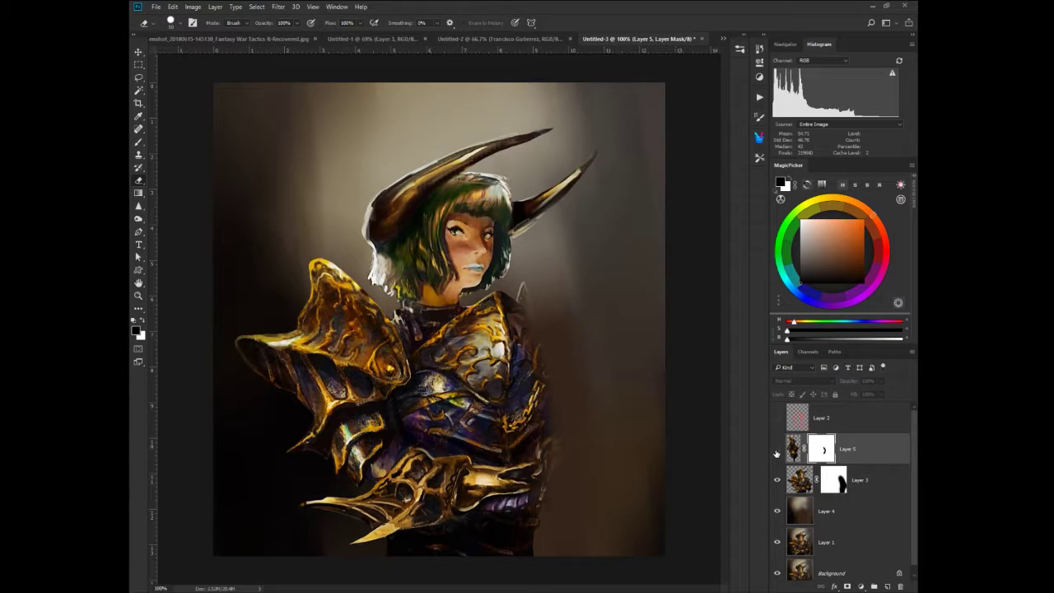
click(777, 450)
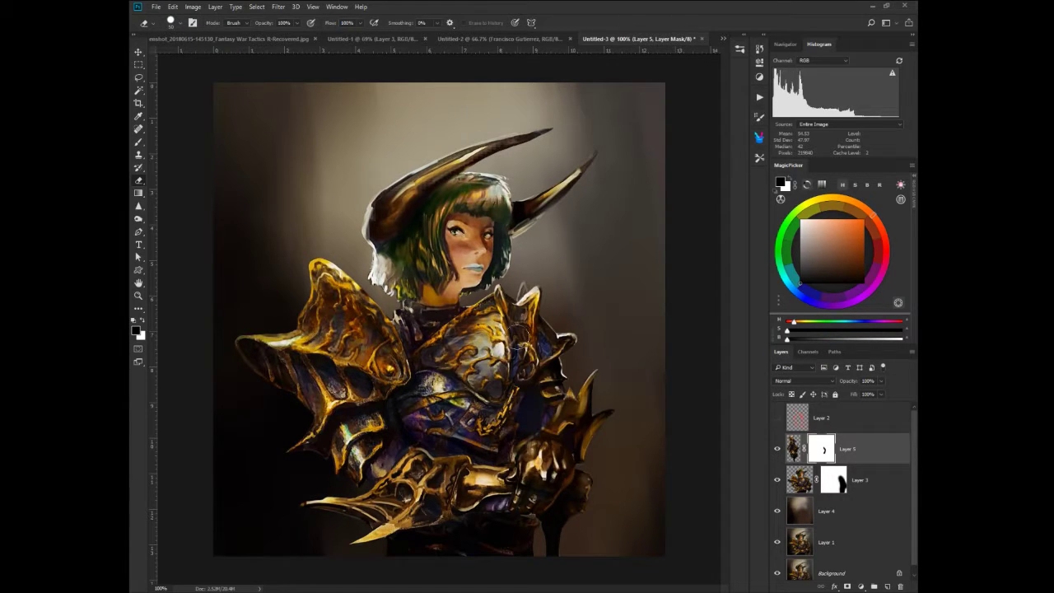
right_click(517, 355)
click(520, 320)
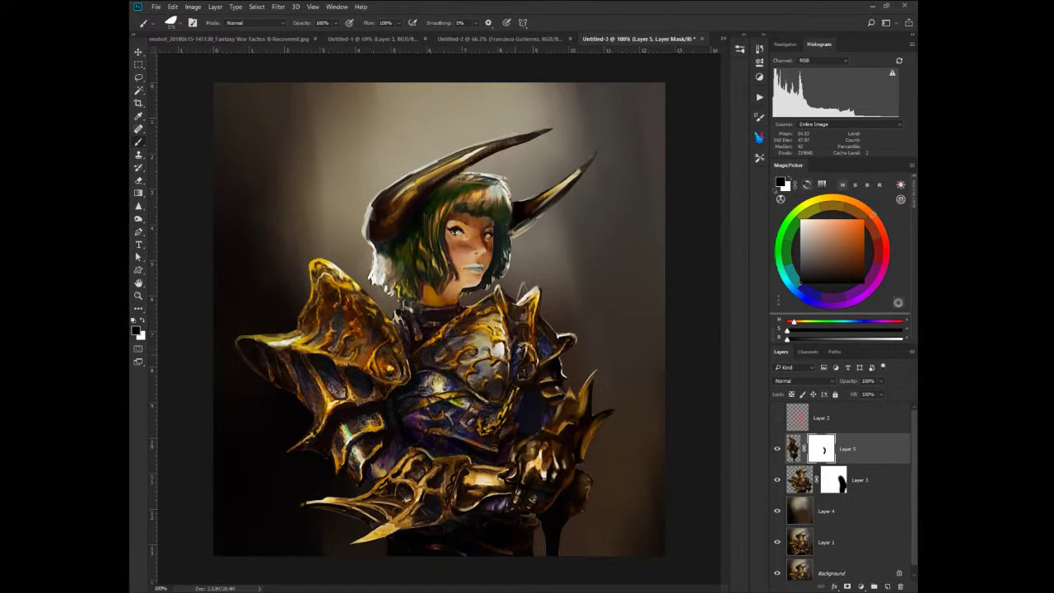
key(e)
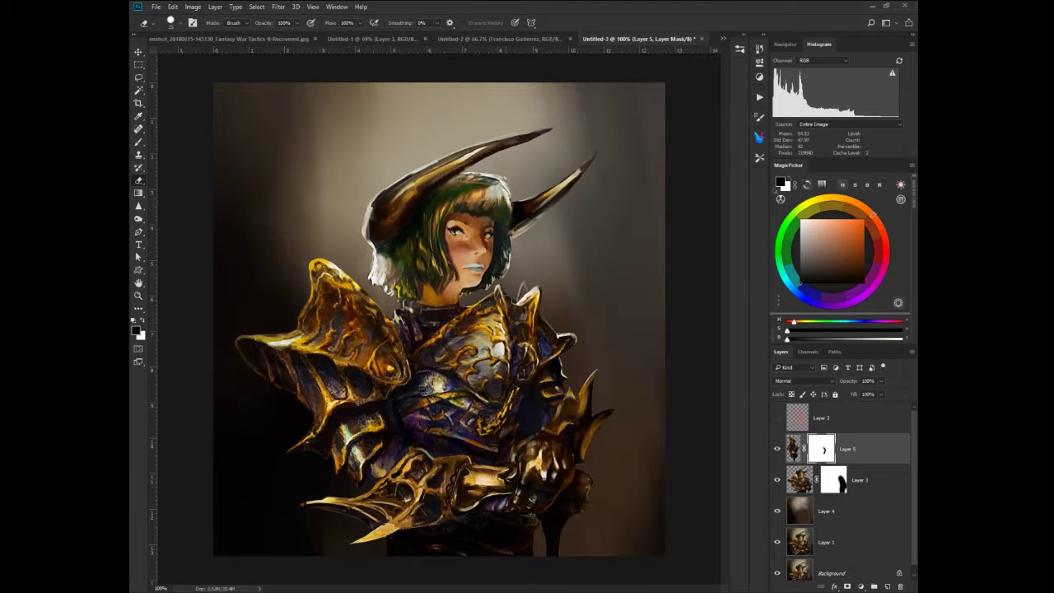
Target Layer 5's image instead of its mask and add a new Normal layer above it at 100% opacity.
click(793, 449)
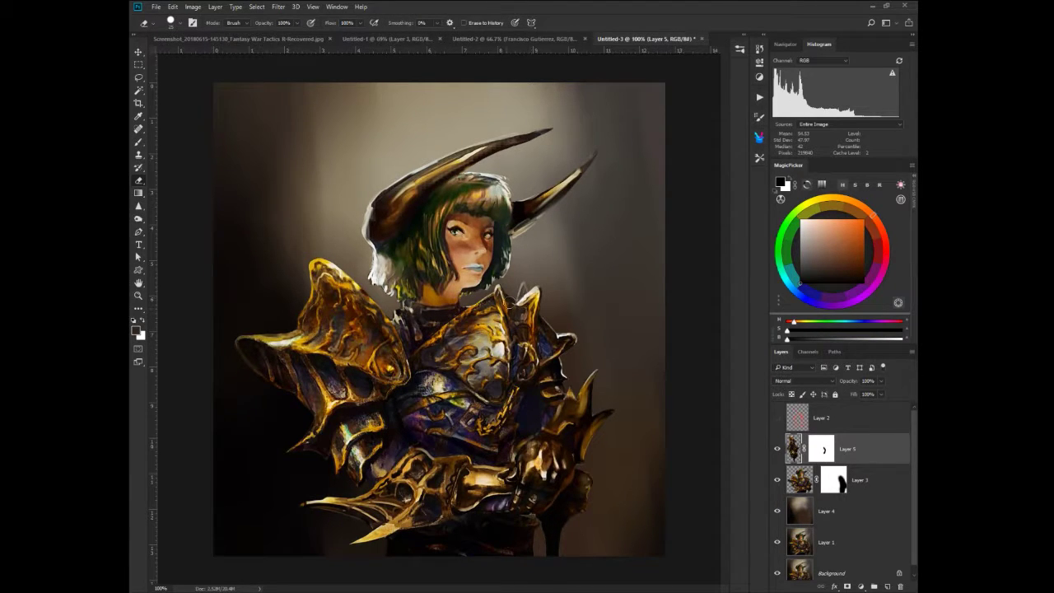
right_click(526, 332)
click(526, 371)
click(516, 291)
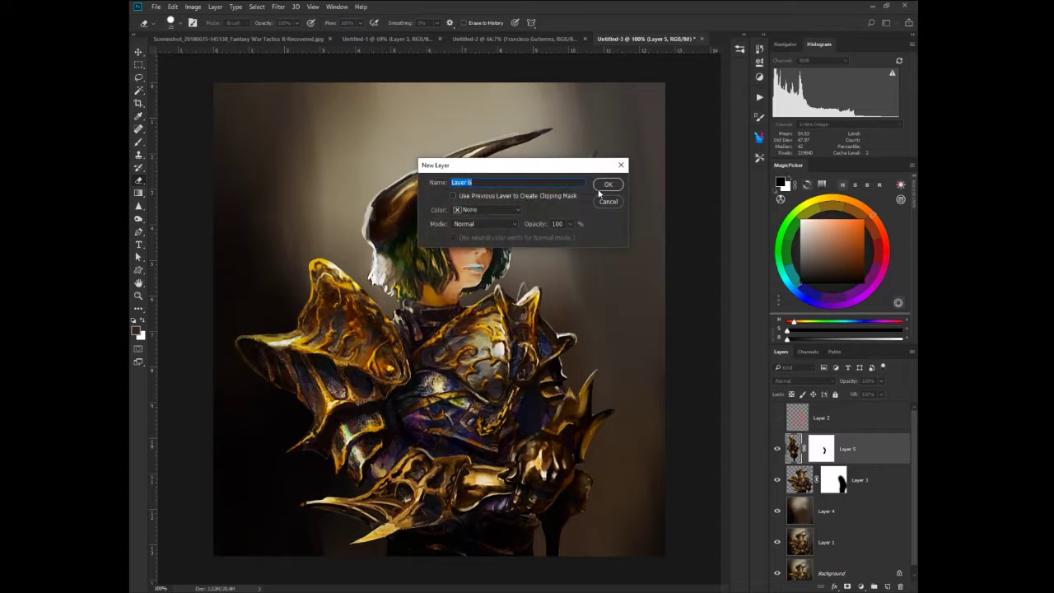
click(606, 187)
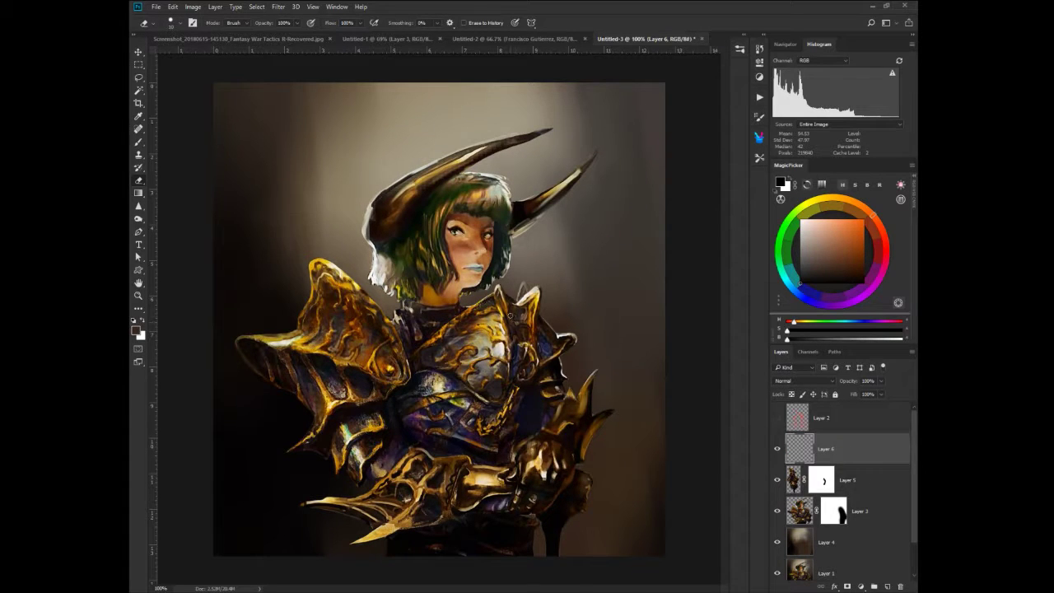
Sample the dark blue of the armour and brush over the gap between the breastplate and the shifted arm.
click(515, 366)
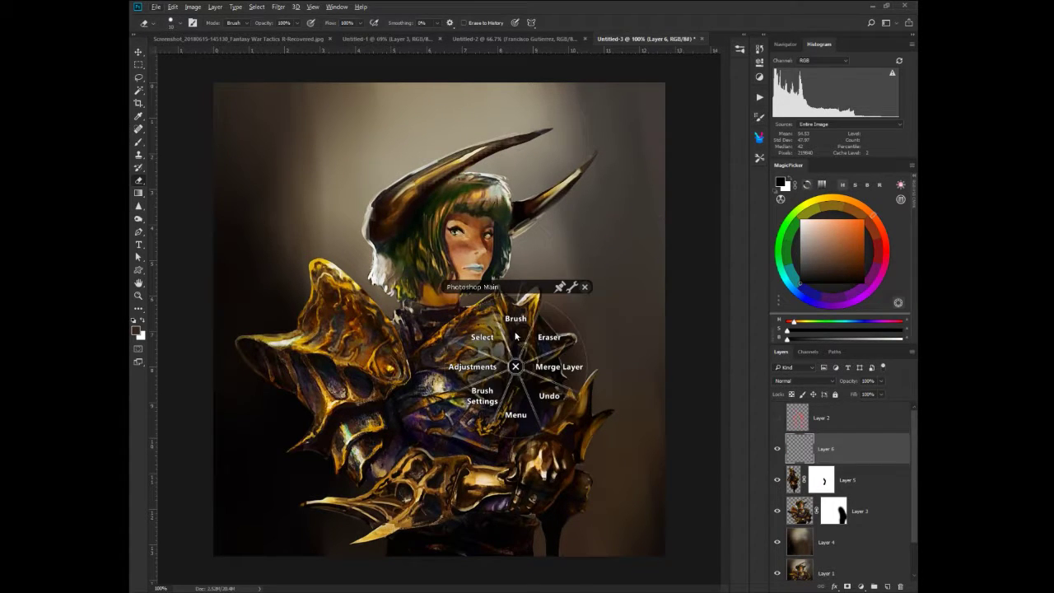
click(515, 333)
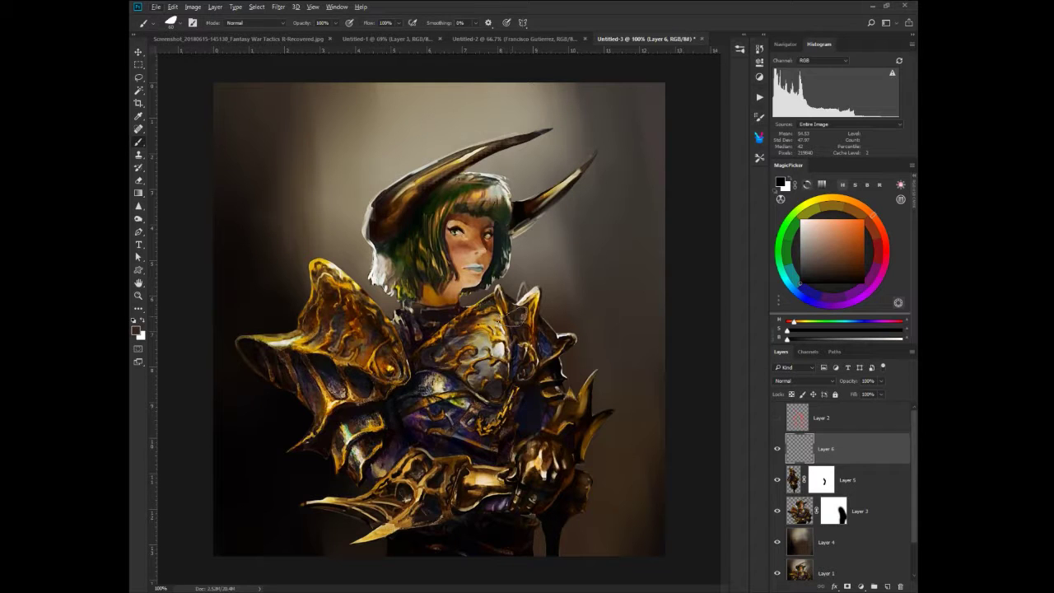
alt+click(521, 358)
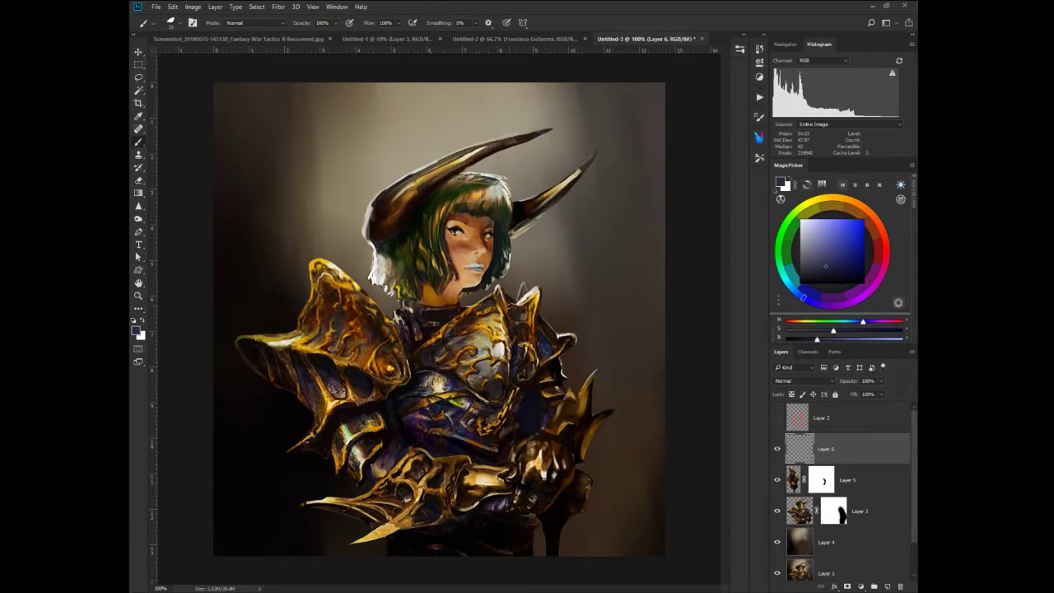
mouse_move(528, 331)
mouse_down()
mouse_move(509, 400)
mouse_move(517, 384)
mouse_up()
key(])
key(])
key(])
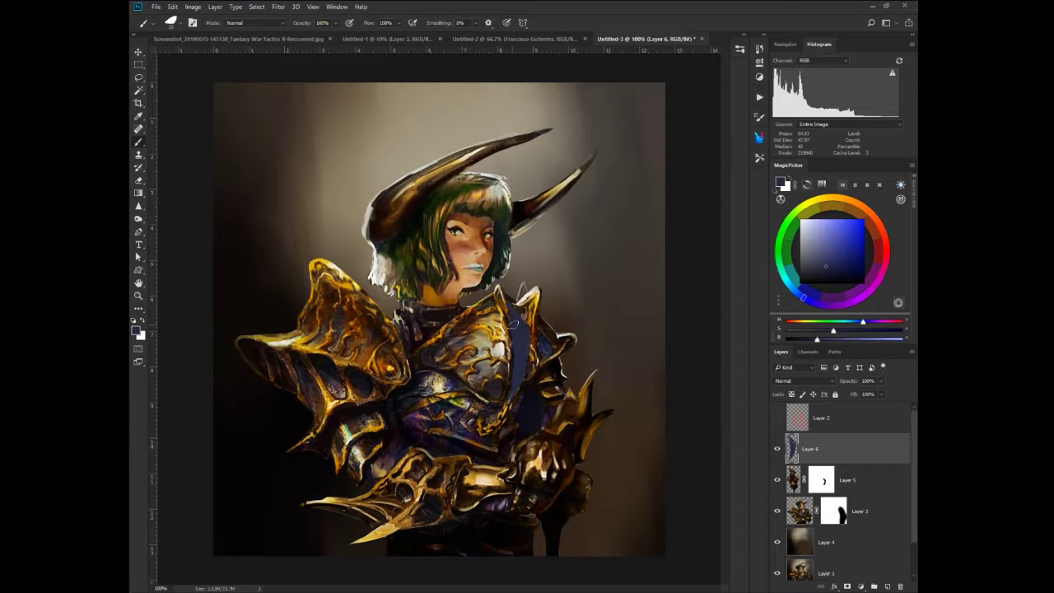
Lasso the large pauldron and upper arm opposite the sword arm on Layer 3, following the inner edge down to the forearm.
click(139, 79)
click(797, 510)
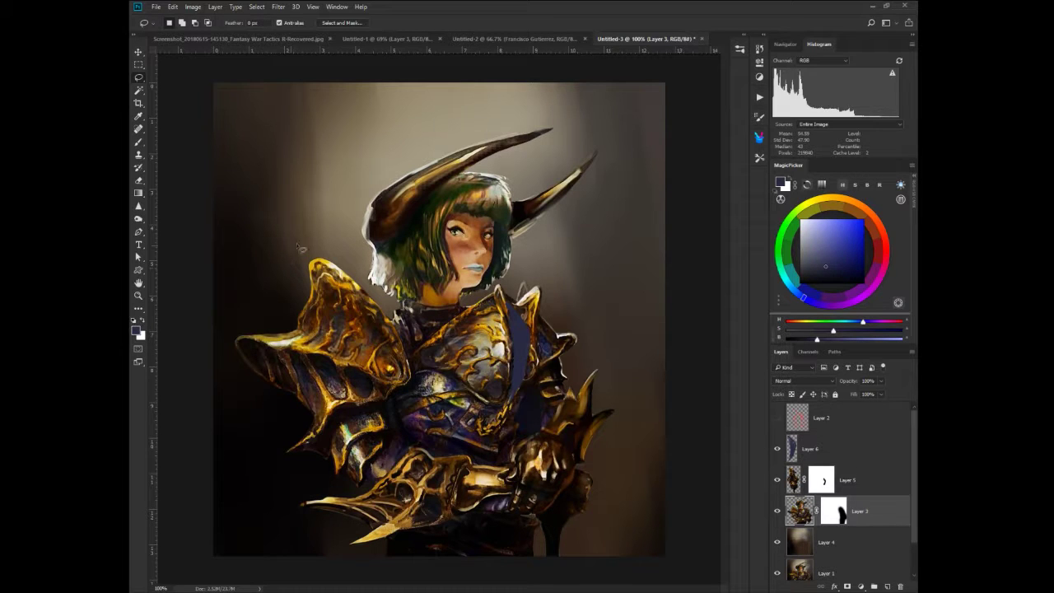
mouse_move(333, 258)
mouse_down()
mouse_move(416, 350)
mouse_move(417, 388)
mouse_move(406, 393)
mouse_up()
drag(368, 305, 363, 310)
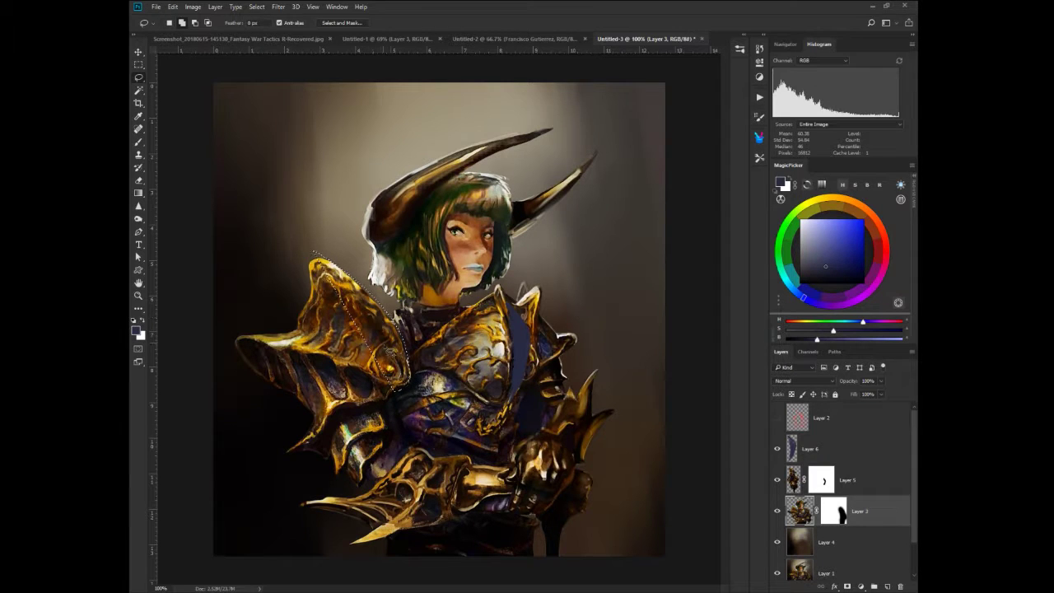
mouse_move(391, 401)
mouse_down()
mouse_move(411, 448)
mouse_move(392, 479)
mouse_move(301, 482)
mouse_move(270, 459)
mouse_move(233, 389)
mouse_move(229, 297)
mouse_move(292, 238)
mouse_move(319, 247)
mouse_up()
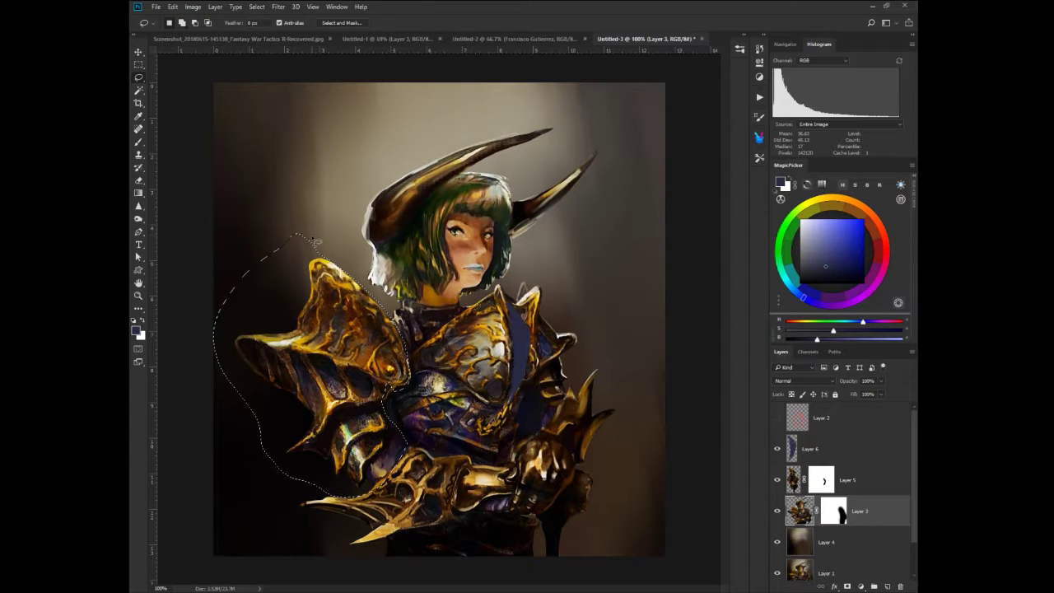
Copy the lassoed pauldron and arm onto their own layer and shift the copy inward toward the chest.
right_click(327, 306)
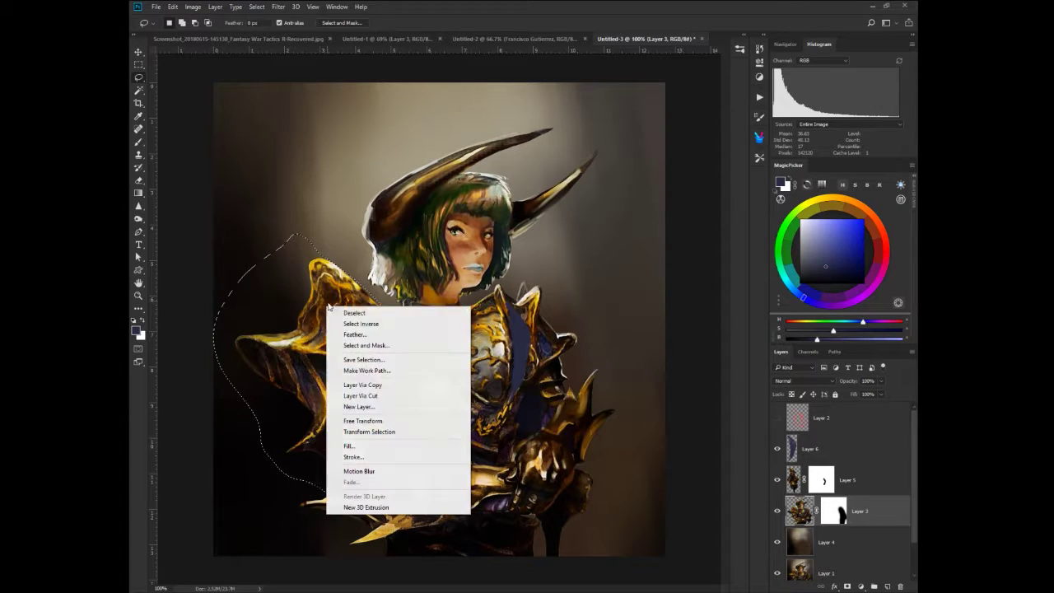
click(363, 386)
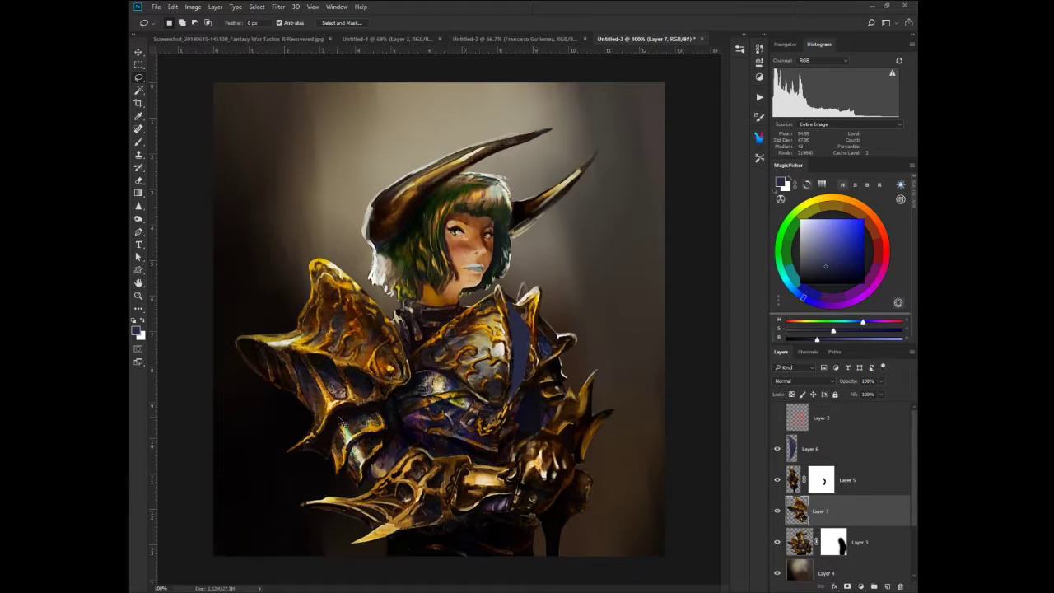
drag(338, 420, 357, 420)
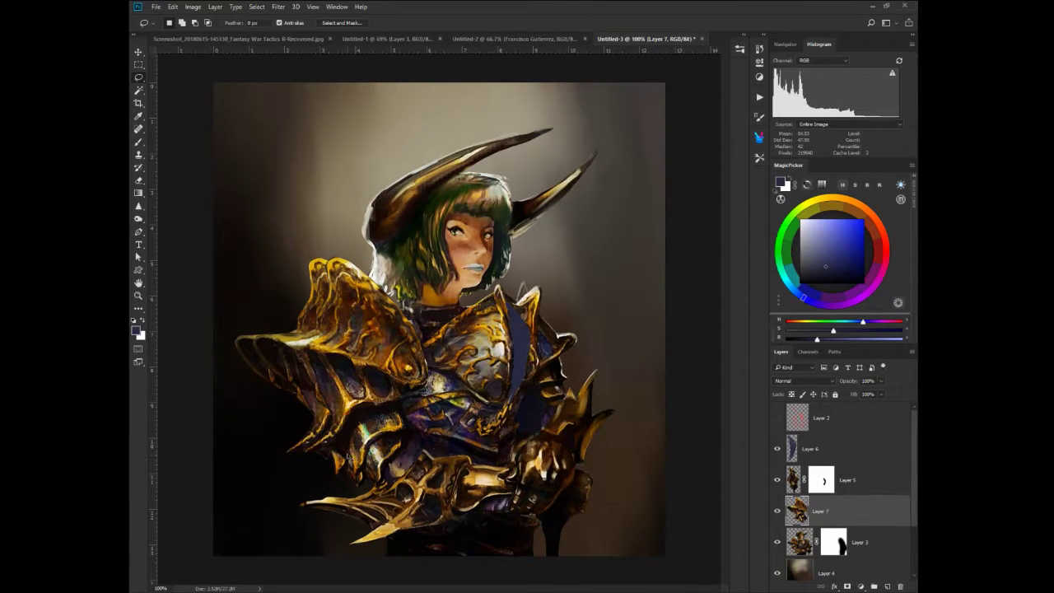
Brush black on Layer 3's mask to hide the original pauldron, arm and forearm spike sticking out behind the shifted copy.
click(831, 541)
right_click(346, 434)
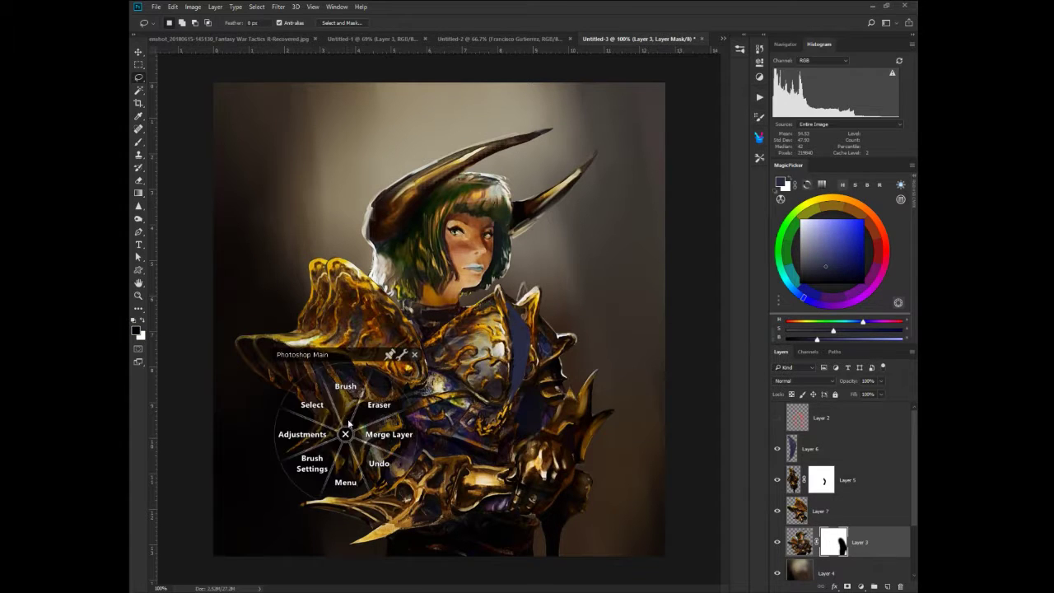
click(348, 388)
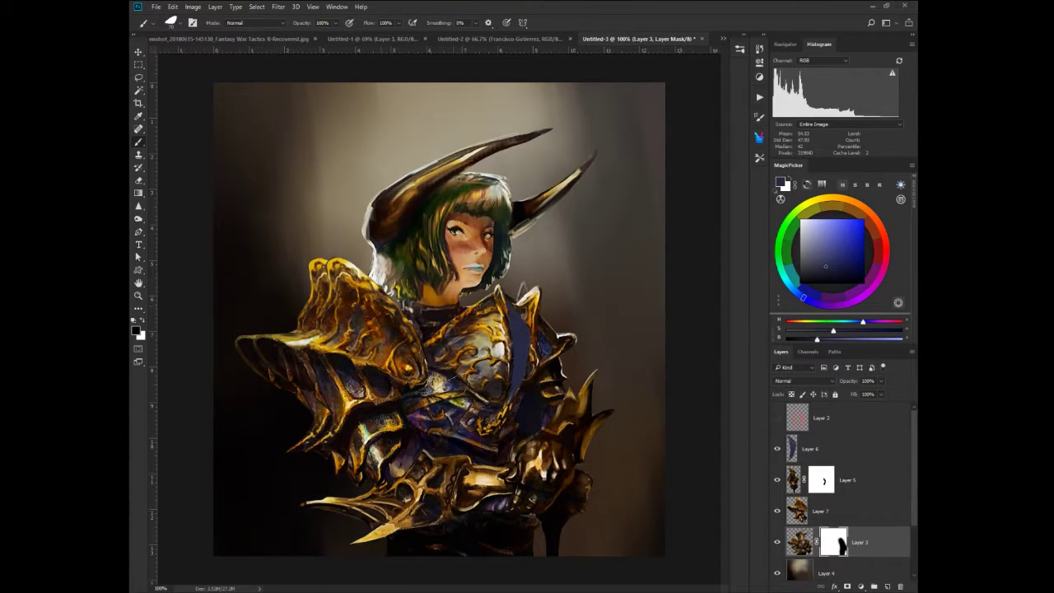
mouse_move(333, 247)
mouse_down()
mouse_move(306, 247)
mouse_move(319, 298)
mouse_move(273, 309)
mouse_move(234, 352)
mouse_move(338, 469)
mouse_move(340, 487)
mouse_move(294, 470)
mouse_up()
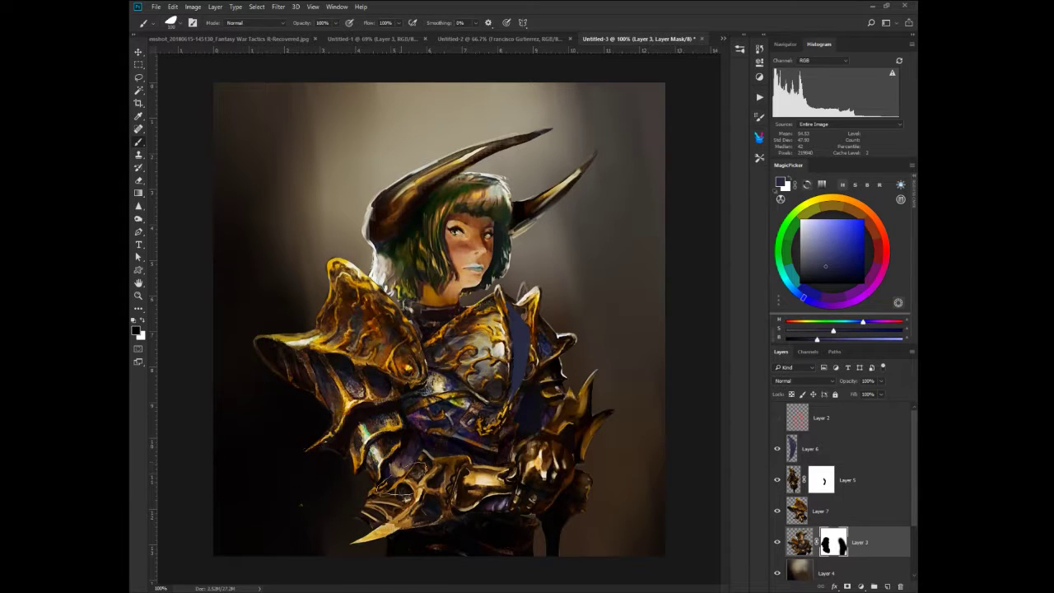
Add a mask to Layer 7 and hide the lower part of the shifted copy where it overlaps the gauntlet.
click(797, 510)
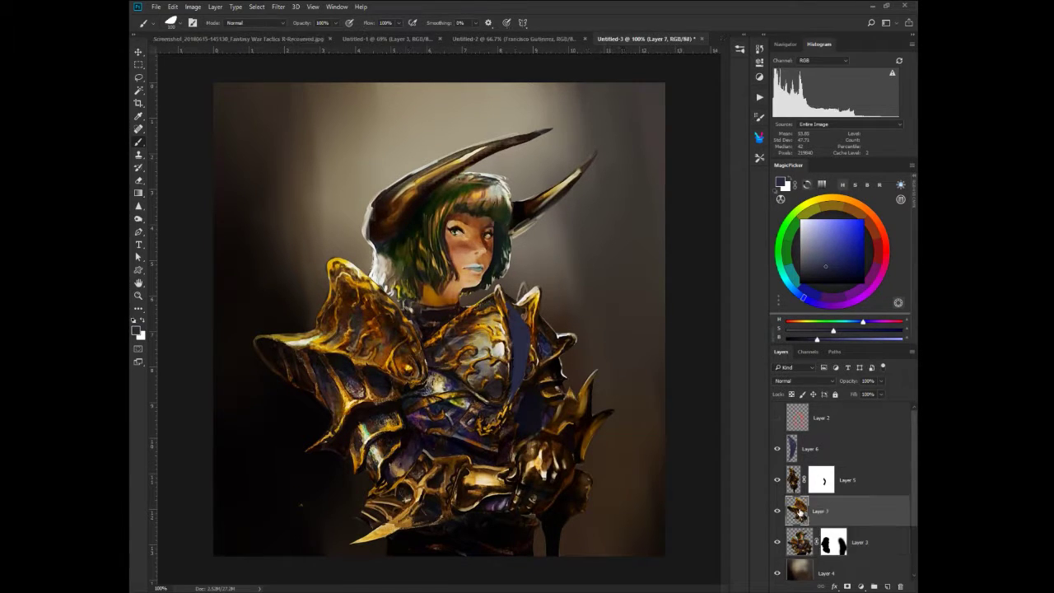
click(848, 587)
mouse_move(421, 430)
mouse_down()
mouse_move(423, 460)
mouse_move(414, 456)
mouse_move(375, 508)
mouse_up()
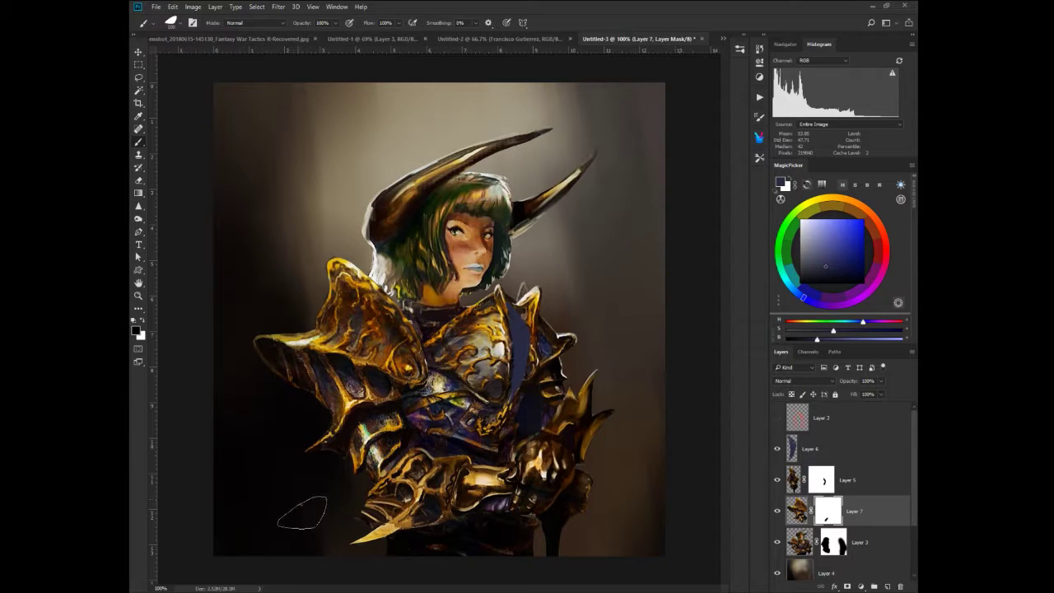
click(832, 542)
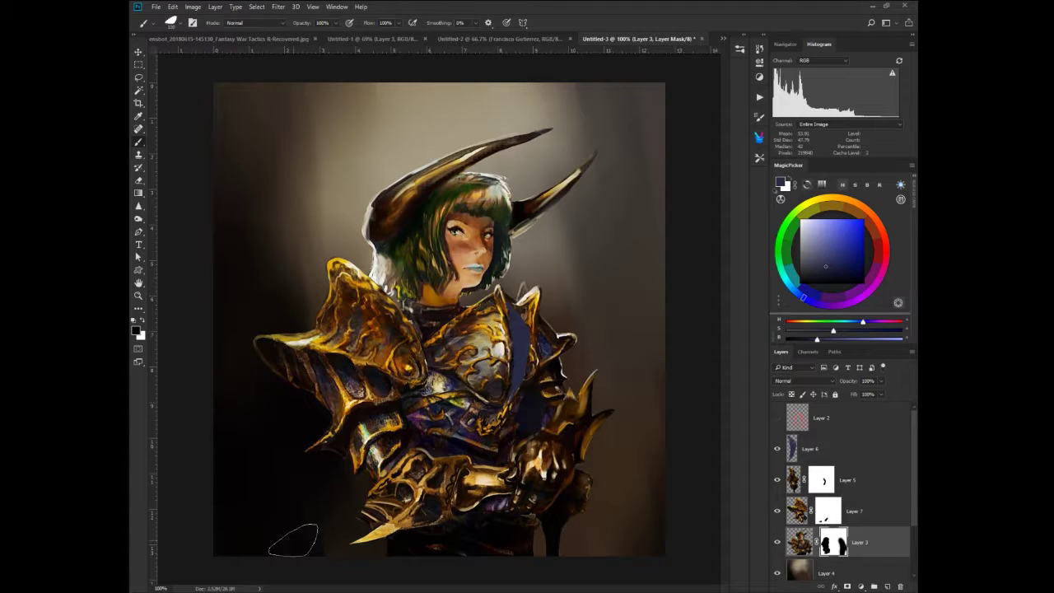
Add a new layer directly above Layer 5 for lighting notes.
click(795, 480)
right_click(423, 451)
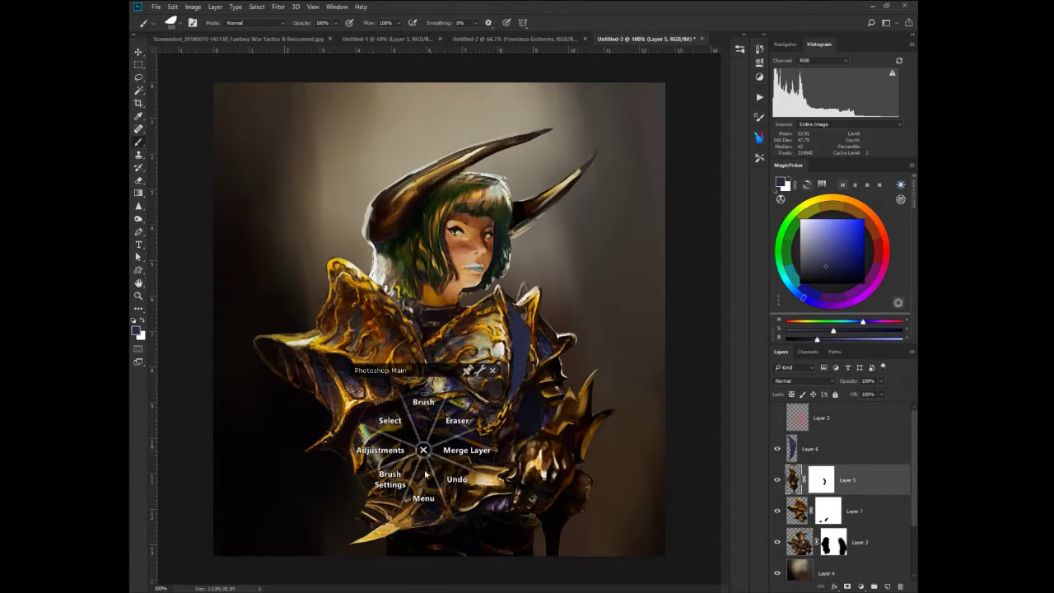
key(ctrl+shift+n)
click(607, 181)
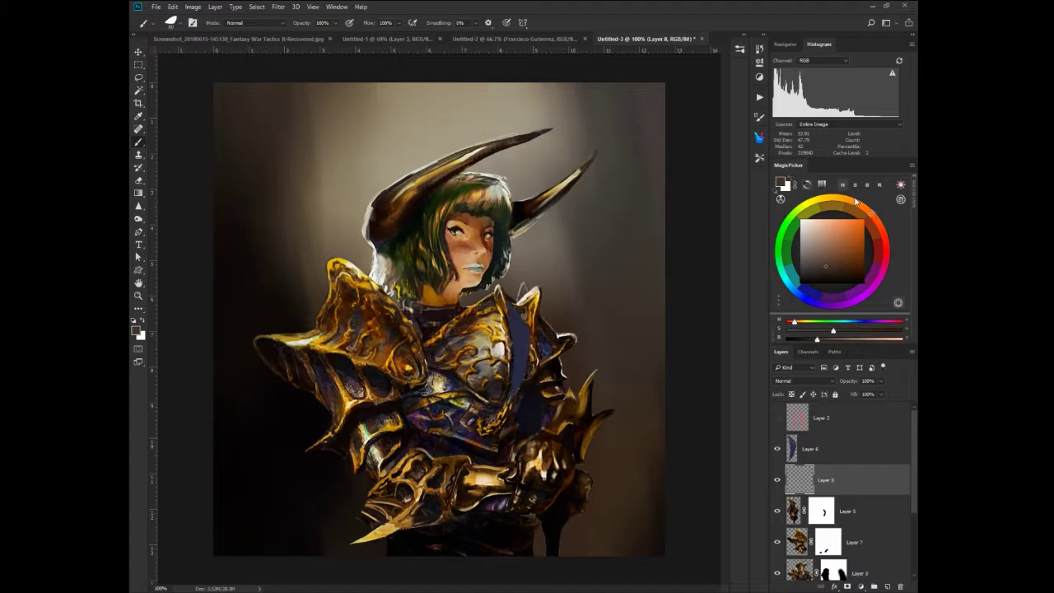
Pick a light blue and draw an arrow pointing down toward the horned head, with a letter R above it.
click(789, 286)
click(840, 228)
click(838, 233)
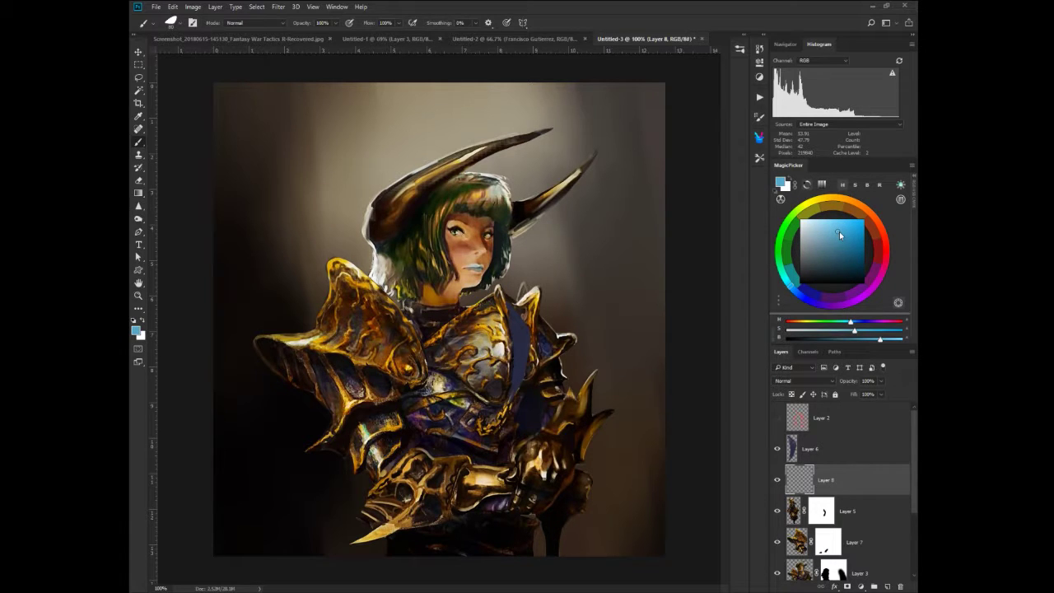
mouse_move(274, 168)
mouse_down()
mouse_move(320, 194)
mouse_move(302, 195)
mouse_up()
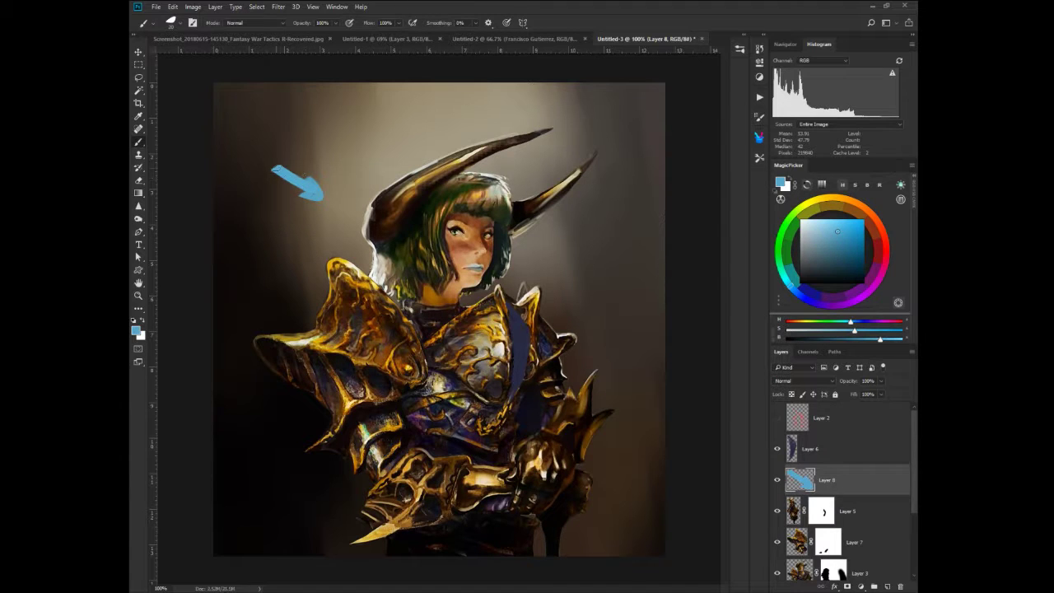
mouse_move(249, 140)
mouse_down()
mouse_move(262, 130)
mouse_move(268, 144)
mouse_up()
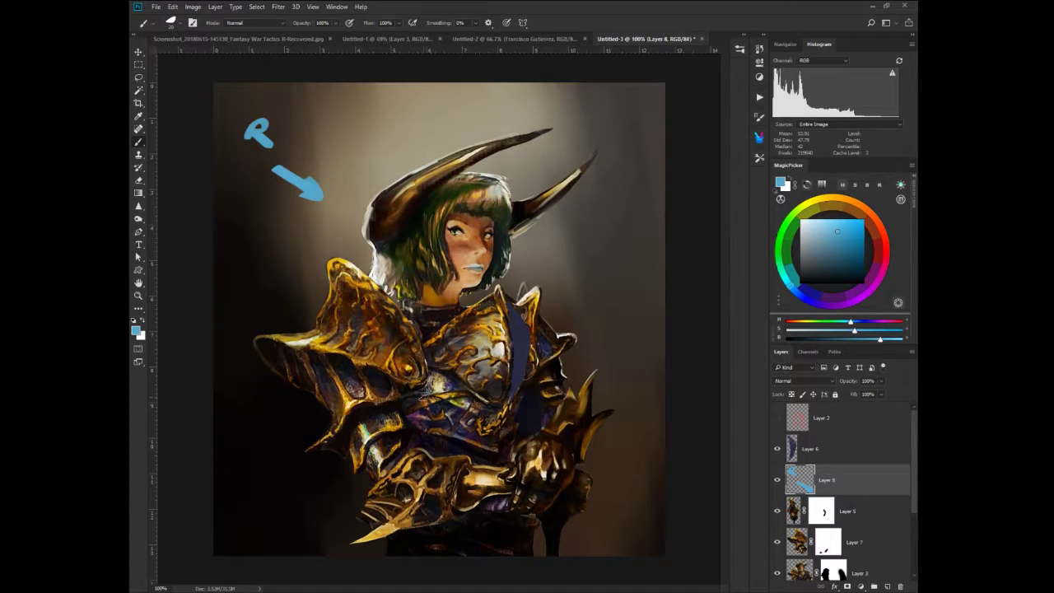
Draw a skin-toned arrow pointing up on the breastplate and a dark blue arrow pointing inward beside the sword arm, undoing the first trial arrow.
alt+click(468, 278)
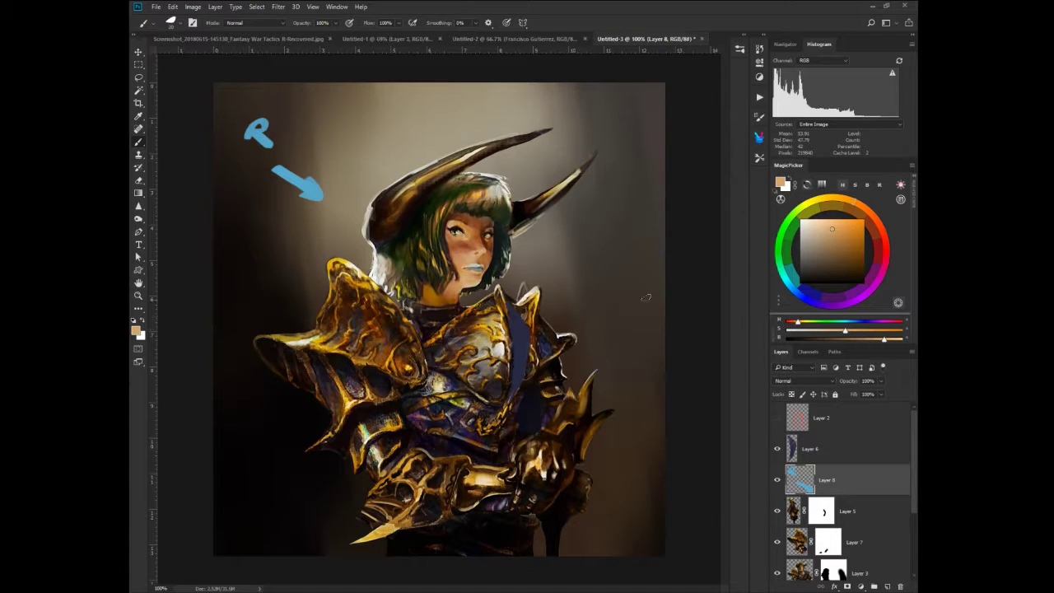
mouse_move(650, 291)
mouse_down()
mouse_move(602, 294)
mouse_move(618, 307)
mouse_up()
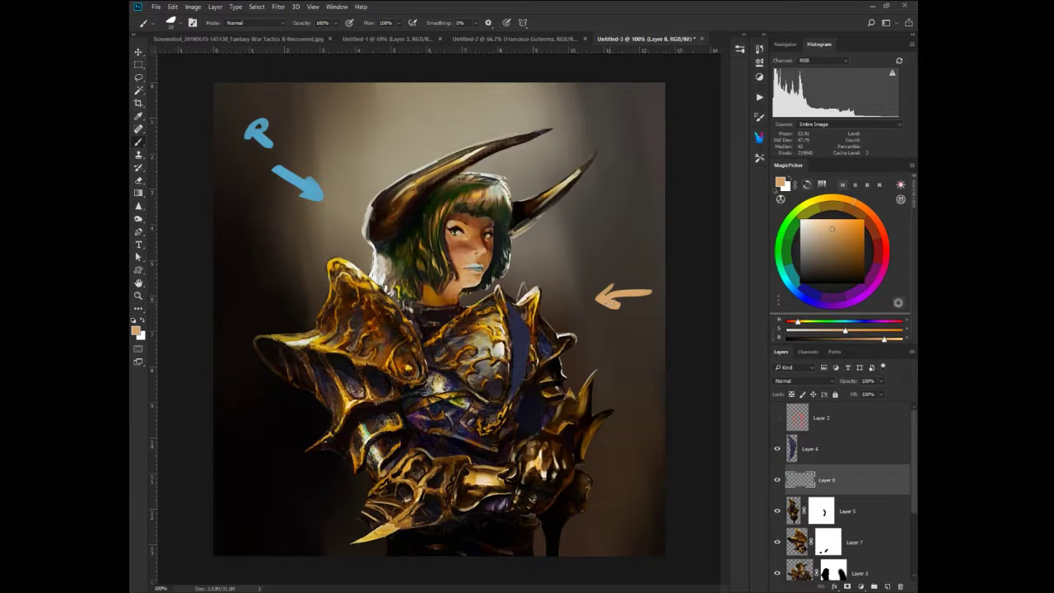
key(ctrl+alt+z)
key(ctrl+alt+z)
mouse_move(474, 408)
mouse_down()
mouse_move(476, 349)
mouse_move(485, 368)
mouse_up()
alt+click(527, 345)
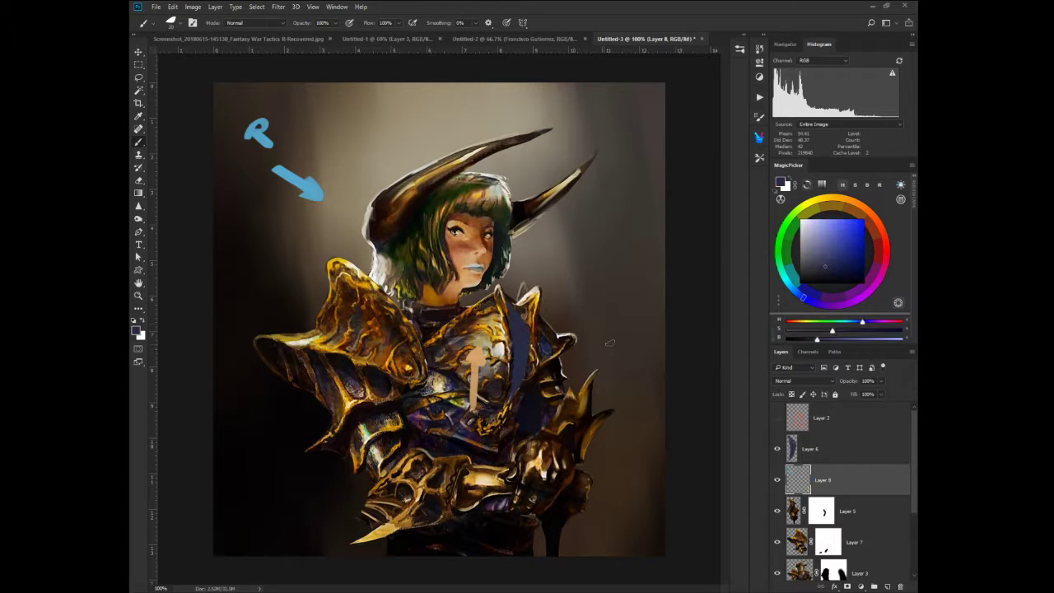
drag(650, 316, 616, 319)
Add another layer above Layer 5 and paint a sampled skin tone at the brow below the fringe with a smaller brush.
click(796, 515)
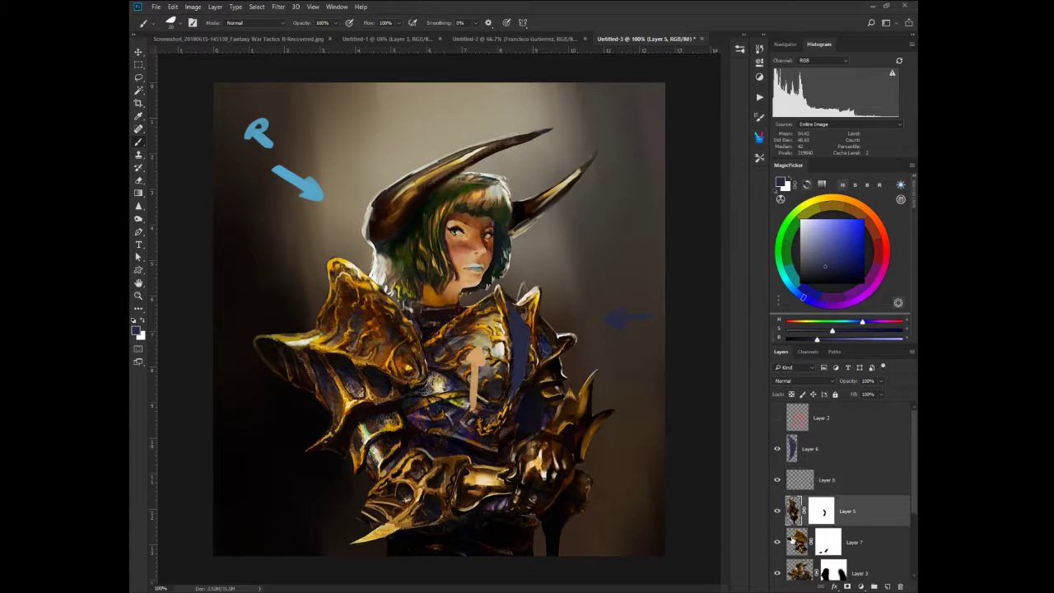
click(886, 585)
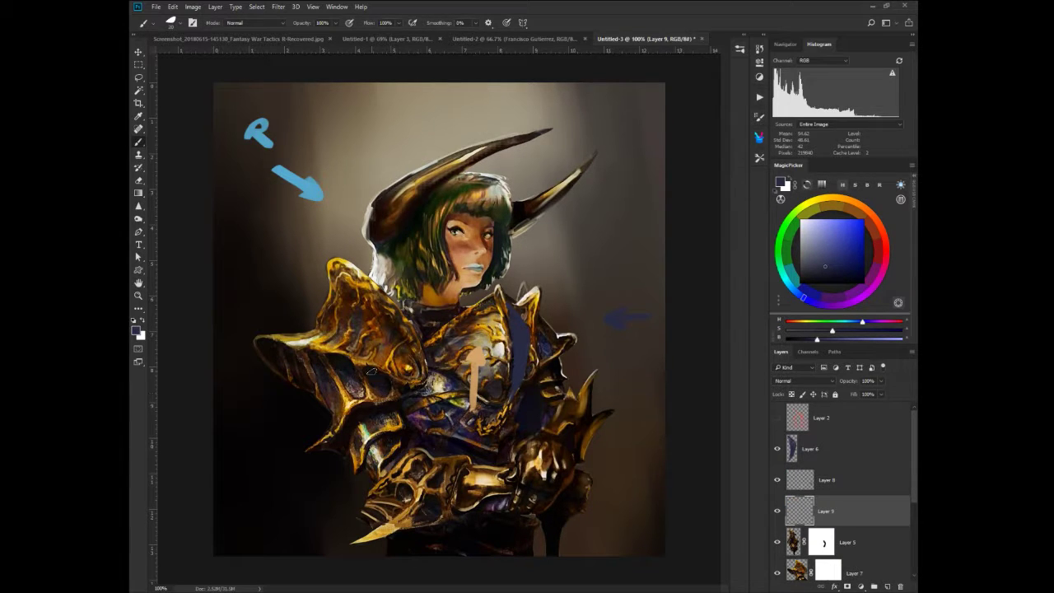
right_click(425, 356)
click(425, 313)
alt+click(471, 275)
key(bracketleft)
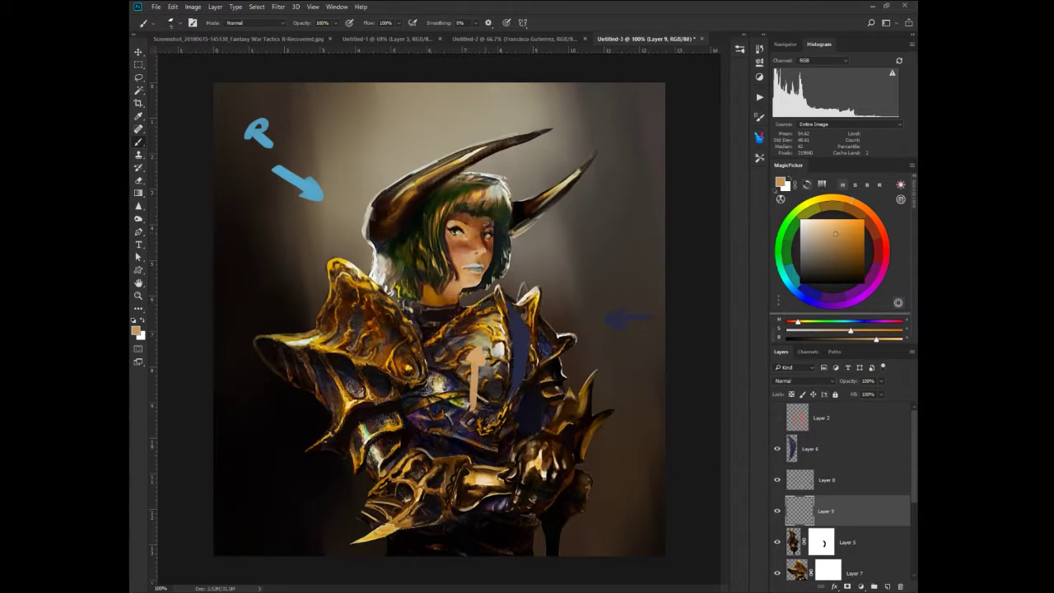
drag(492, 221, 488, 219)
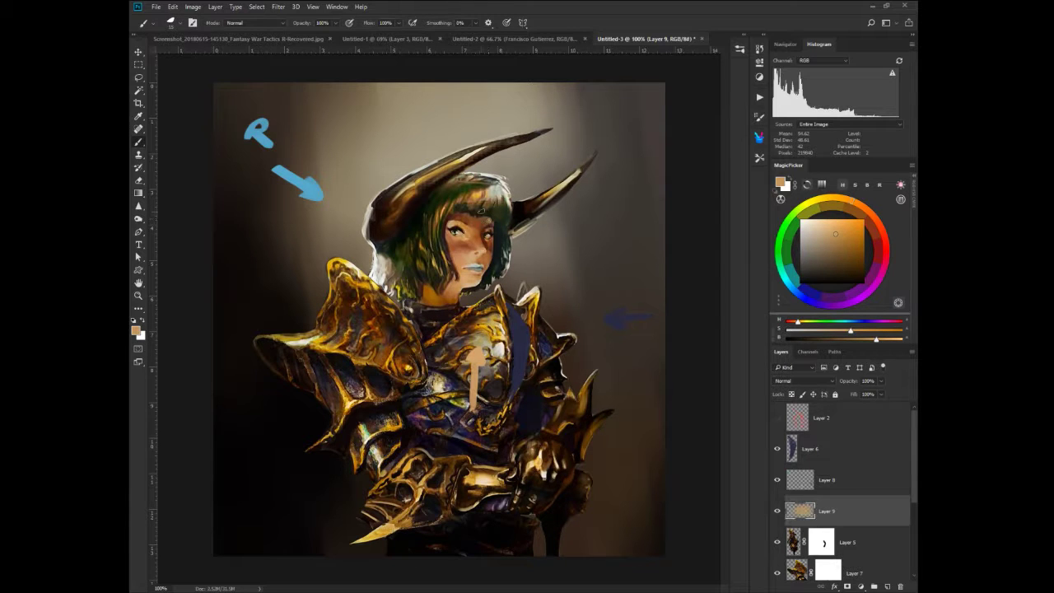
Check the brush's Transfer settings and repaint the lit planes of the face with a light skin tone and a larger brush.
click(756, 118)
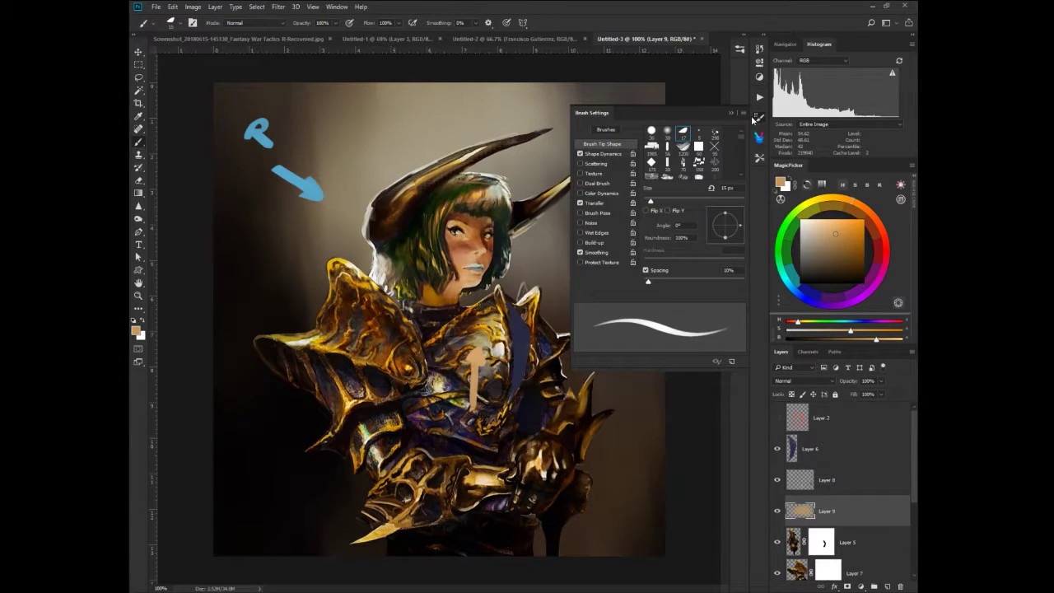
click(594, 202)
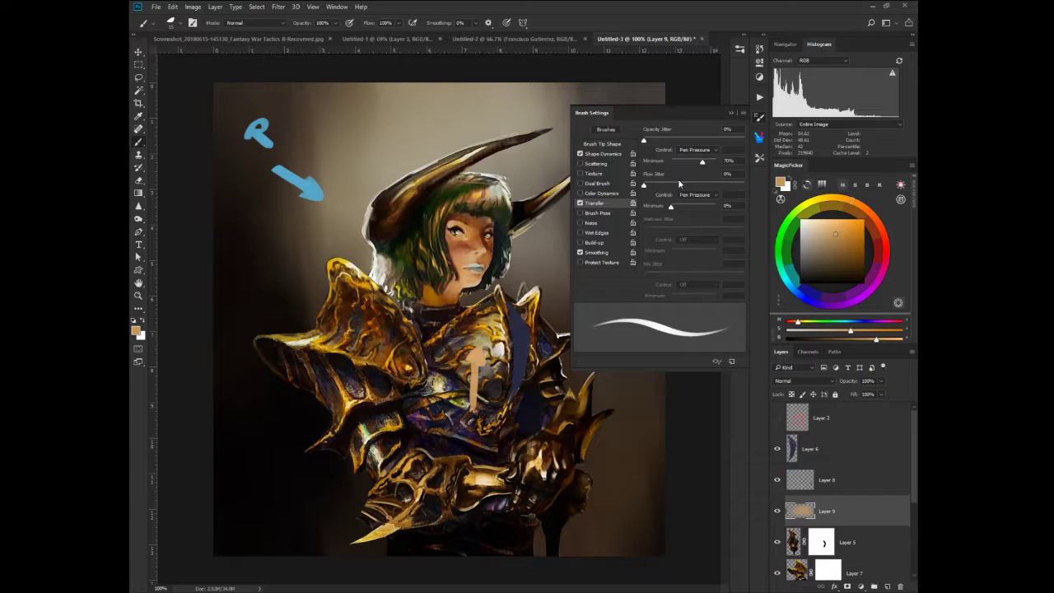
click(583, 114)
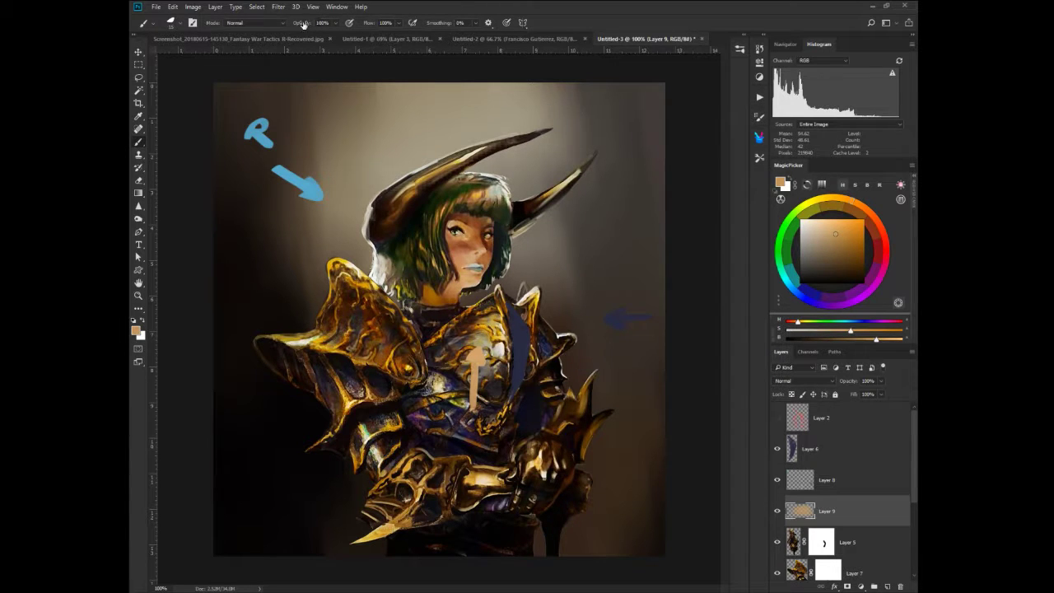
alt+click(467, 259)
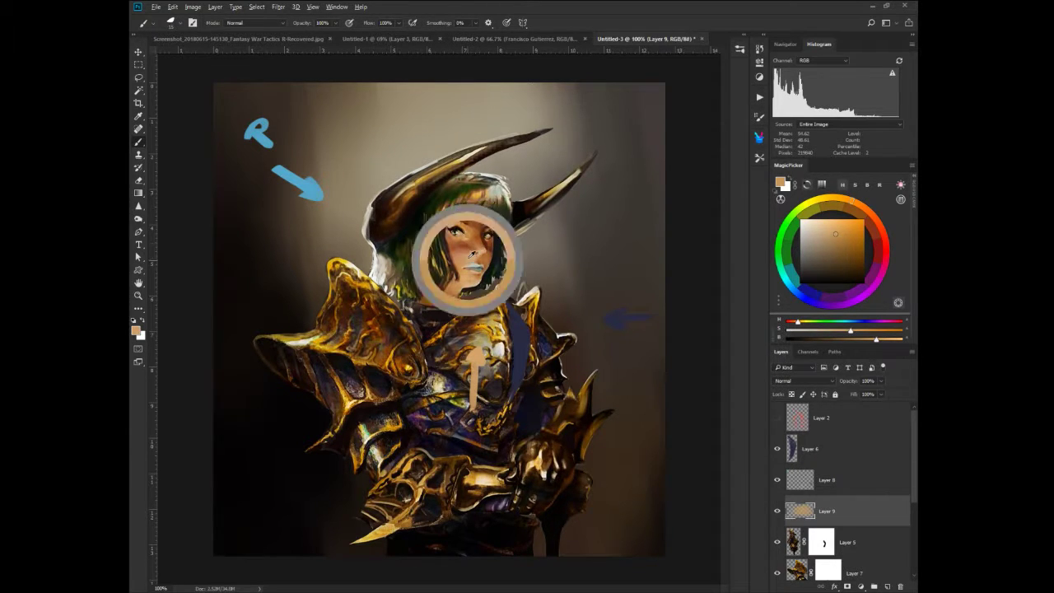
mouse_move(479, 236)
mouse_down()
mouse_move(461, 198)
mouse_move(453, 221)
mouse_move(464, 199)
mouse_move(475, 236)
mouse_up()
key(])
key(])
key(])
Sample reddish browns from the face and paint the shadow under the fringe and down the far cheek, varying the brush size.
alt+click(490, 237)
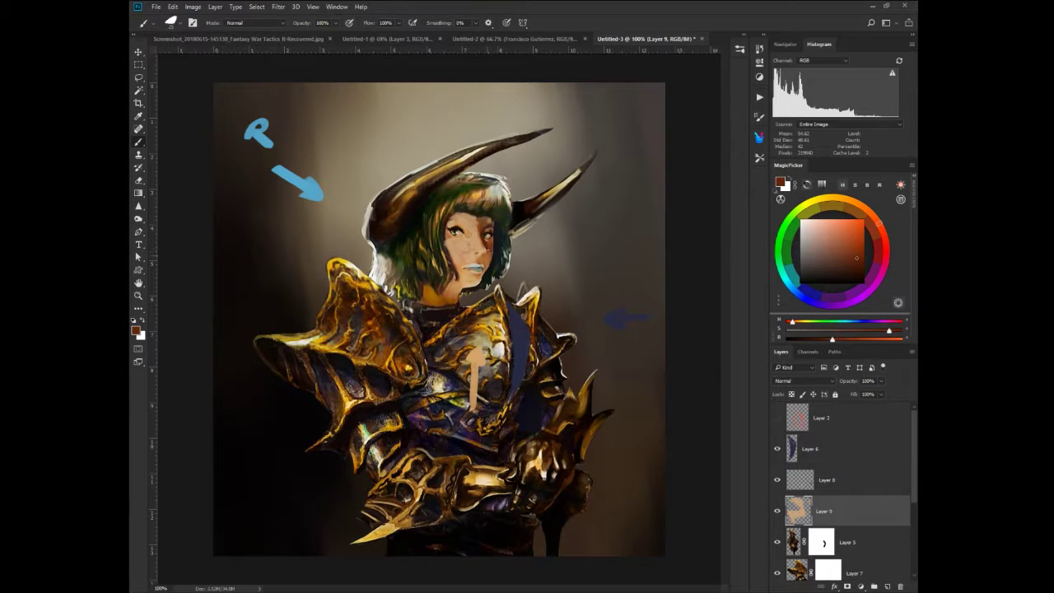
key(bracketleft)
key(bracketleft)
key(bracketleft)
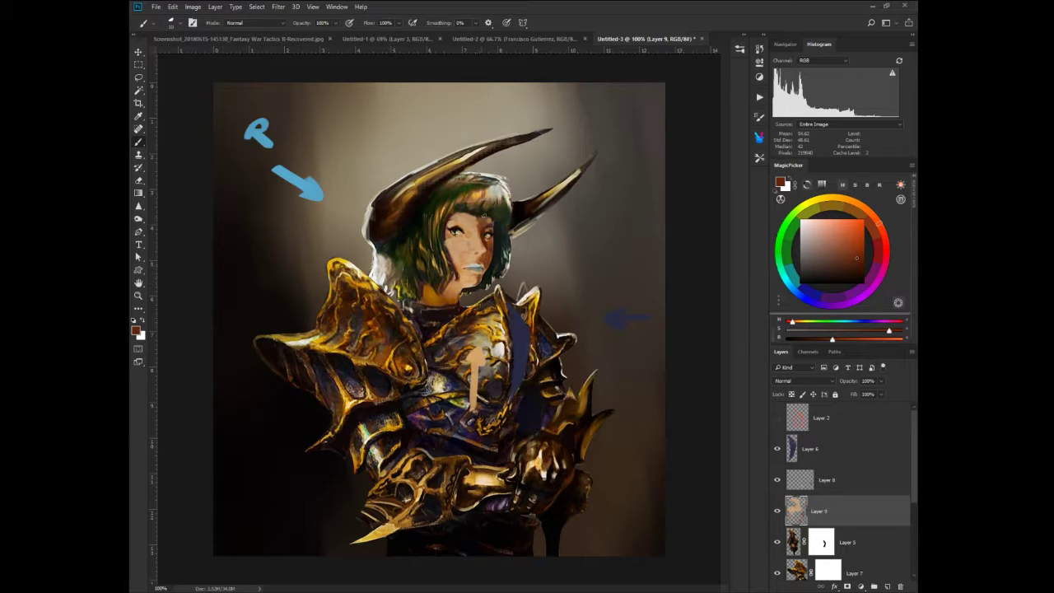
alt+click(487, 218)
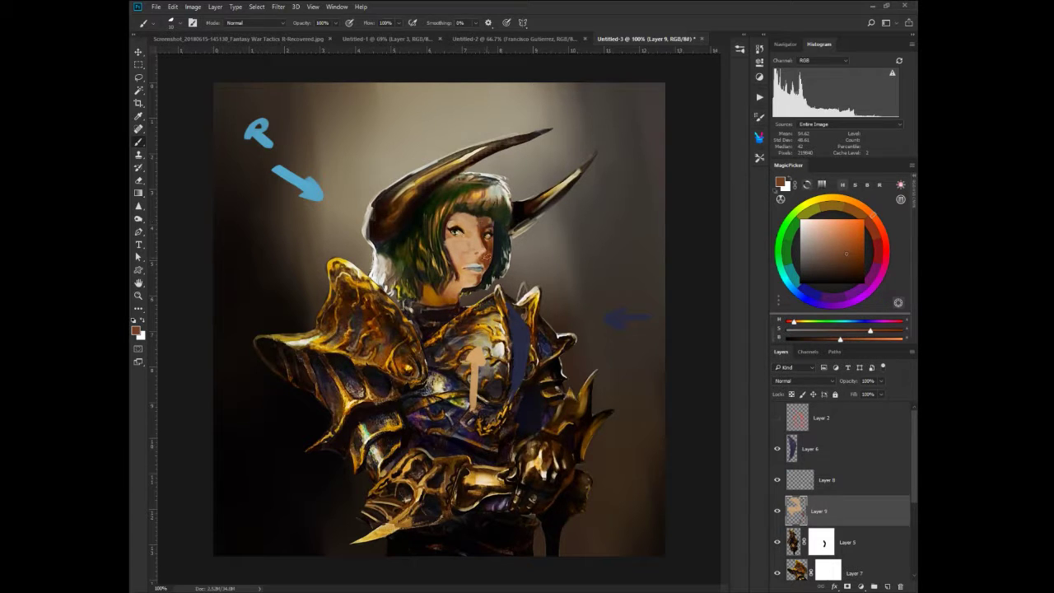
key(bracketright)
key(bracketright)
key(bracketright)
key(bracketright)
drag(492, 249, 481, 281)
Pick a brighter green and paint lit strands from the crown down the near side of the hair.
alt+click(427, 239)
click(780, 235)
click(833, 242)
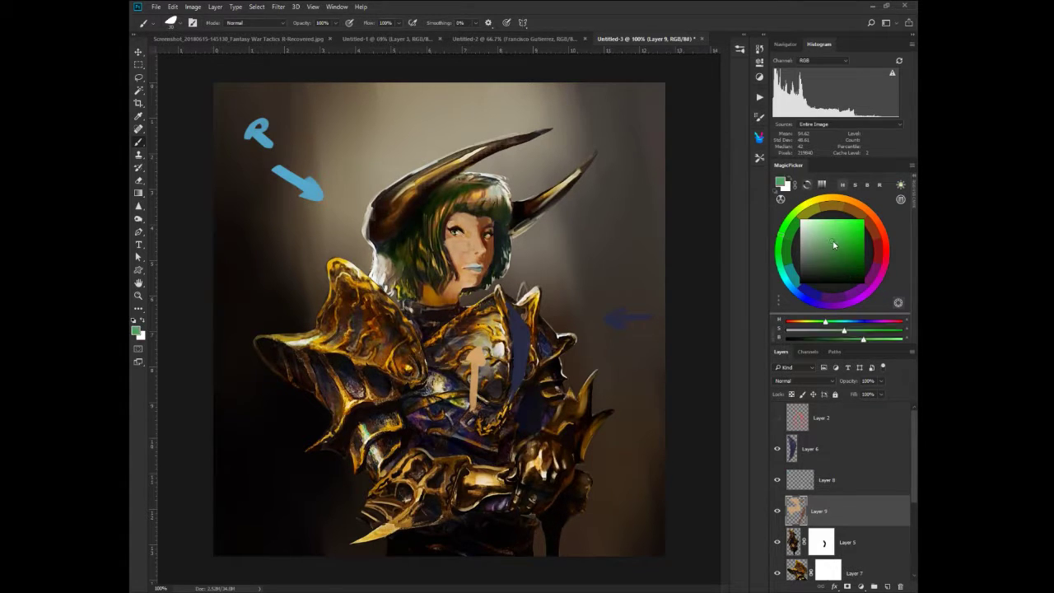
drag(444, 209, 431, 237)
drag(433, 209, 426, 243)
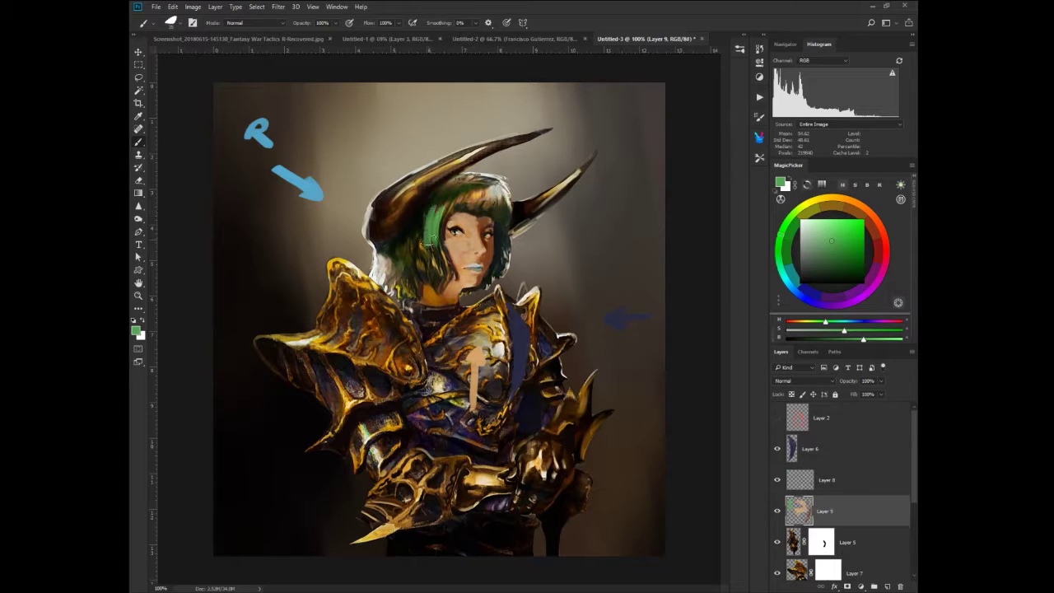
key(bracketleft)
key(bracketleft)
mouse_move(463, 190)
mouse_down()
mouse_move(450, 209)
mouse_move(460, 206)
mouse_move(434, 209)
mouse_move(430, 260)
mouse_move(444, 281)
mouse_up()
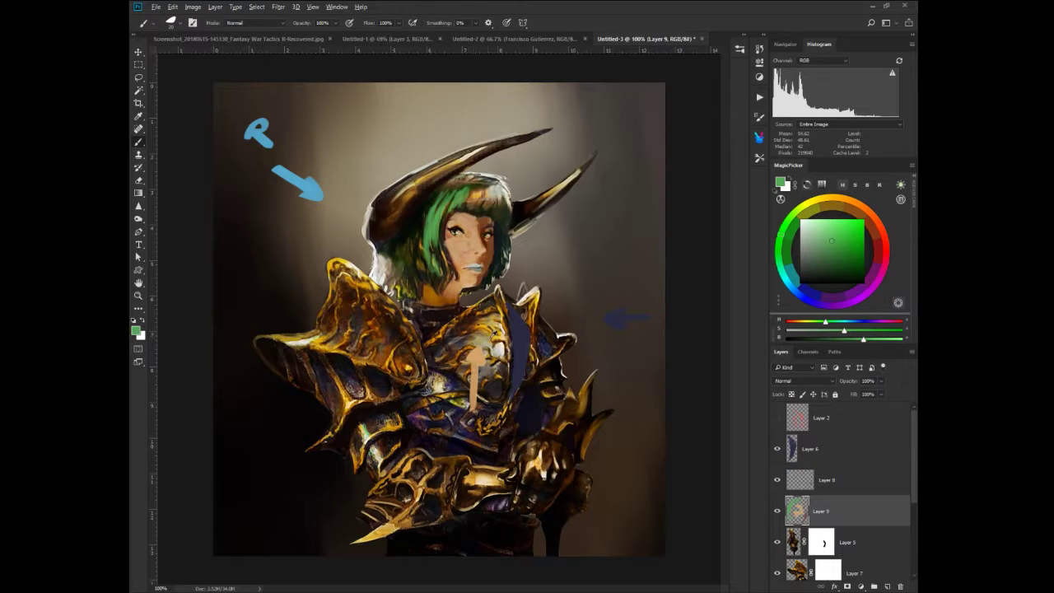
Sample an ochre brown and paint broad lit planes along both horns.
alt+click(489, 328)
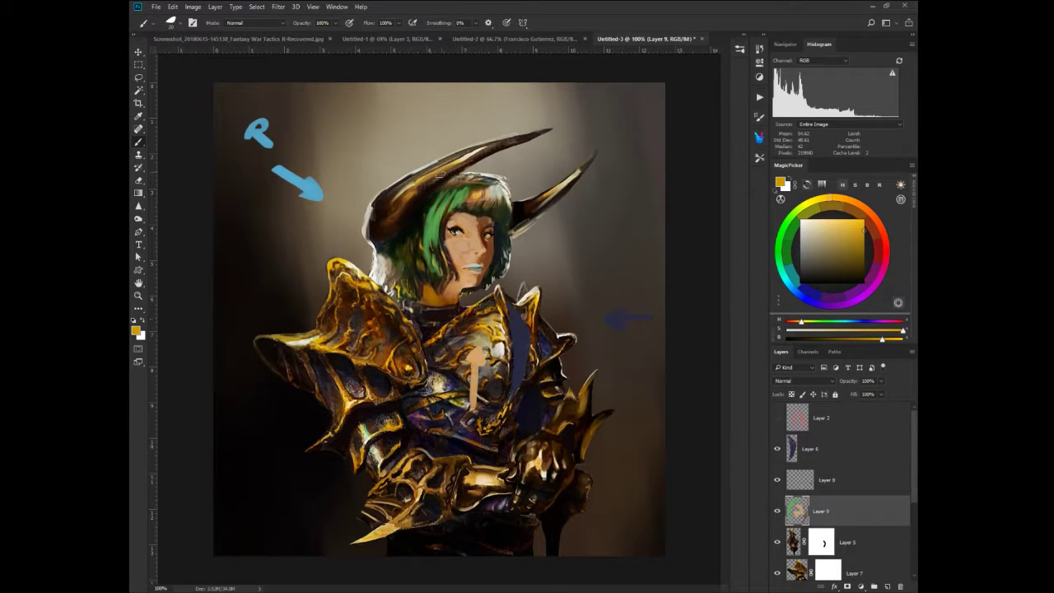
alt+click(414, 194)
drag(479, 154, 383, 219)
drag(577, 177, 530, 208)
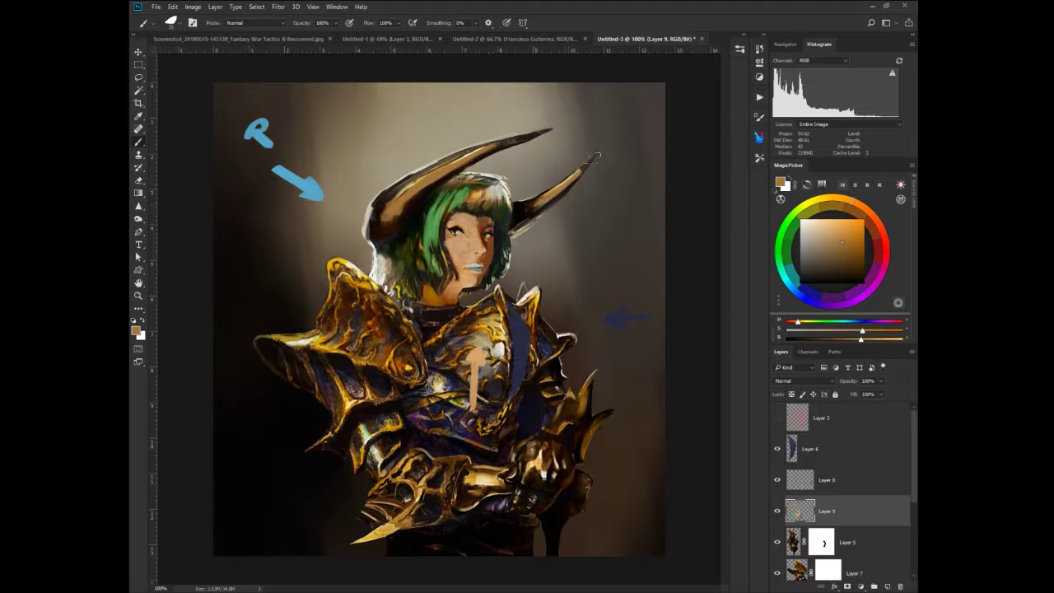
Add a Hue/Saturation adjustment layer above Layer 9 and raise the painting's saturation.
click(860, 586)
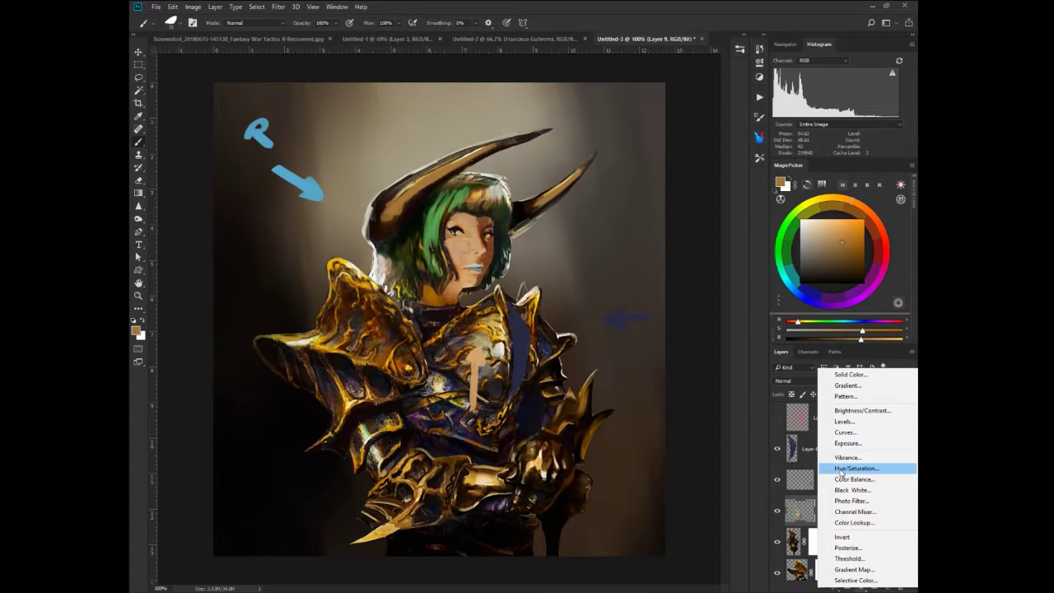
click(840, 467)
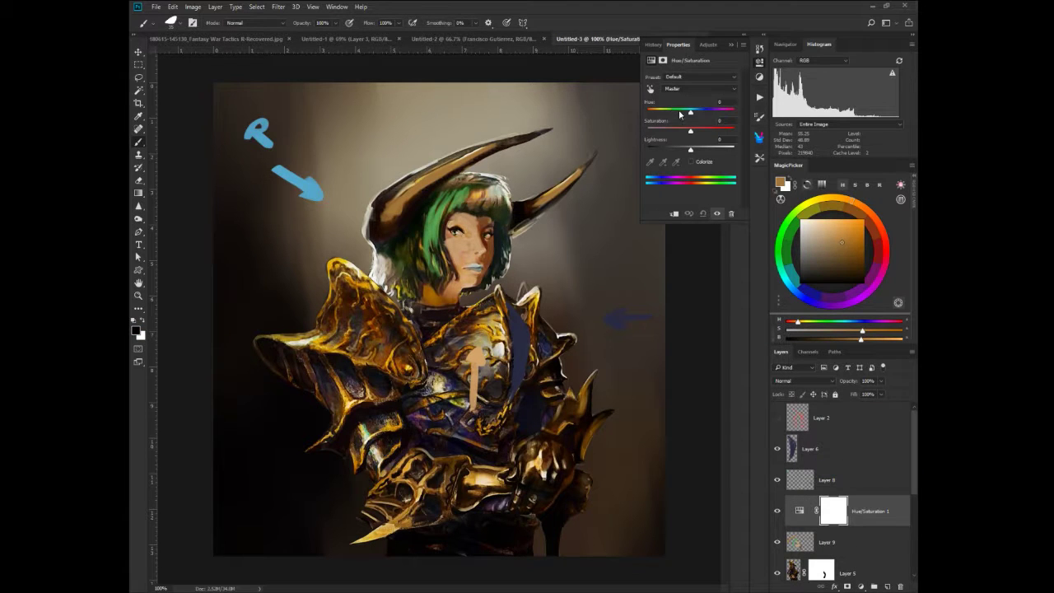
mouse_move(680, 115)
mouse_down()
mouse_move(670, 112)
mouse_move(692, 111)
mouse_move(705, 130)
mouse_up()
double_click(671, 45)
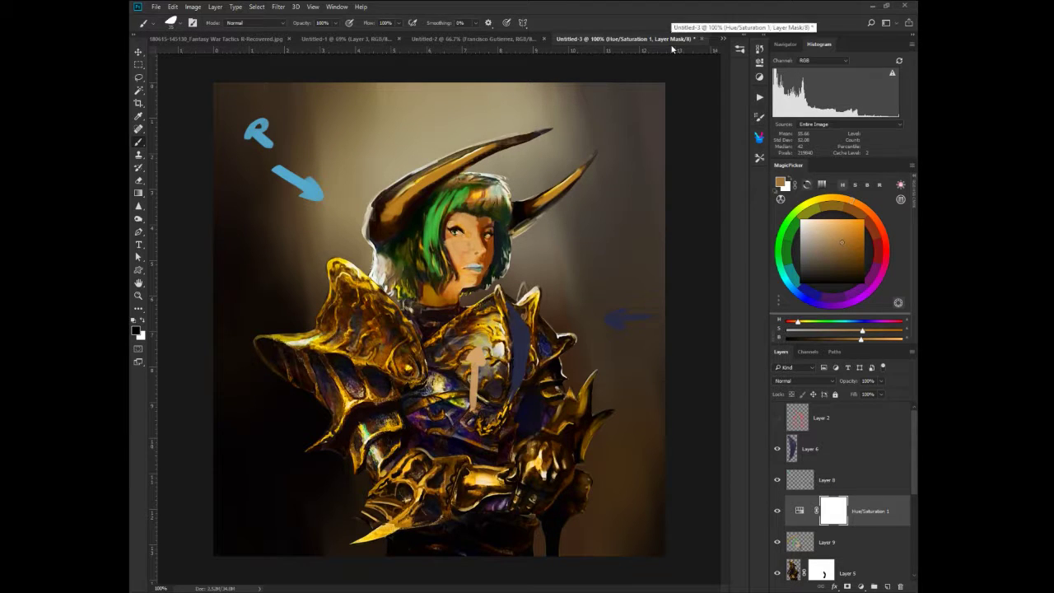
Paint black on the Hue/Saturation 1 mask to clear the boost from the face, hair and darker armour areas, and compare before and after.
right_click(461, 337)
click(465, 293)
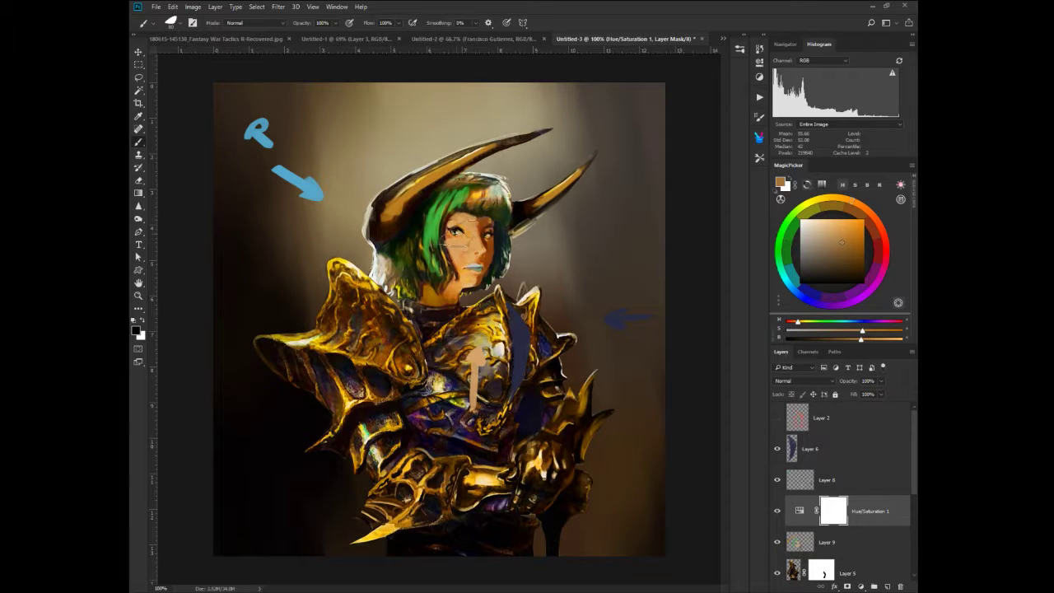
mouse_move(460, 251)
mouse_down()
mouse_move(447, 284)
mouse_move(431, 233)
mouse_move(453, 212)
mouse_up()
key(bracketleft)
key(bracketleft)
key(bracketleft)
key(bracketleft)
key(bracketleft)
key(bracketleft)
key(bracketleft)
key(bracketleft)
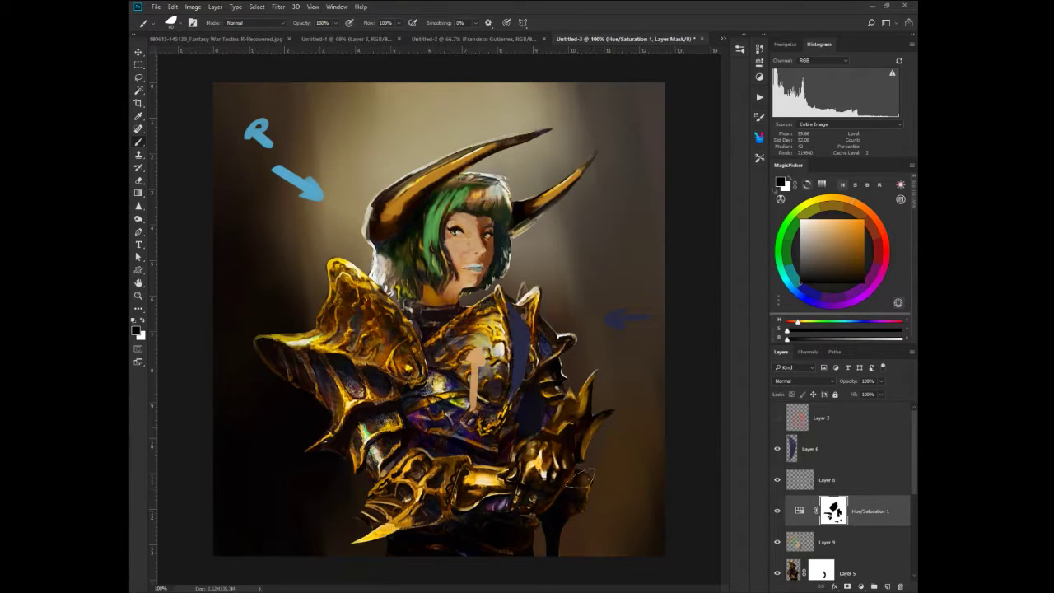
click(775, 512)
click(775, 512)
Add a second Hue/Saturation adjustment layer above the first and set its hue to +180.
click(860, 587)
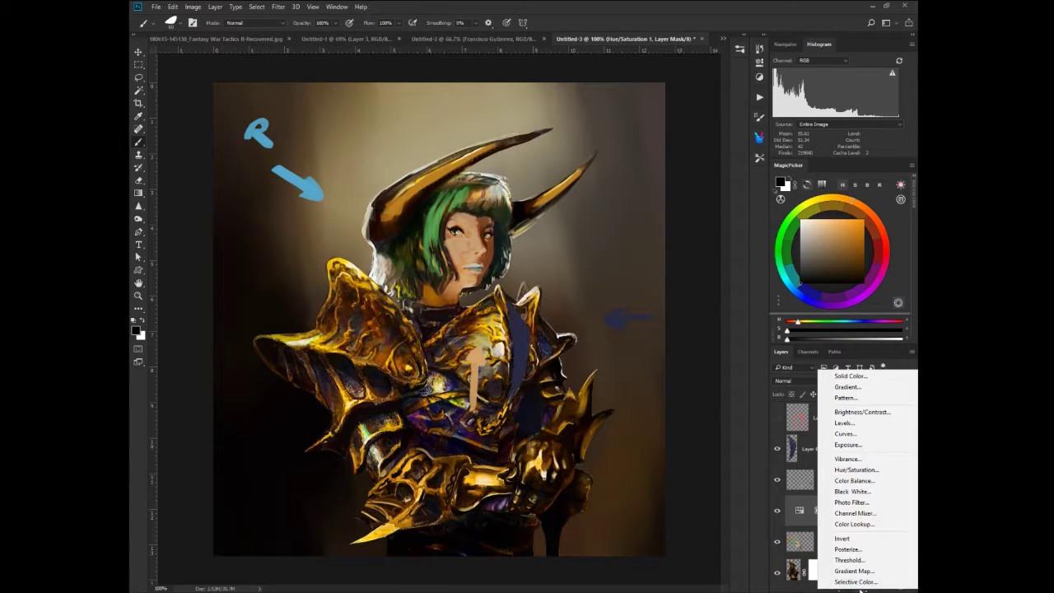
click(837, 469)
drag(689, 112, 676, 113)
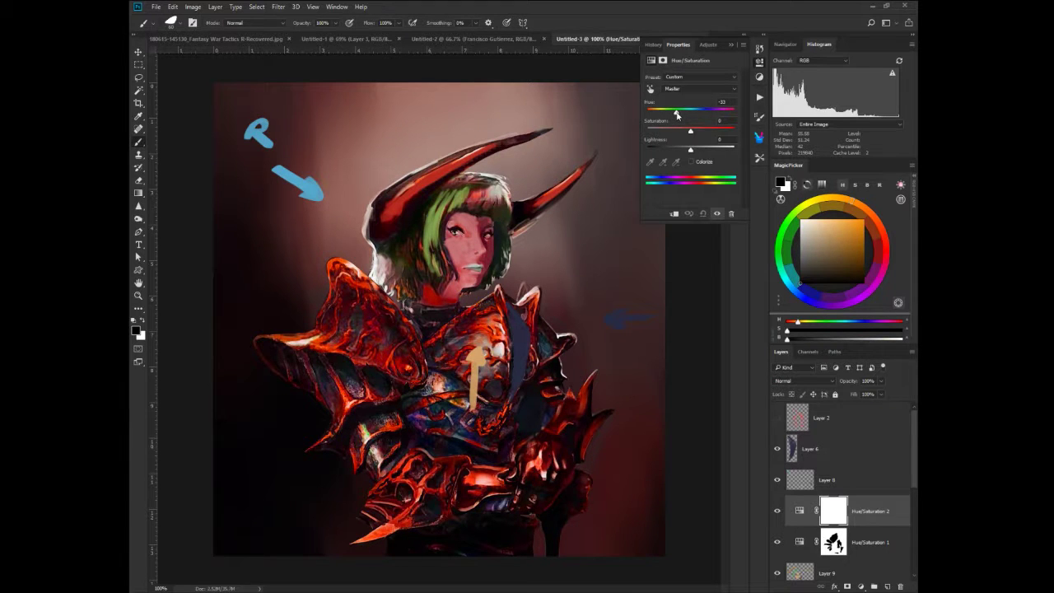
drag(677, 114, 735, 109)
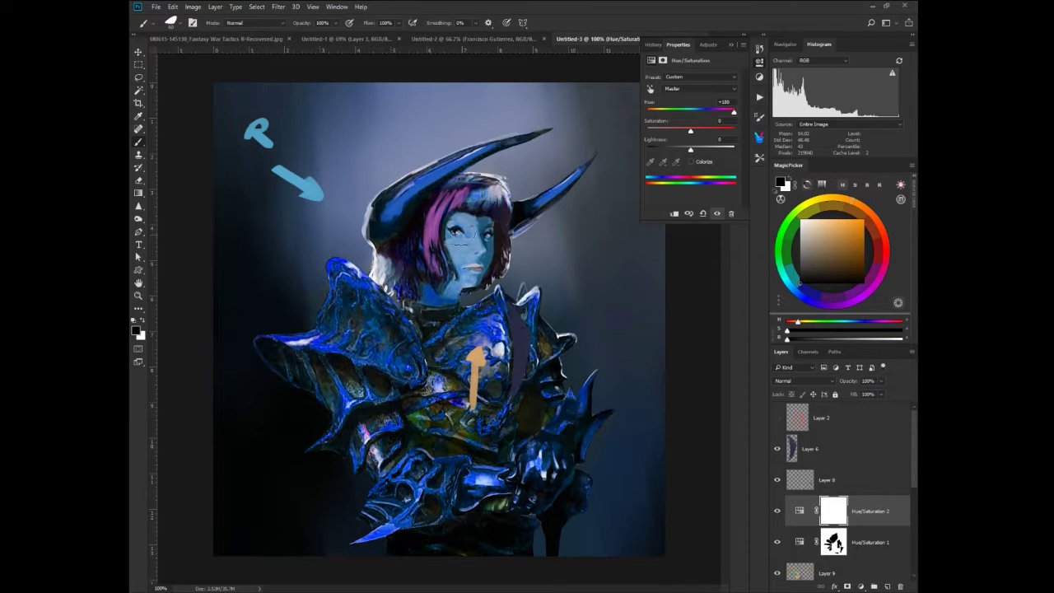
Mask the blue shift off the face, breastplate and front forearm in black, switching to the soft round drawing brush.
click(829, 506)
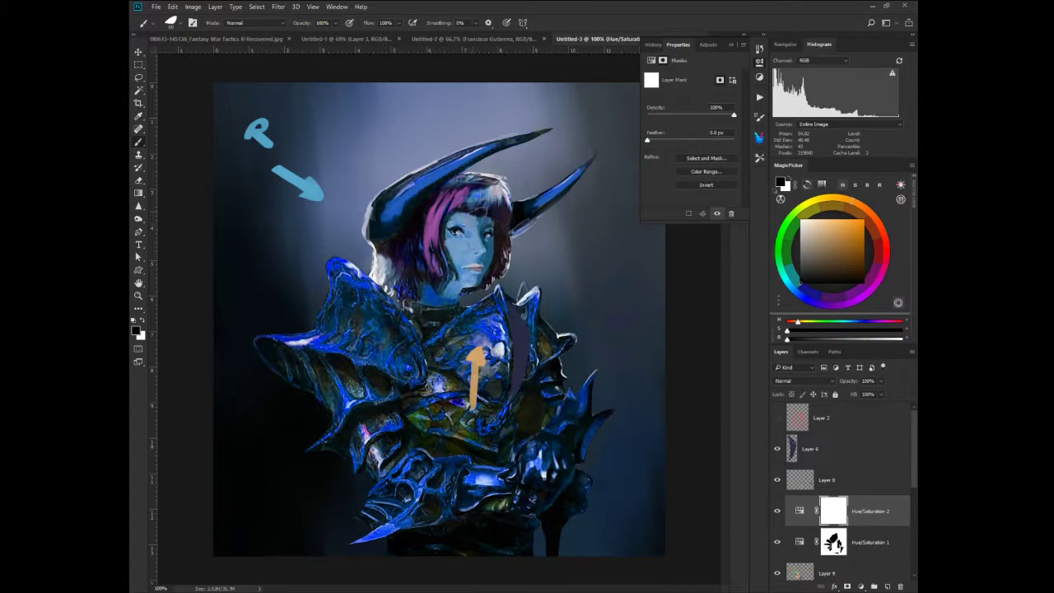
mouse_move(477, 217)
mouse_down()
mouse_move(479, 284)
mouse_move(455, 214)
mouse_move(447, 281)
mouse_move(486, 241)
mouse_move(454, 204)
mouse_up()
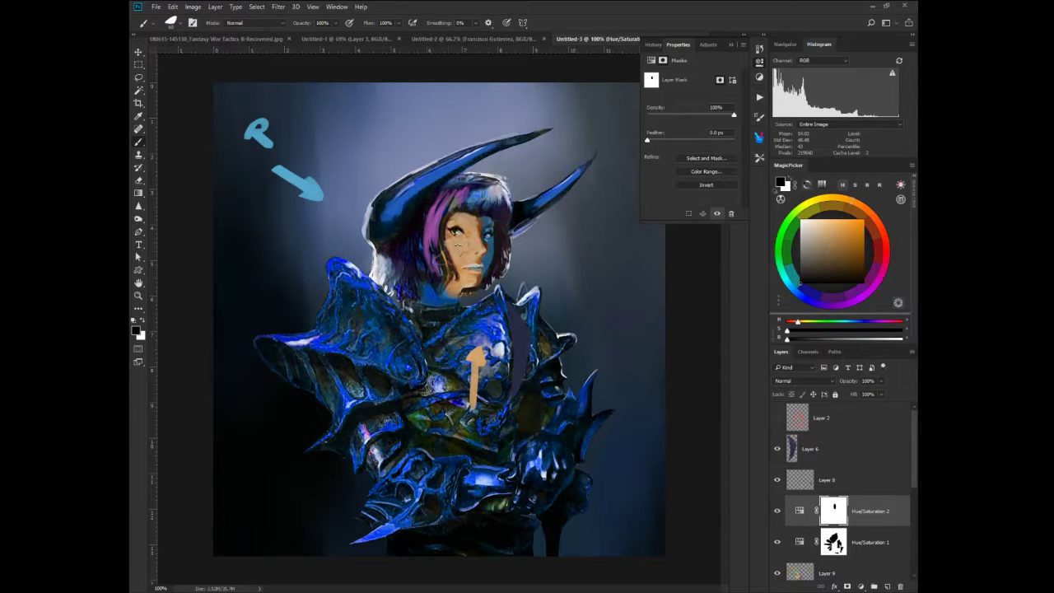
mouse_move(475, 320)
mouse_down()
mouse_move(499, 300)
mouse_move(494, 375)
mouse_move(461, 331)
mouse_move(430, 354)
mouse_move(437, 373)
mouse_up()
right_click(483, 328)
click(528, 429)
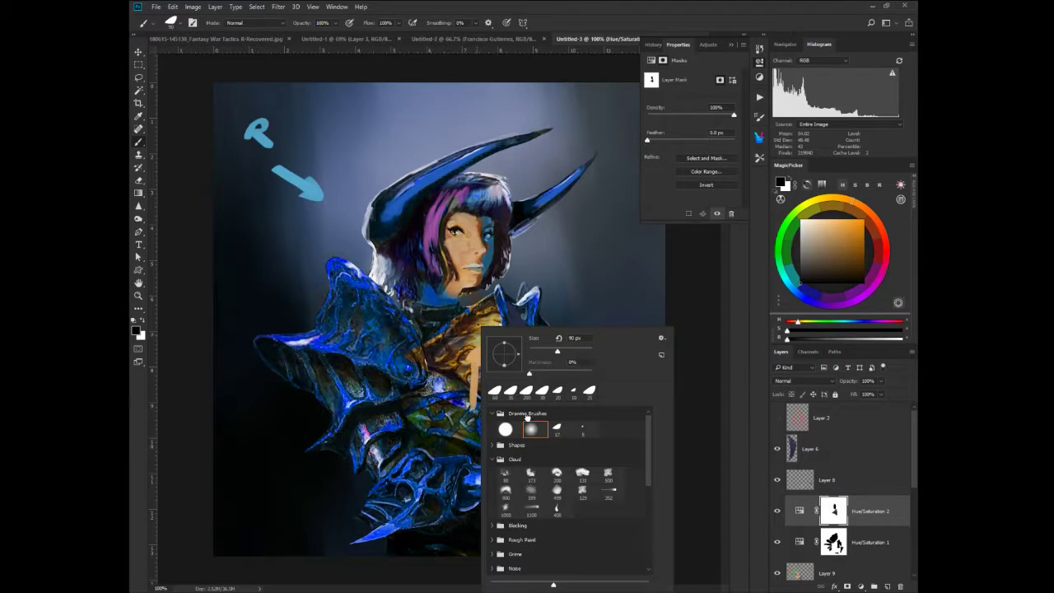
mouse_move(449, 320)
mouse_down()
mouse_move(445, 390)
mouse_move(426, 404)
mouse_move(486, 461)
mouse_move(411, 495)
mouse_move(494, 515)
mouse_move(454, 534)
mouse_up()
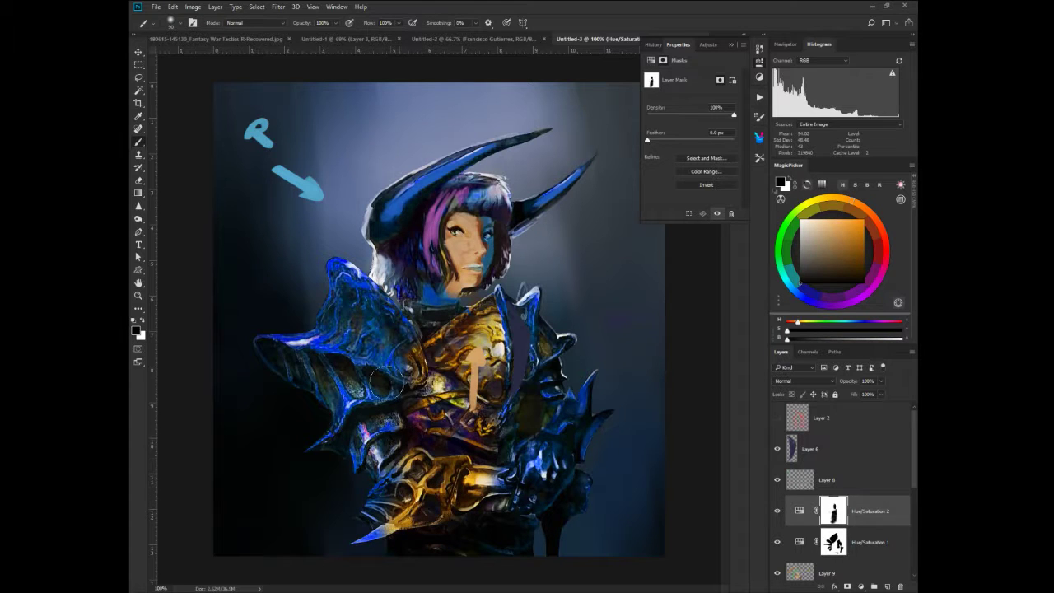
Extend the black on the Hue/Saturation 2 mask over the large shoulder plate, upper arm and sword-hand gauntlet.
mouse_move(377, 380)
mouse_down()
mouse_move(358, 305)
mouse_move(328, 276)
mouse_move(399, 353)
mouse_up()
mouse_move(346, 276)
mouse_down()
mouse_move(305, 295)
mouse_move(272, 346)
mouse_move(315, 371)
mouse_move(284, 383)
mouse_move(362, 421)
mouse_move(387, 488)
mouse_move(439, 494)
mouse_up()
mouse_move(504, 476)
mouse_down()
mouse_move(531, 486)
mouse_move(543, 465)
mouse_move(545, 378)
mouse_move(563, 430)
mouse_move(537, 360)
mouse_move(544, 333)
mouse_move(542, 463)
mouse_up()
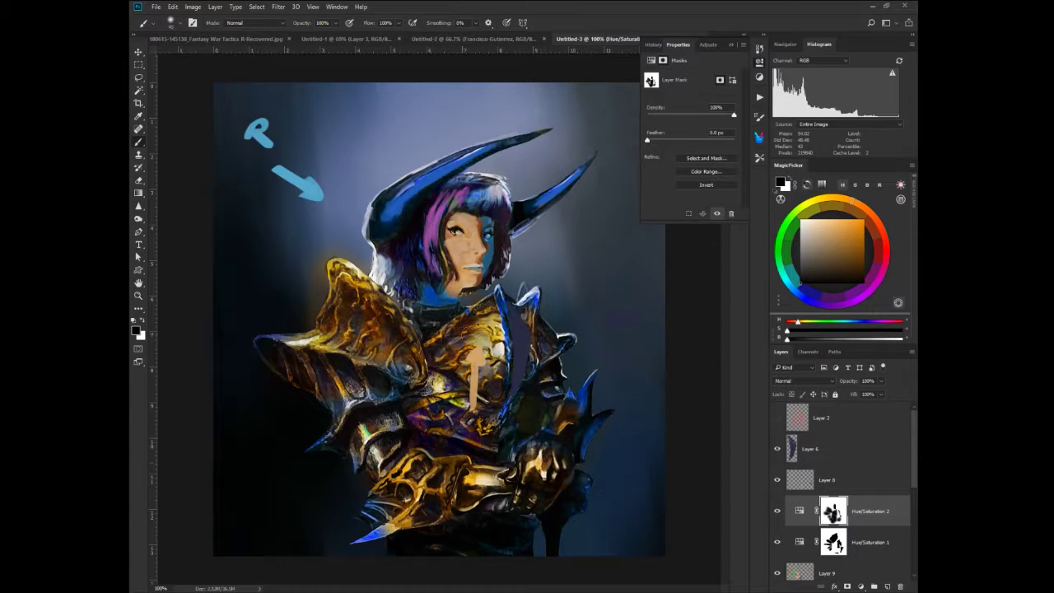
Mask the blue shift off the neck, hair and both horns.
mouse_move(436, 289)
mouse_down()
mouse_move(442, 349)
mouse_move(405, 238)
mouse_move(428, 275)
mouse_move(425, 220)
mouse_move(453, 216)
mouse_move(447, 191)
mouse_move(472, 212)
mouse_move(500, 201)
mouse_move(494, 247)
mouse_up()
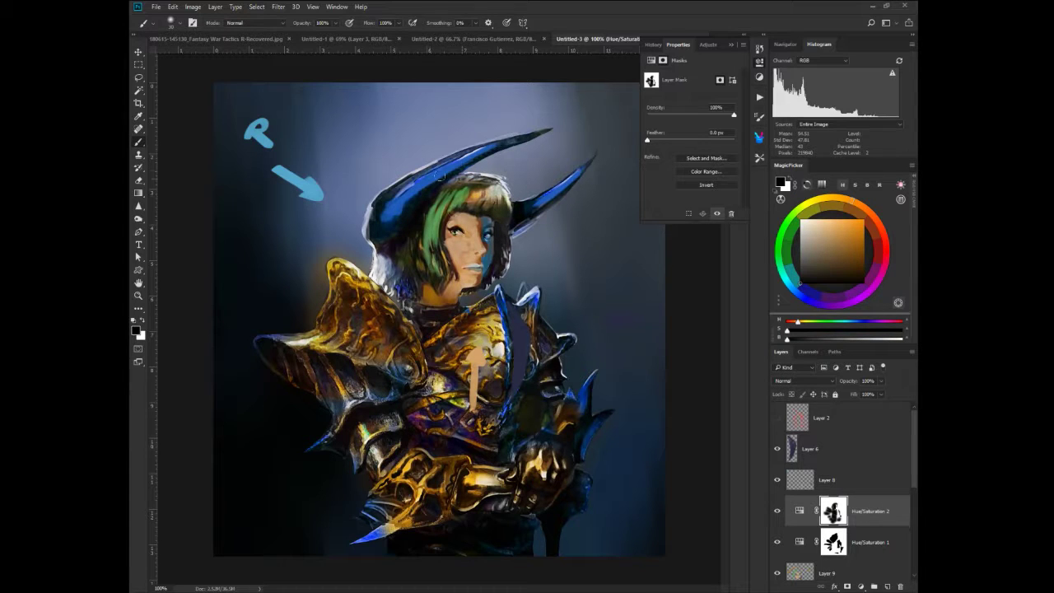
mouse_move(507, 142)
mouse_down()
mouse_move(436, 174)
mouse_move(379, 241)
mouse_up()
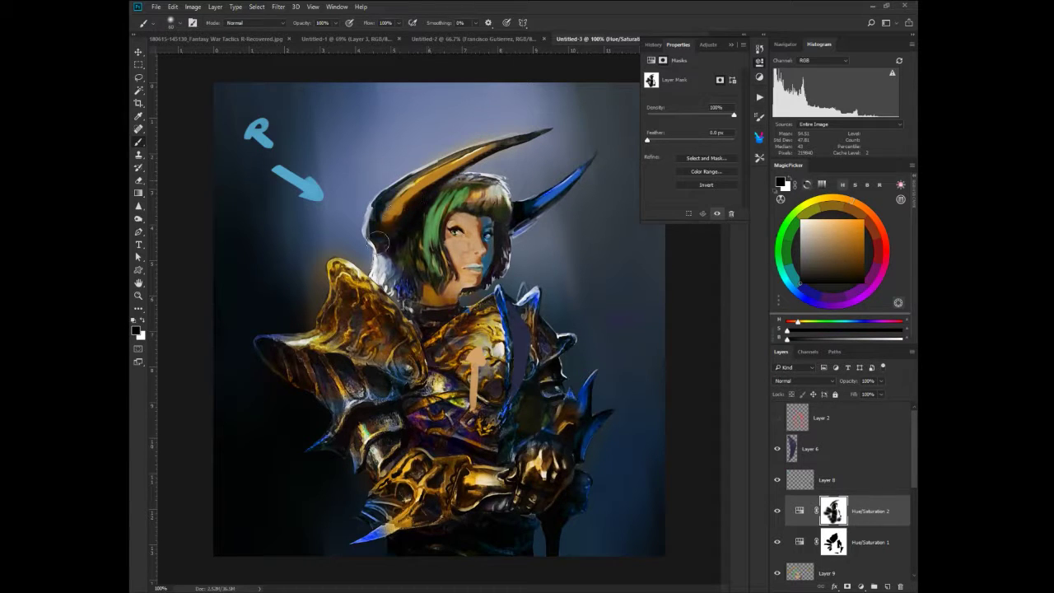
drag(584, 165, 532, 202)
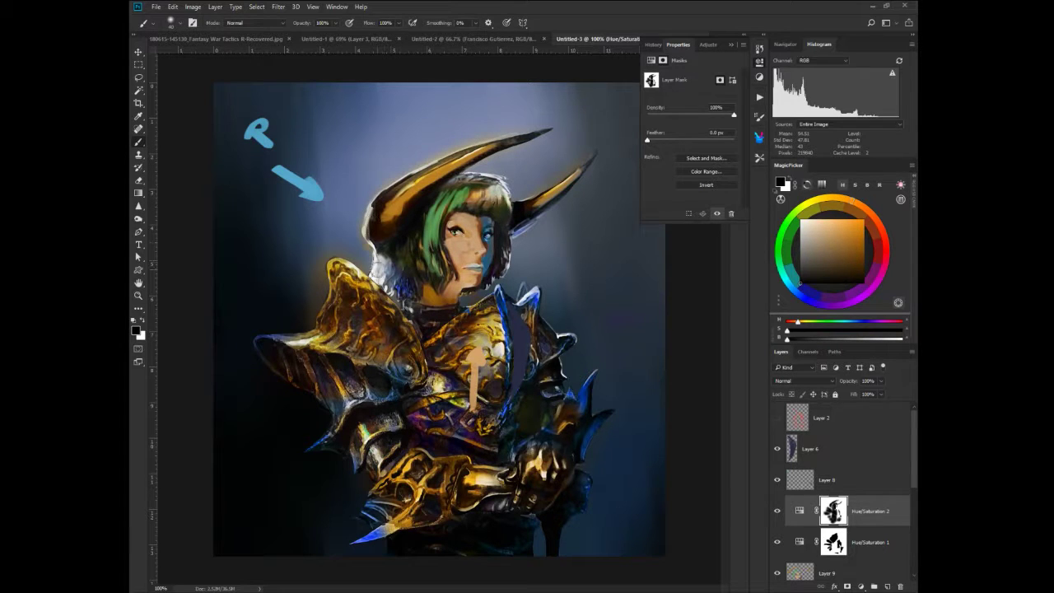
Restore the gold on the forearm and elbow spikes and the breastplate's lower edge through the mask.
drag(383, 520, 359, 539)
mouse_move(326, 441)
mouse_down()
mouse_move(316, 392)
mouse_move(330, 381)
mouse_move(391, 392)
mouse_up()
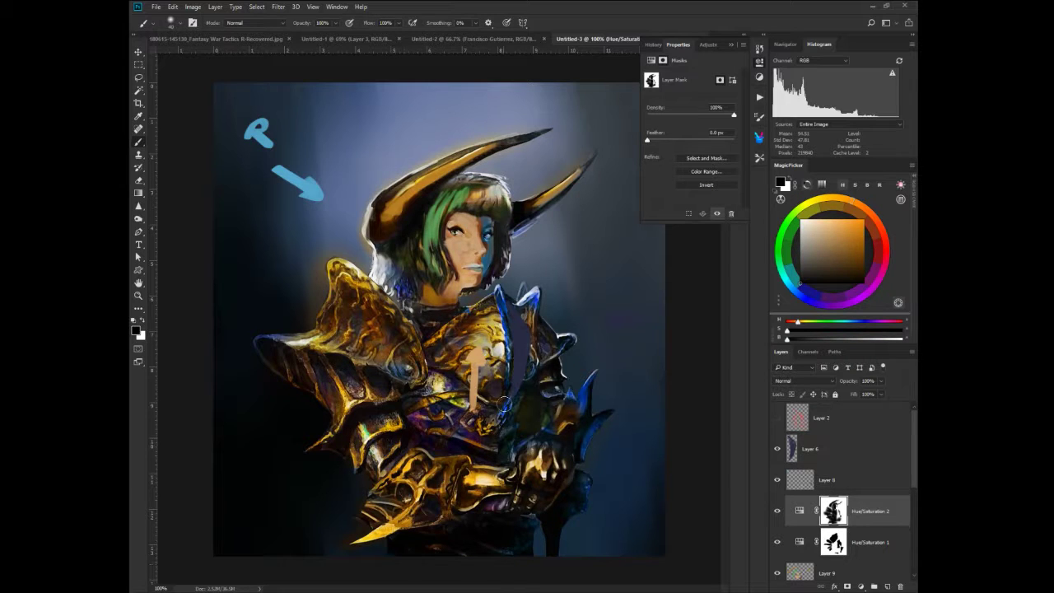
drag(505, 410, 508, 400)
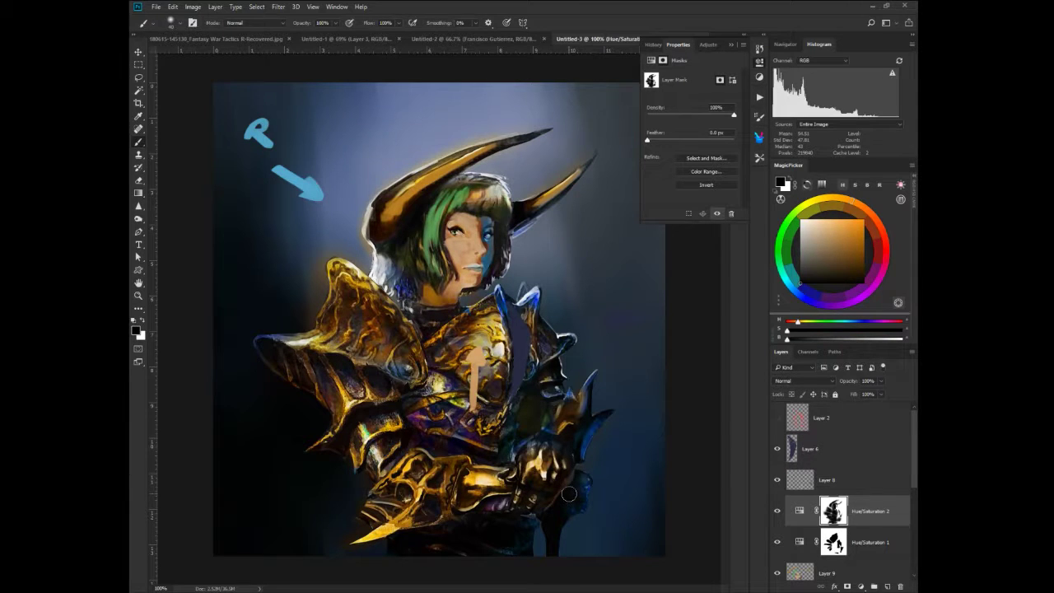
Add a new layer above Hue/Saturation 2 and paint a thin stroke near the larger horn's tip with a smaller brush.
key(x)
right_click(471, 358)
click(467, 399)
click(460, 320)
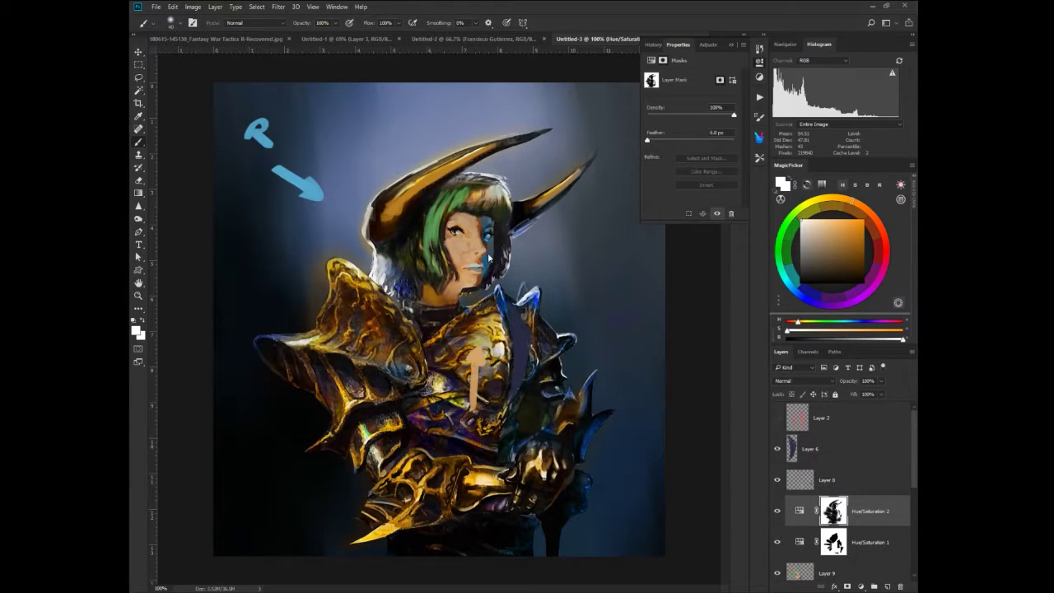
click(606, 188)
key(bracketleft)
key(bracketleft)
key(bracketleft)
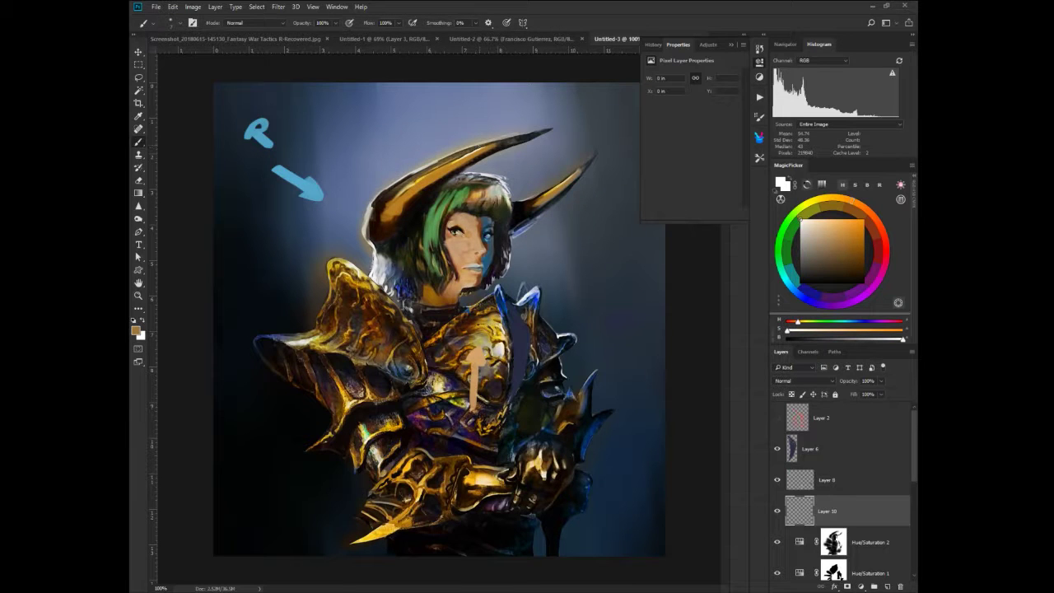
drag(538, 133, 494, 143)
Sample the arrow's blue and paint rim light along the larger horn's upper edge, adding a lighter blue there and down the back hair.
alt+click(295, 172)
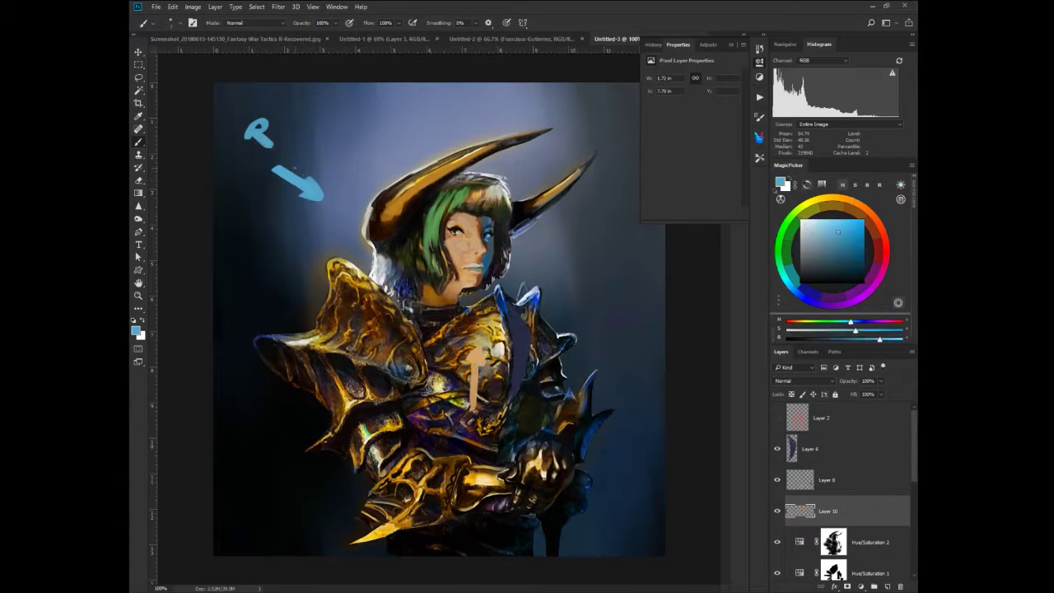
mouse_move(527, 134)
mouse_down()
mouse_move(442, 158)
mouse_move(372, 203)
mouse_up()
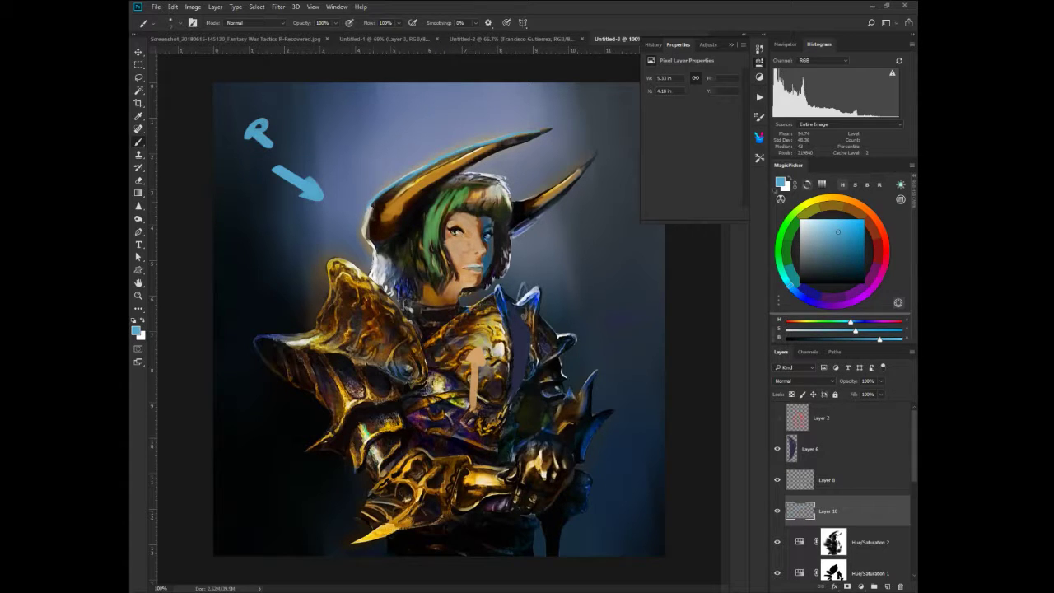
click(823, 220)
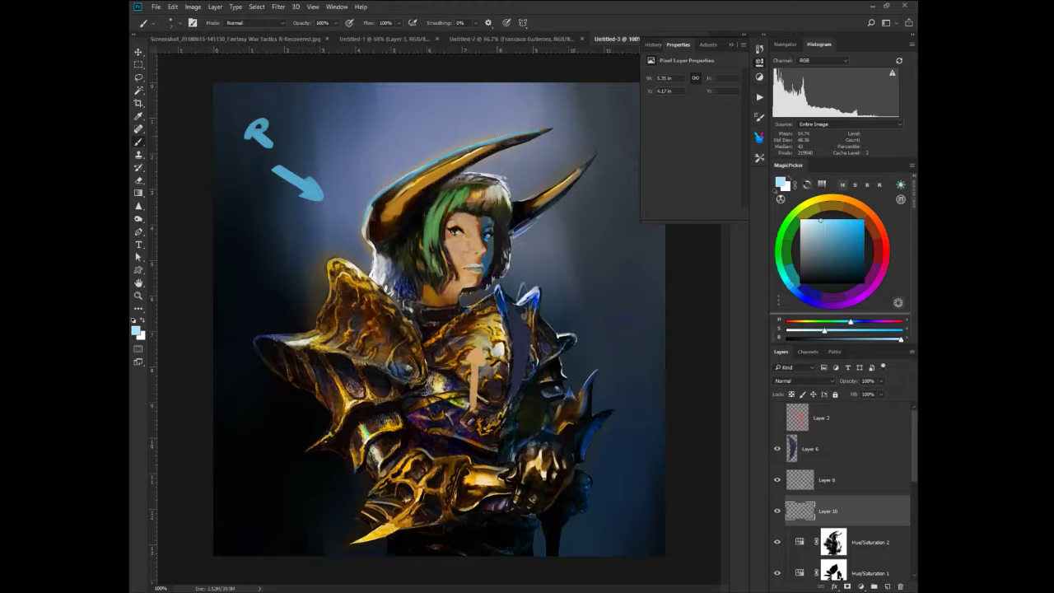
mouse_move(496, 137)
mouse_down()
mouse_move(421, 165)
mouse_move(376, 197)
mouse_move(365, 226)
mouse_move(373, 277)
mouse_move(384, 285)
mouse_up()
Enlarge the brush and paint light blue rim light along the large shoulder plate's upper edge, the elbow spike and the forearm armour edges.
key(])
key(])
key(])
key(])
mouse_move(327, 261)
mouse_down()
mouse_move(313, 329)
mouse_move(264, 336)
mouse_up()
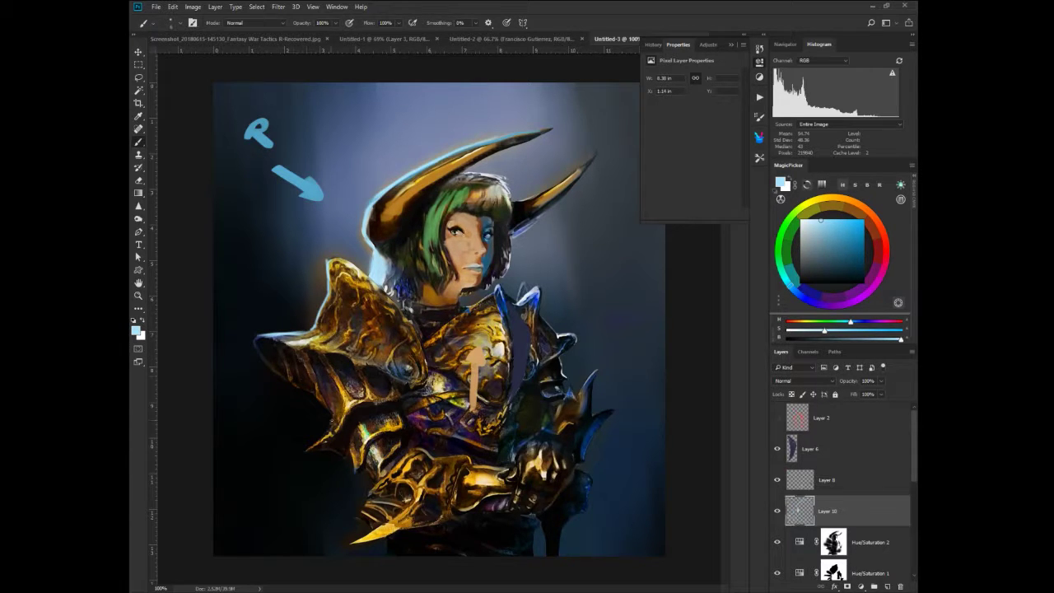
mouse_move(332, 422)
mouse_down()
mouse_move(313, 443)
mouse_move(352, 478)
mouse_move(357, 539)
mouse_up()
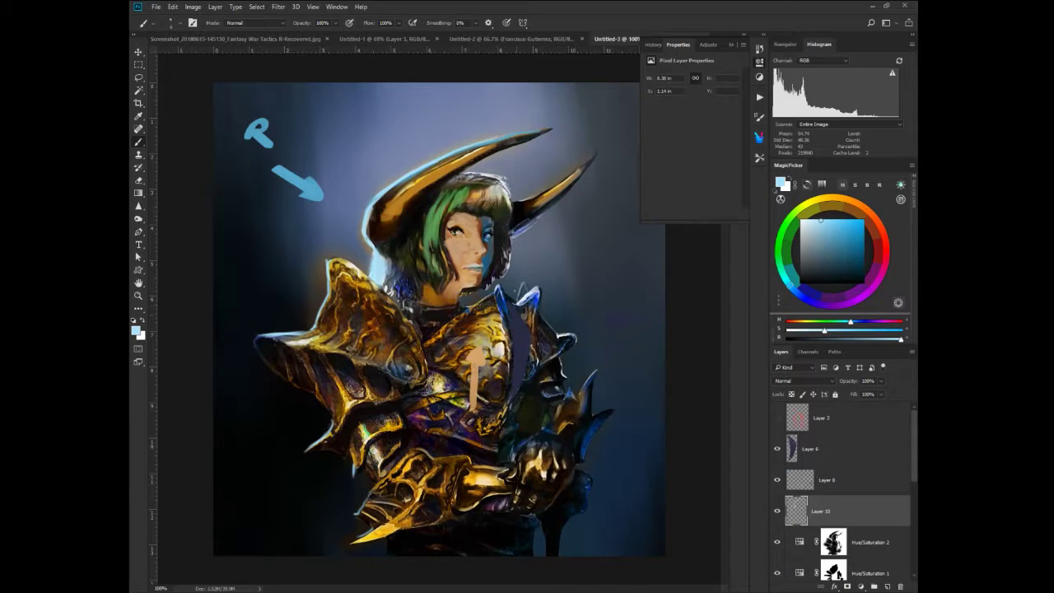
Add light blue rim strokes to the collar spikes, far shoulder spike and far elbow spikes on the sword-arm side.
drag(524, 283, 514, 302)
drag(575, 332, 558, 342)
mouse_move(596, 371)
mouse_down()
mouse_move(578, 394)
mouse_move(592, 420)
mouse_up()
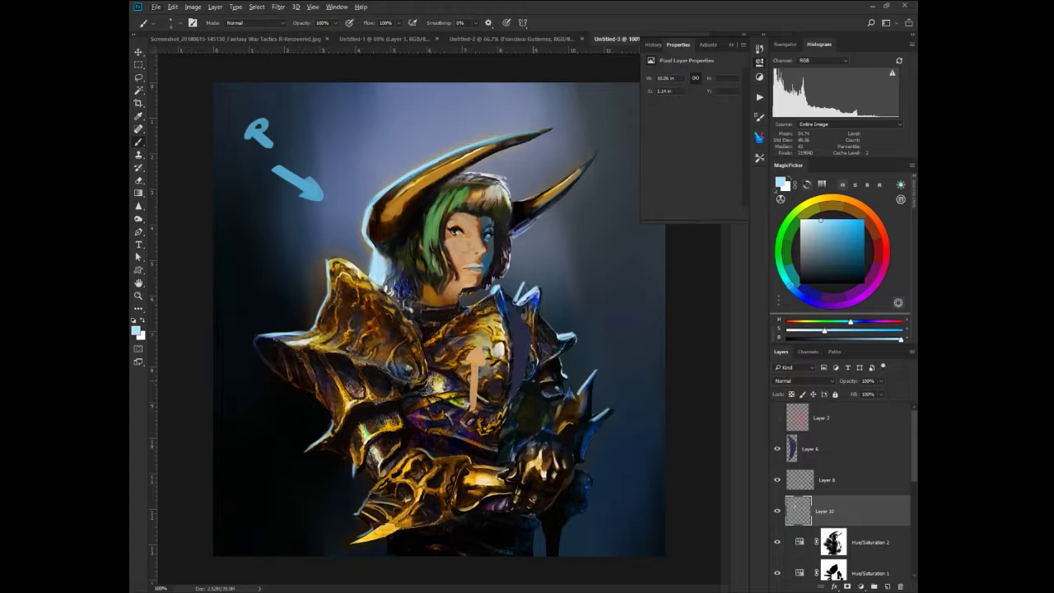
Collapse the layer properties and merge all layers from Layer 10 down through Layer 4 into one painting layer.
click(677, 46)
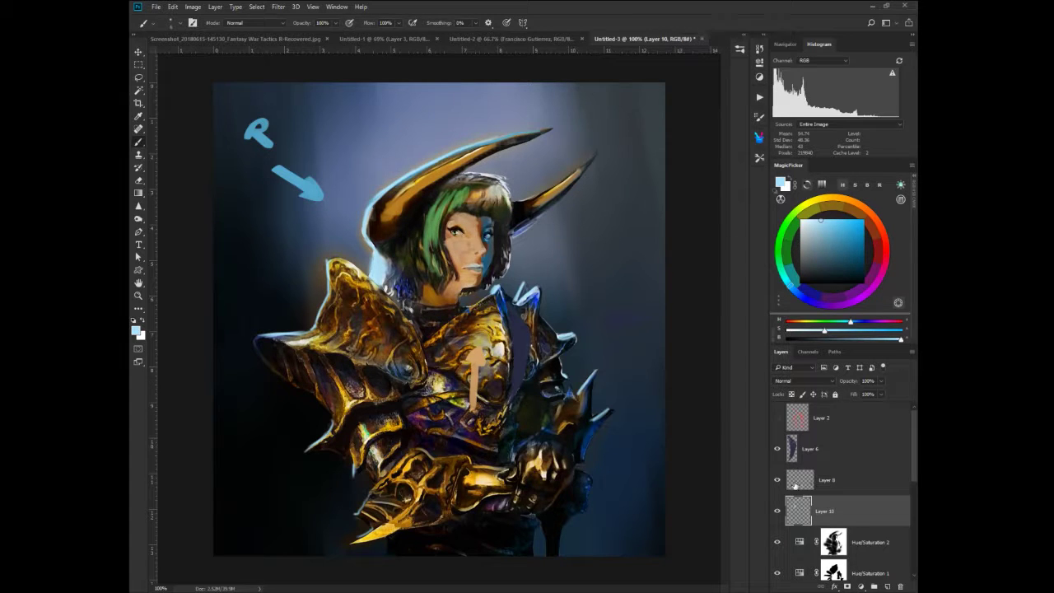
drag(914, 456, 916, 518)
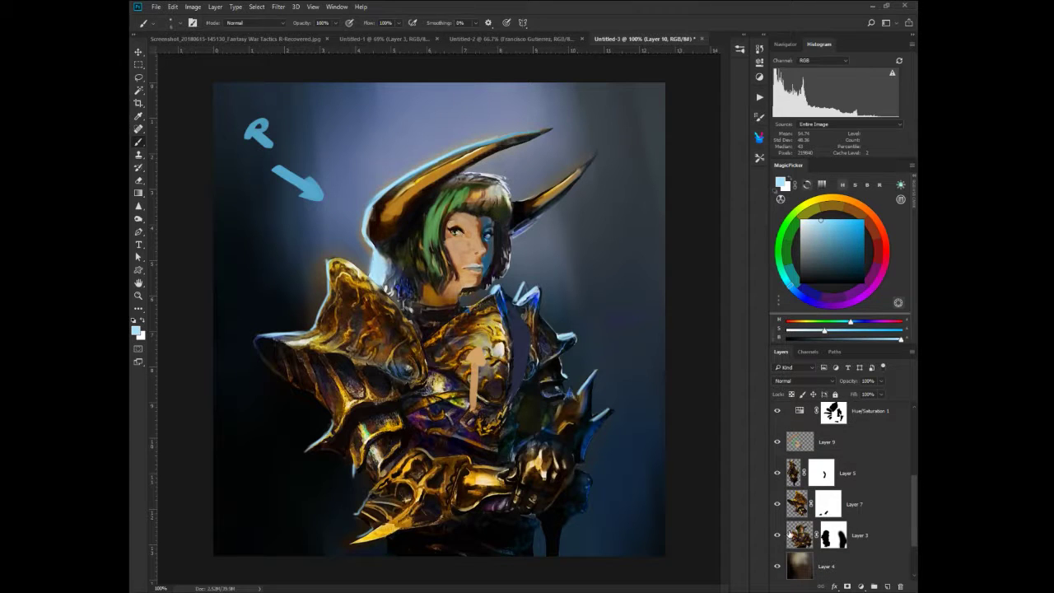
shift+click(799, 534)
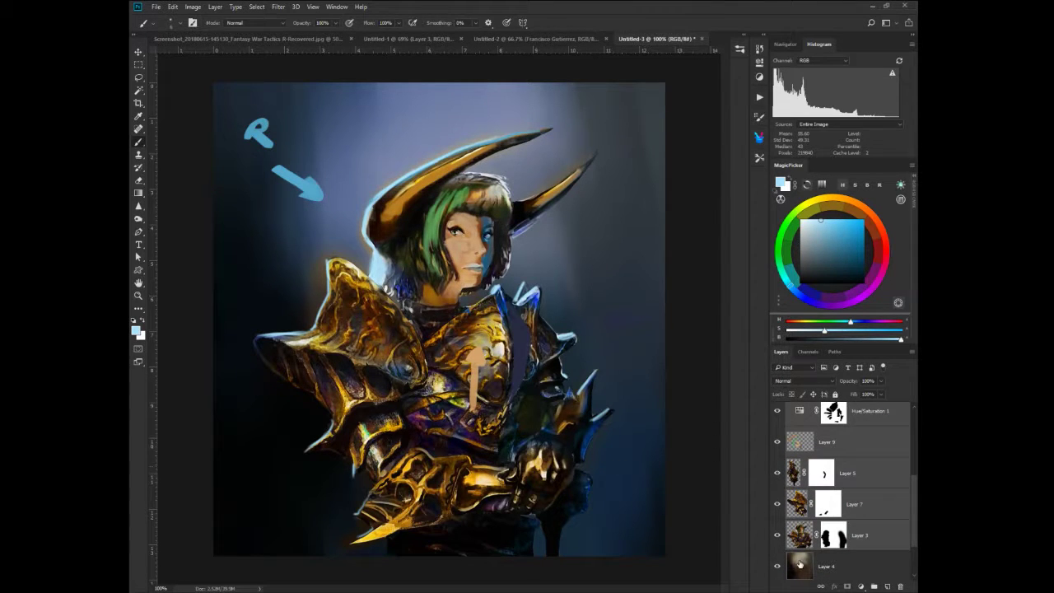
shift+click(798, 563)
right_click(584, 459)
click(608, 455)
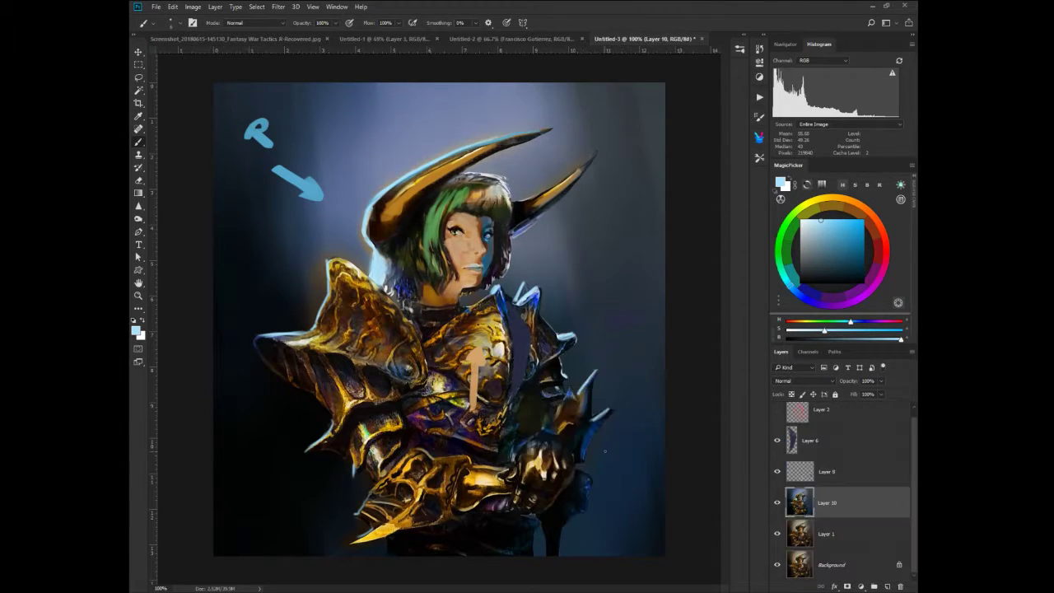
Hide Layer 8 and Layer 6, and toggle the merged Layer 10's visibility to compare the repaint with the original.
click(777, 471)
click(776, 441)
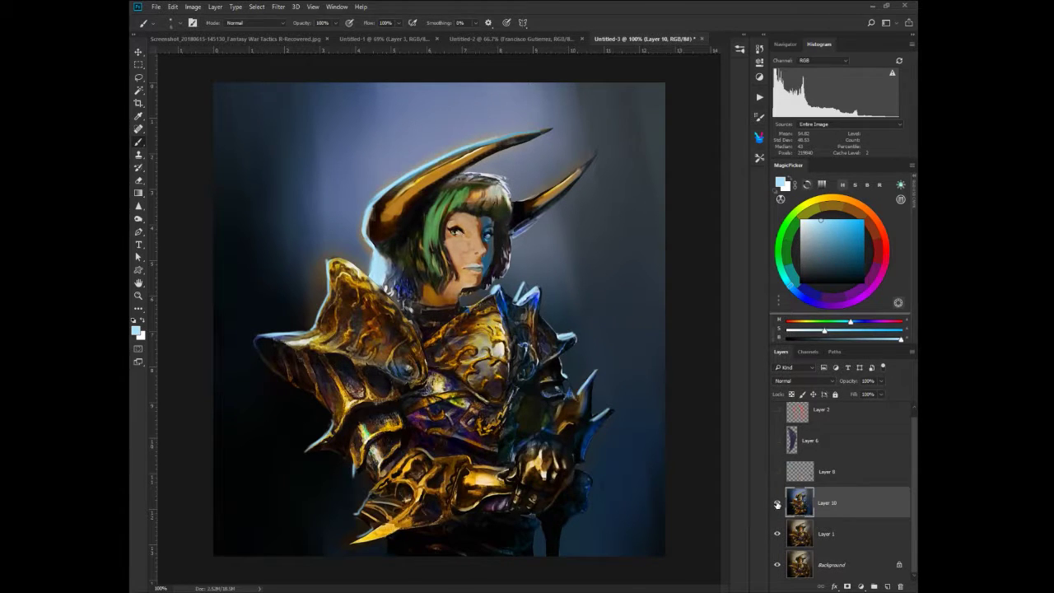
click(776, 503)
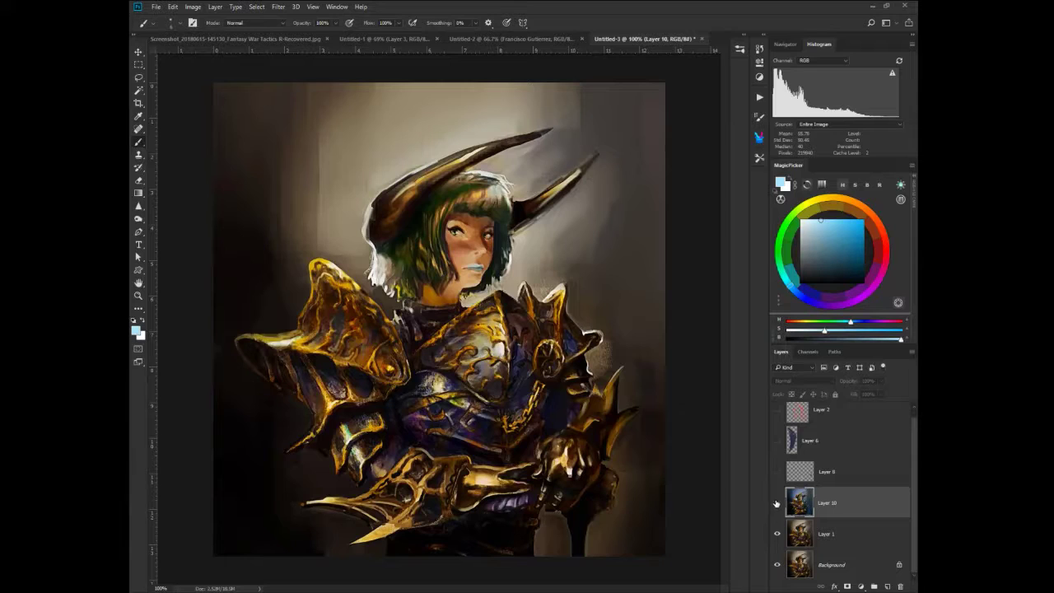
click(776, 503)
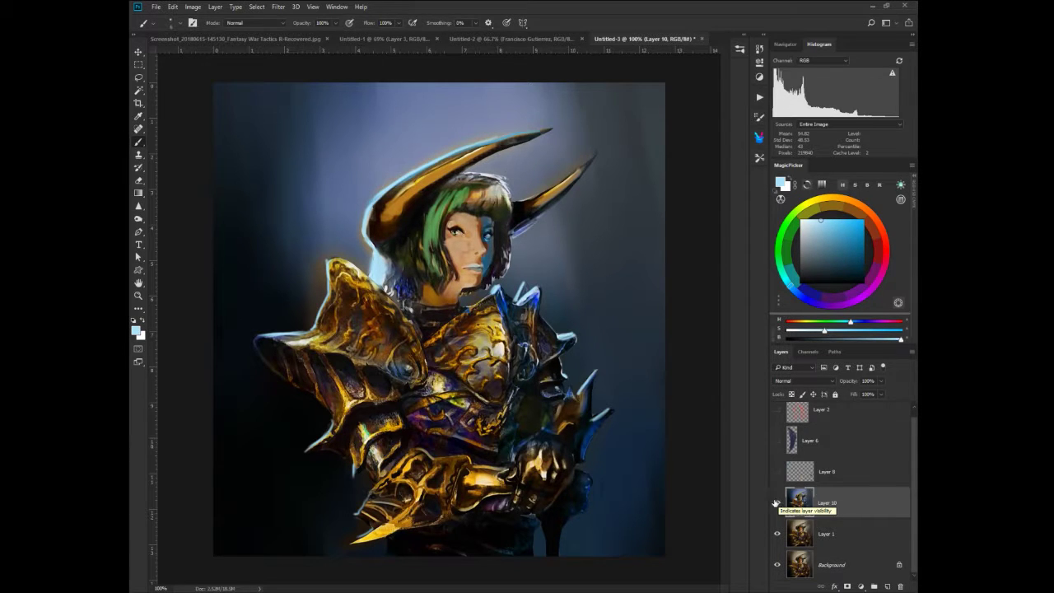
click(778, 503)
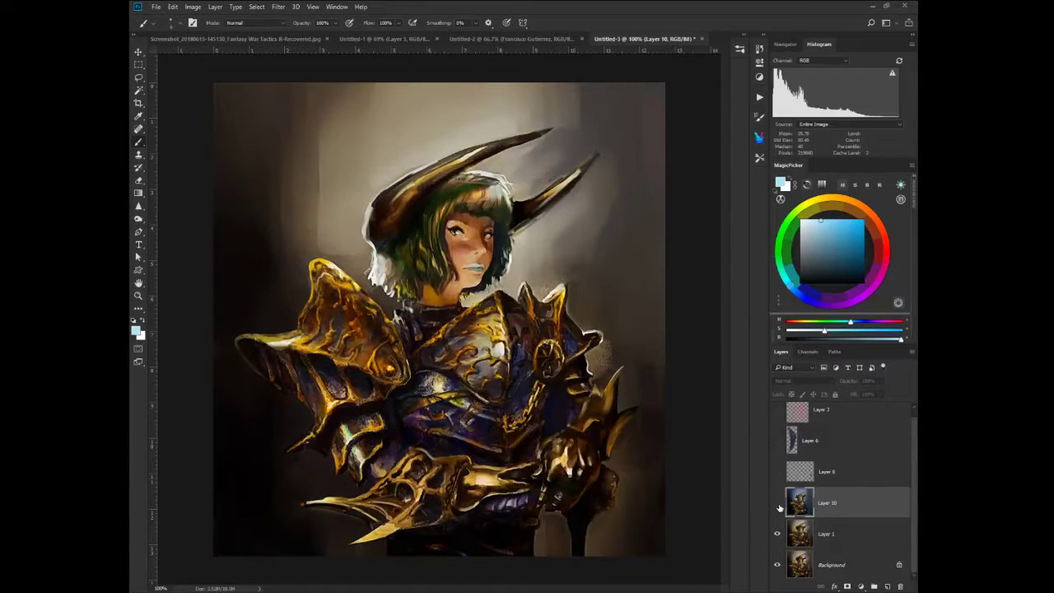